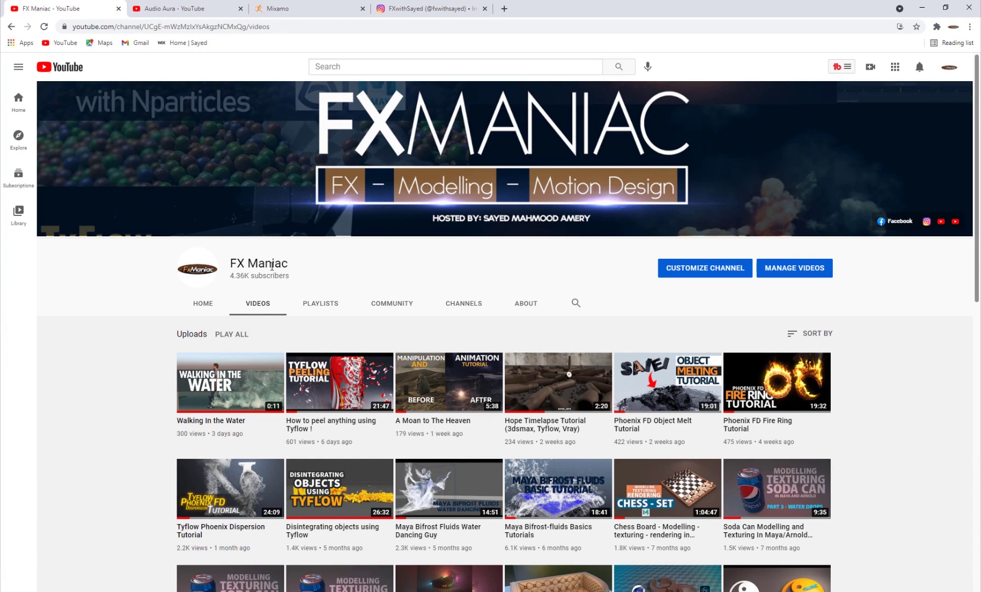
# - Play the Final_Render.mp4 preview of the man walking through water from near its start in the media player
pyautogui.scroll(-4, 658, 378)
pyautogui.scroll(2, 438, 367)
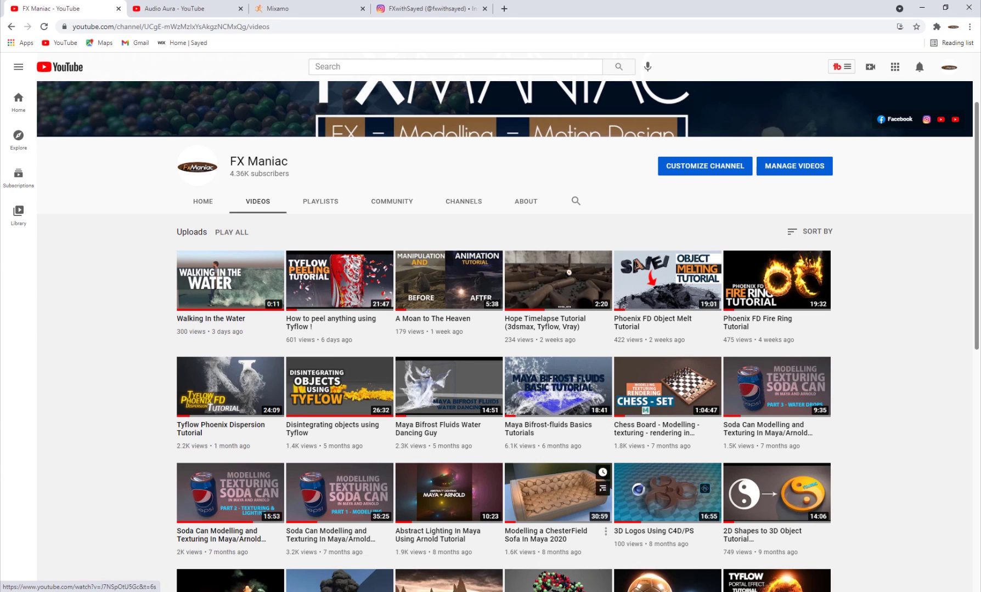
pyautogui.hotkey('alt', 'Tab')
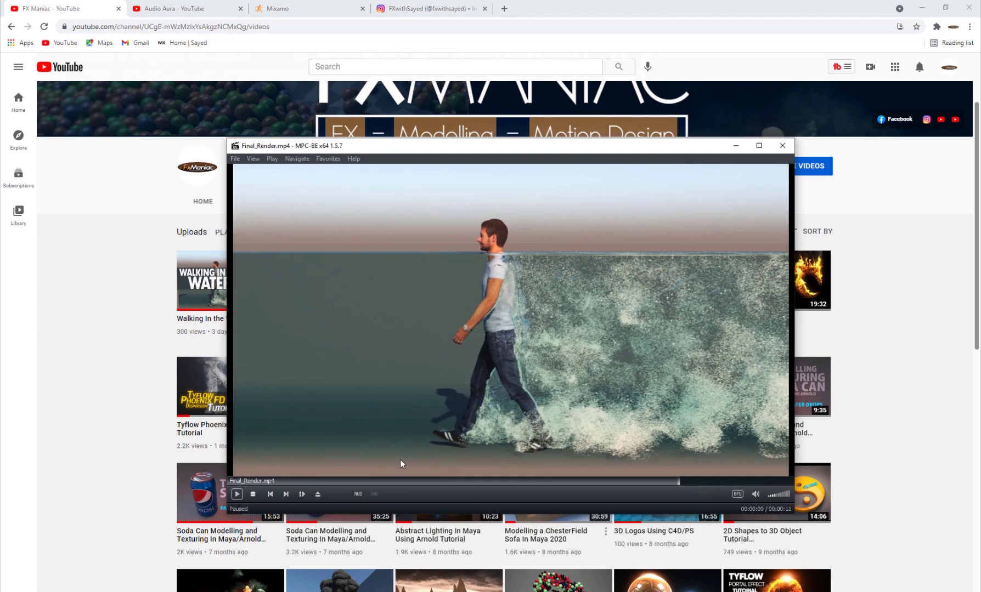
pyautogui.click(260, 482)
pyautogui.click(236, 494)
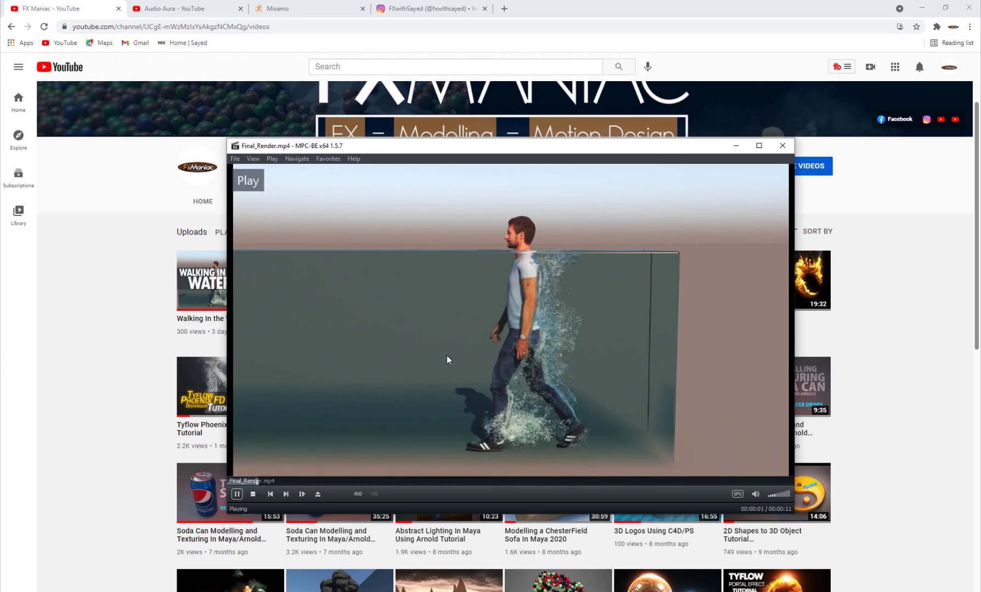
pyautogui.scroll(-1, 446, 354)
pyautogui.scroll(3, 447, 353)
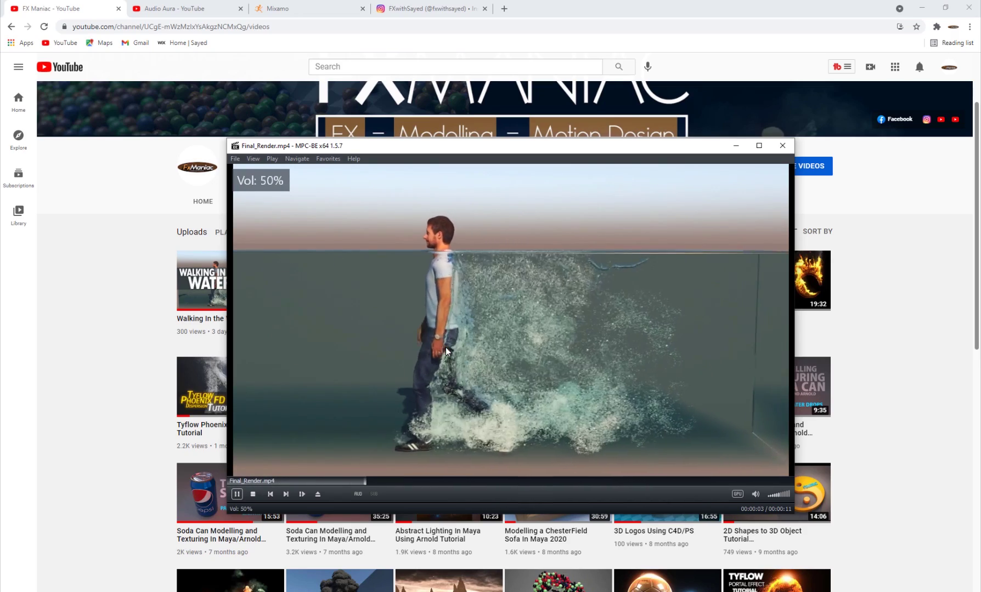
pyautogui.scroll(-1, 445, 347)
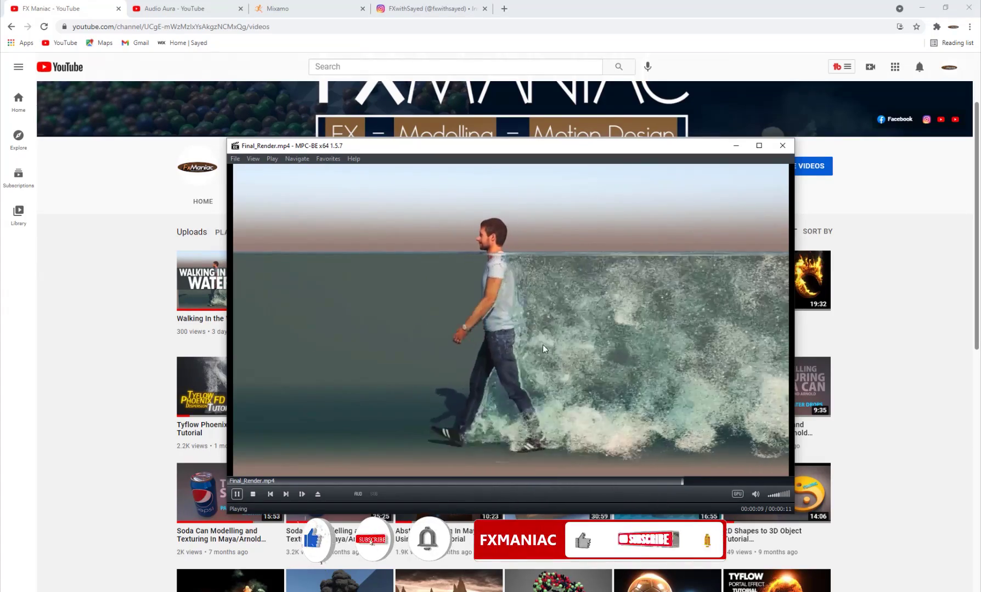
pyautogui.click(550, 347)
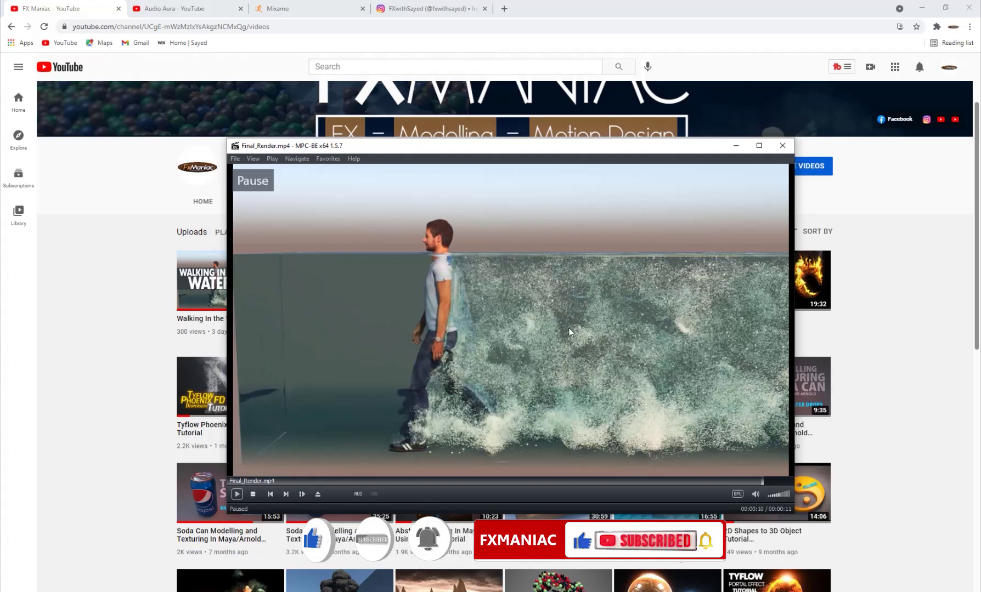
pyautogui.moveTo(378, 237); pyautogui.dragTo(444, 303)
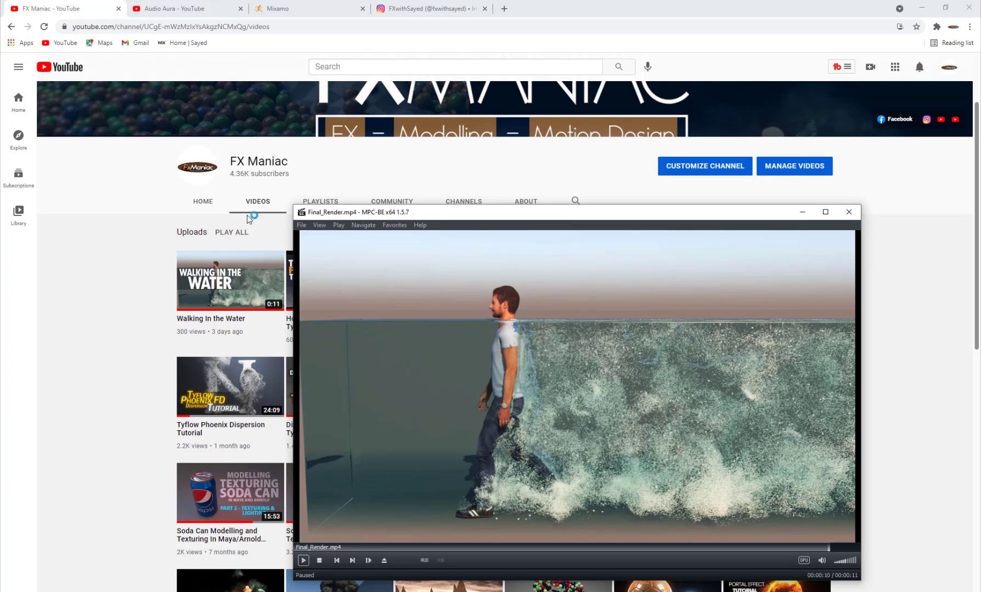
# - View the FX channel's Instagram profile in the browser and return to the YouTube channel page
pyautogui.click(437, 7)
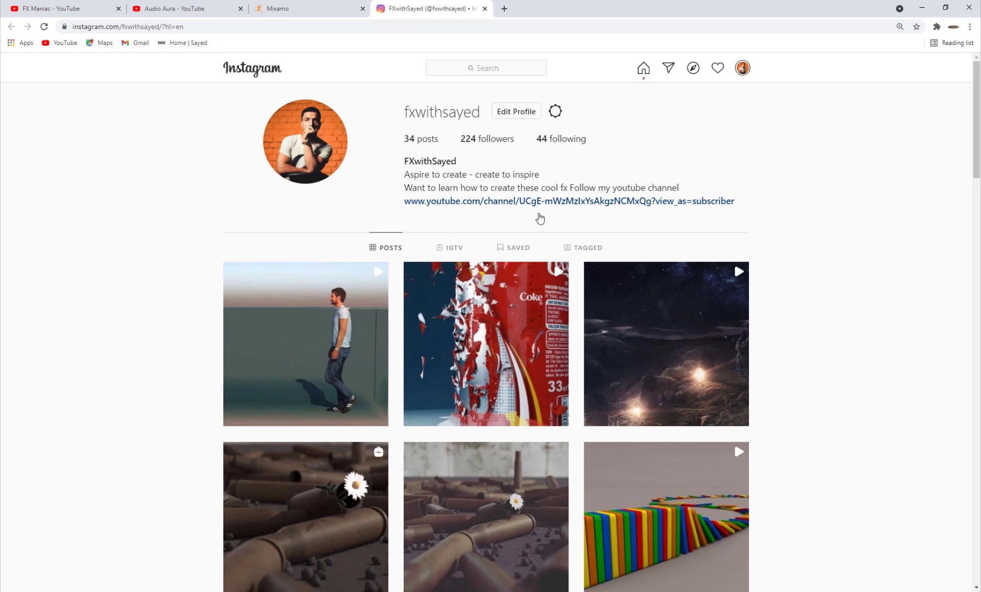
pyautogui.click(96, 5)
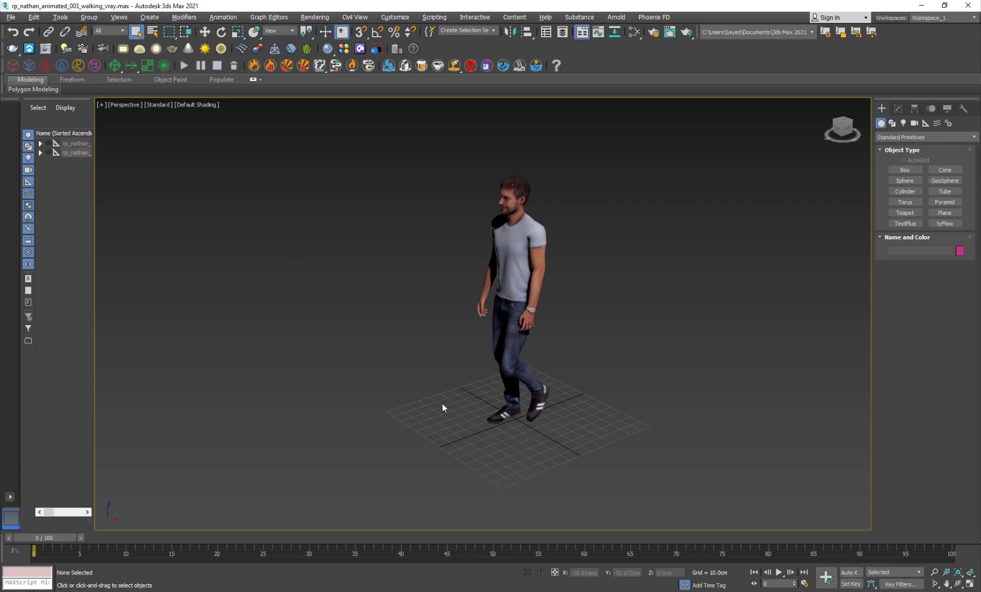
# - Examine the animated walking man in the 3ds Max scene from several angles and scrub through his animation
pyautogui.scroll(10, 431, 287)
pyautogui.scroll(-14, 426, 302)
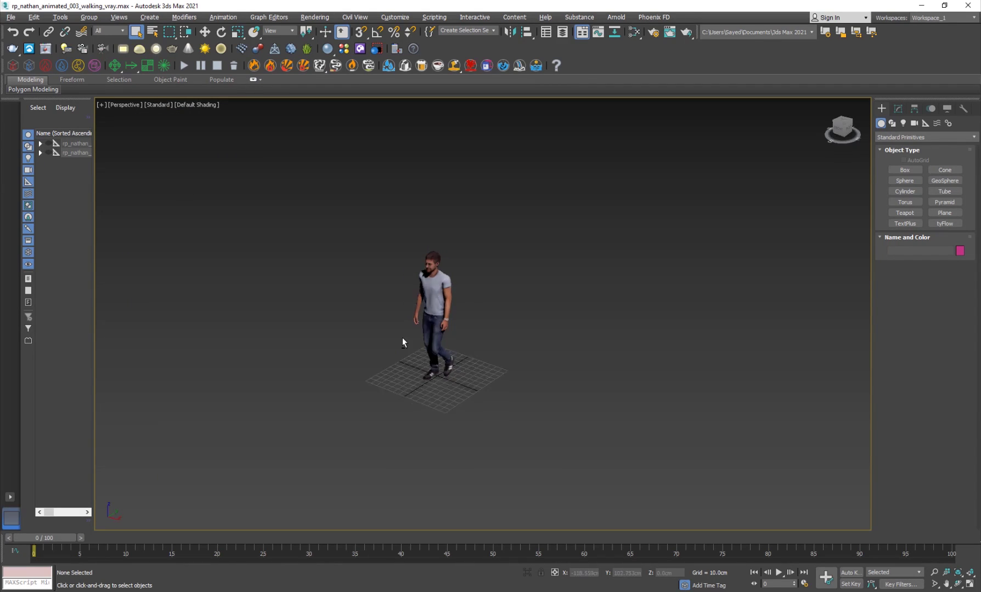
pyautogui.scroll(6, 416, 326)
pyautogui.scroll(-5, 459, 320)
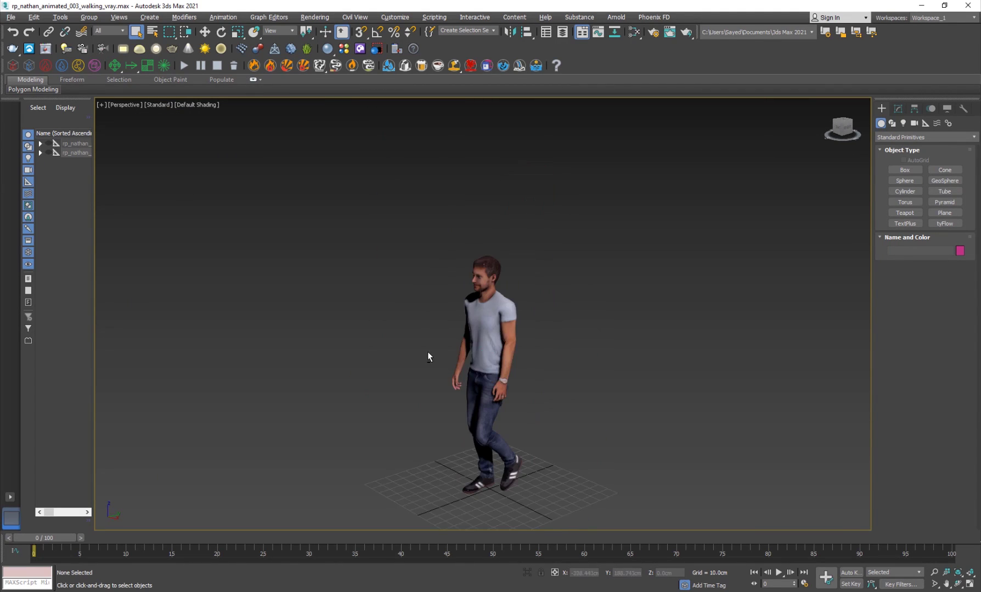
pyautogui.keyDown('alt'); pyautogui.moveTo(430, 358); pyautogui.dragTo(504, 352, button='middle'); pyautogui.keyUp('alt')
pyautogui.moveTo(44, 548)
pyautogui.mouseDown()
pyautogui.moveTo(225, 550)
pyautogui.moveTo(203, 539)
pyautogui.moveTo(222, 540)
pyautogui.moveTo(33, 541)
pyautogui.mouseUp()
pyautogui.scroll(5, 502, 336)
pyautogui.scroll(-3, 420, 339)
pyautogui.moveTo(220, 480); pyautogui.dragTo(463, 372, button='middle')
pyautogui.scroll(-3, 464, 371)
pyautogui.scroll(-3, 482, 423)
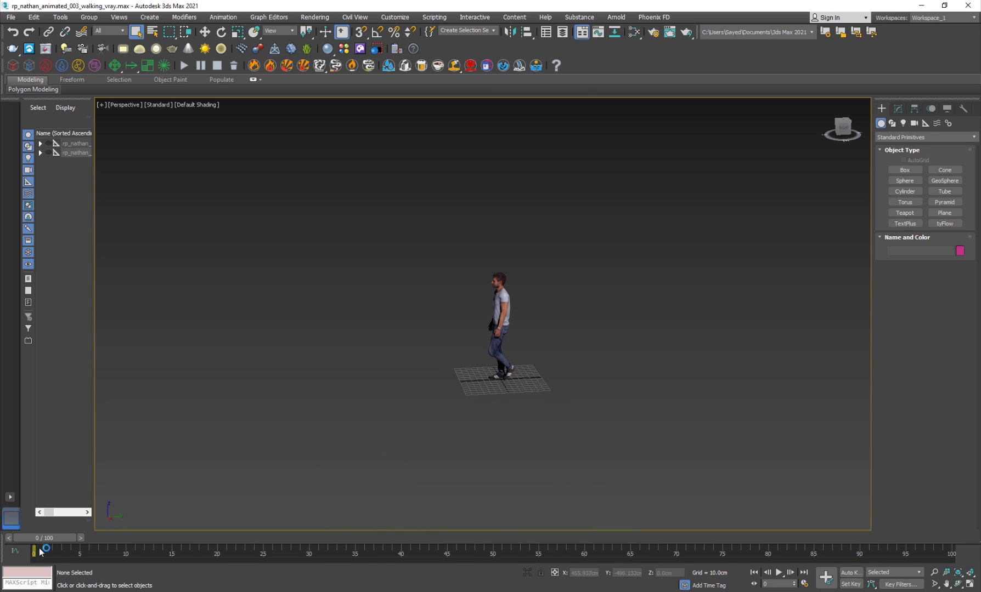
pyautogui.moveTo(47, 543)
pyautogui.mouseDown()
pyautogui.moveTo(453, 564)
pyautogui.moveTo(890, 558)
pyautogui.moveTo(33, 551)
pyautogui.mouseUp()
# - Switch to the Mixamo website and look through the zombie character and the "walking" animations
pyautogui.hotkey('alt', 'Tab')
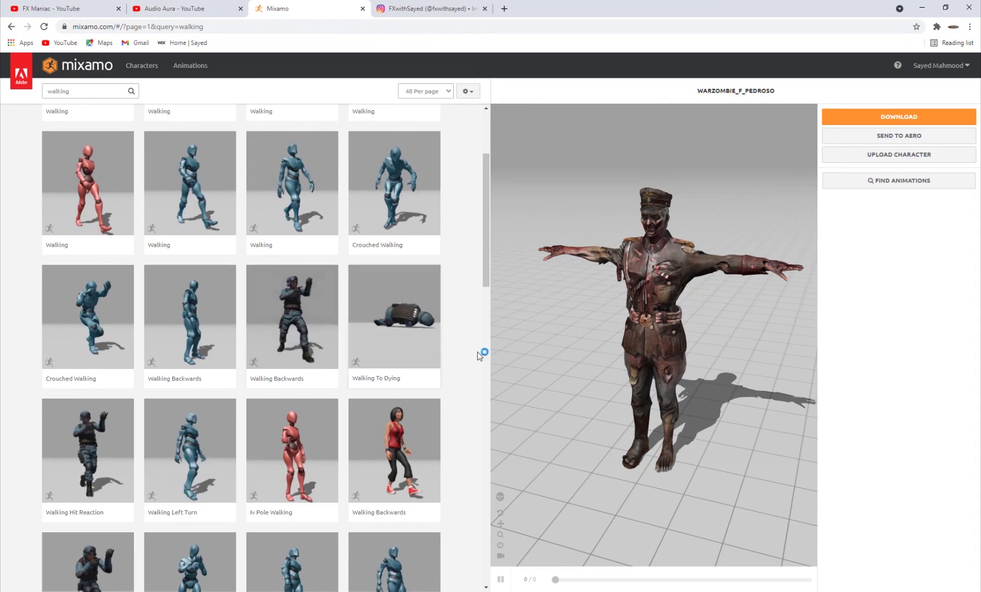
pyautogui.moveTo(602, 325); pyautogui.dragTo(563, 319)
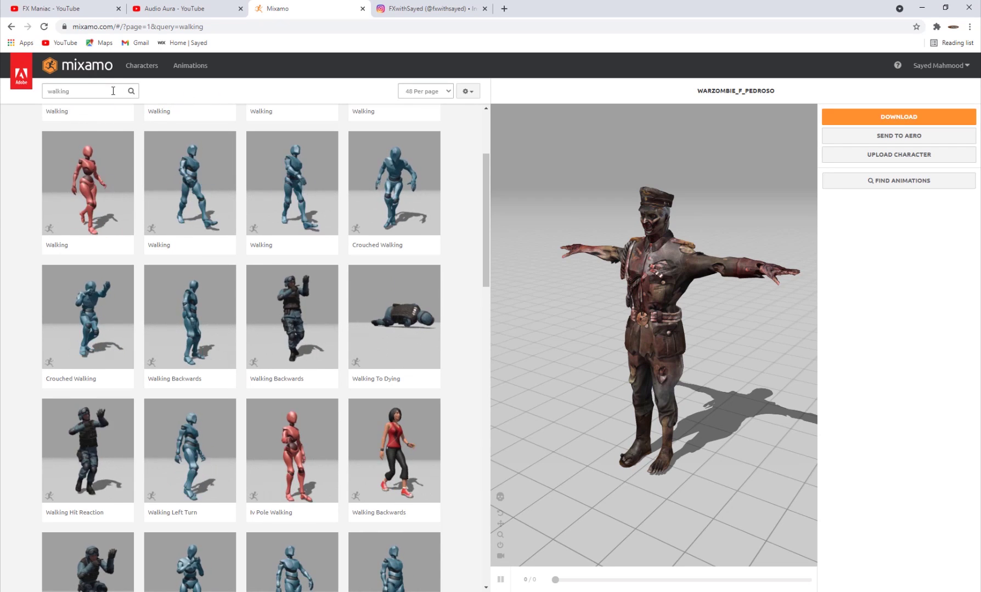
pyautogui.click(82, 91)
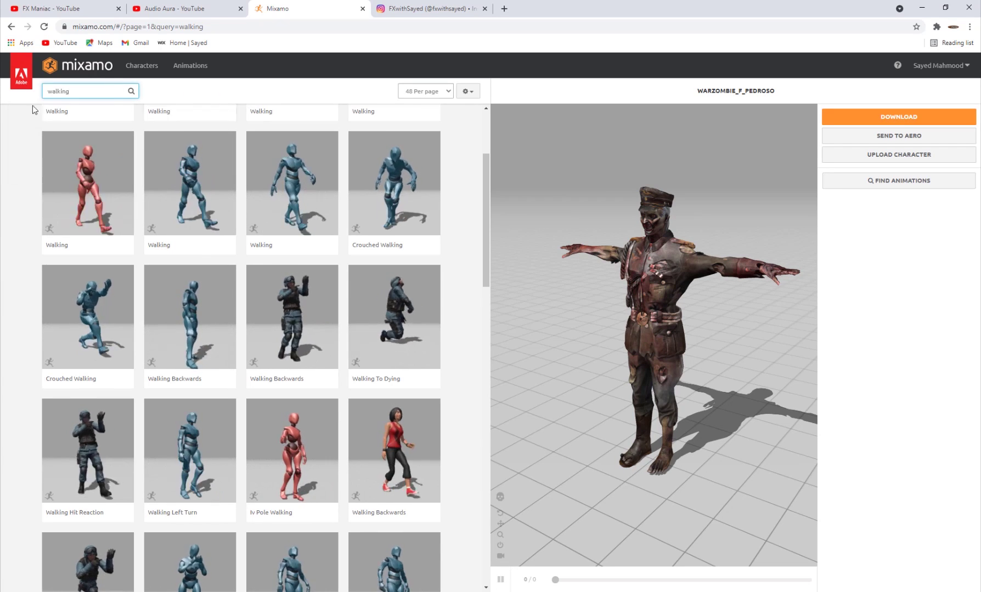
pyautogui.scroll(-5, 216, 341)
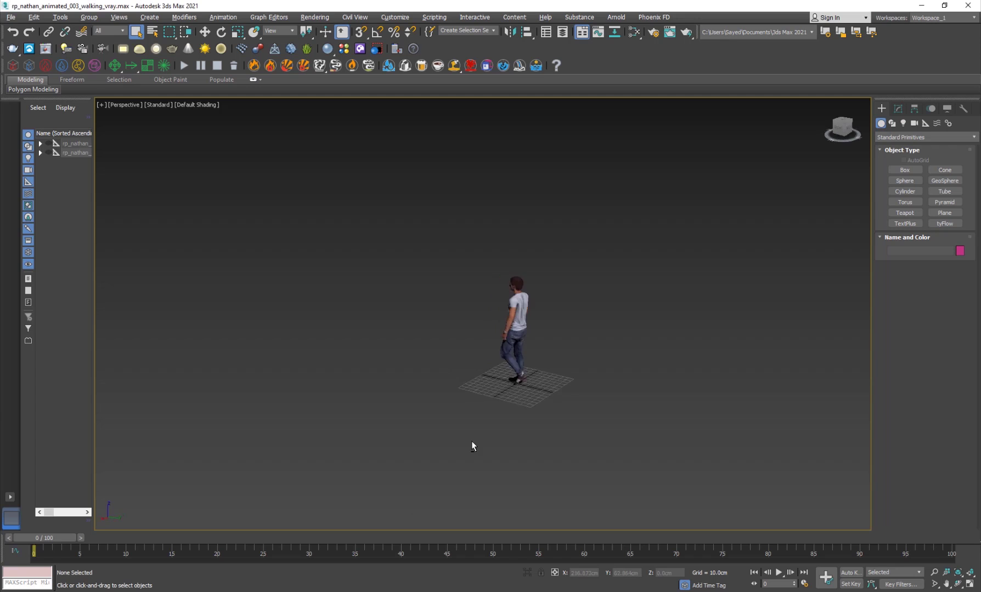
# - In 3ds Max, create a Phoenix FD LiquidSim grid around the walking man, about 154 × 144 × 162 cm
pyautogui.scroll(5, 472, 445)
pyautogui.moveTo(456, 438)
pyautogui.keyDown('alt'); pyautogui.mouseDown(button='middle')
pyautogui.moveTo(463, 456)
pyautogui.moveTo(448, 422)
pyautogui.mouseUp(button='middle'); pyautogui.keyUp('alt')
pyautogui.scroll(-5, 473, 470)
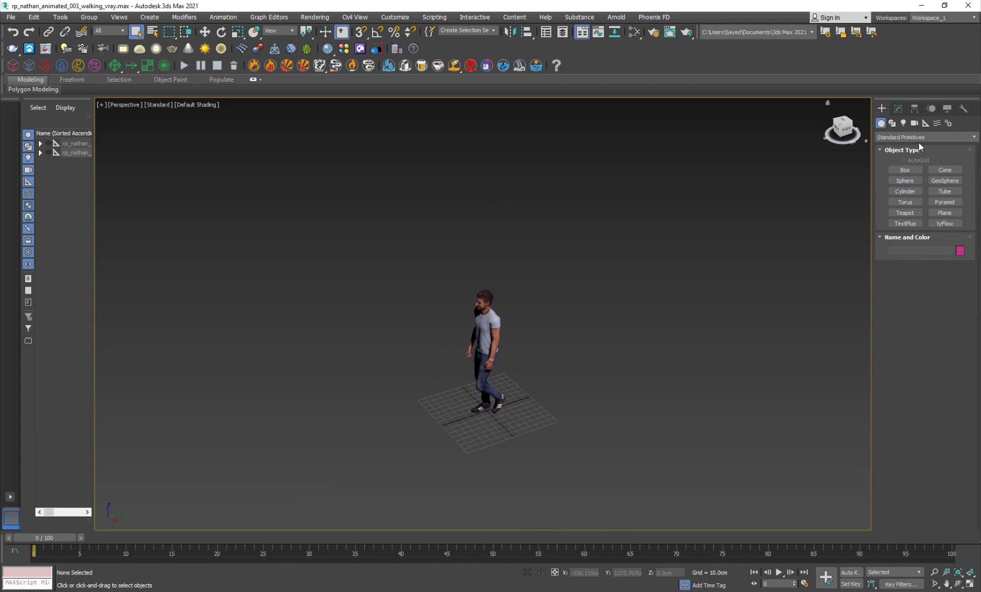
pyautogui.click(918, 137)
pyautogui.click(890, 285)
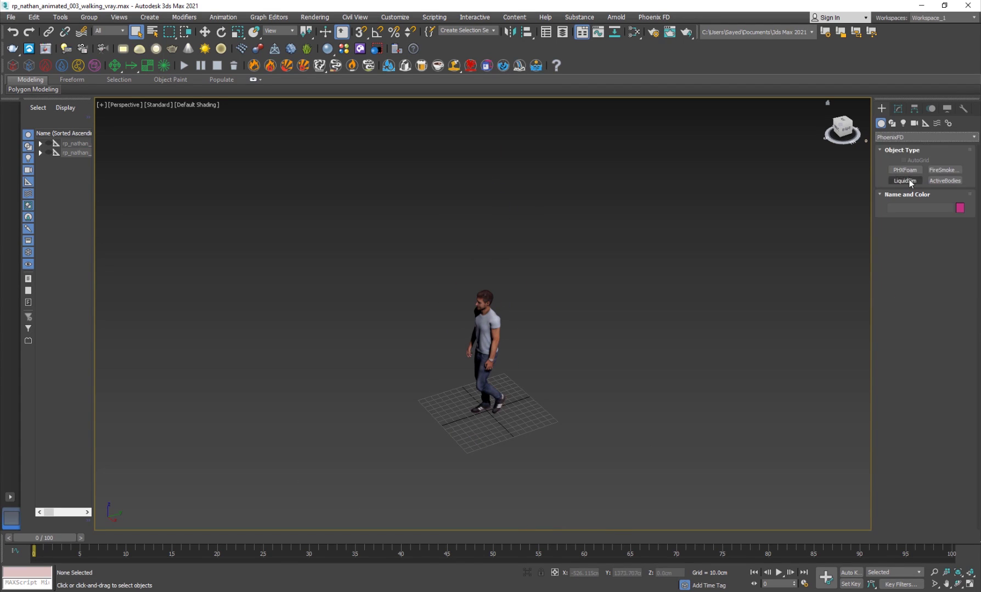
pyautogui.click(905, 180)
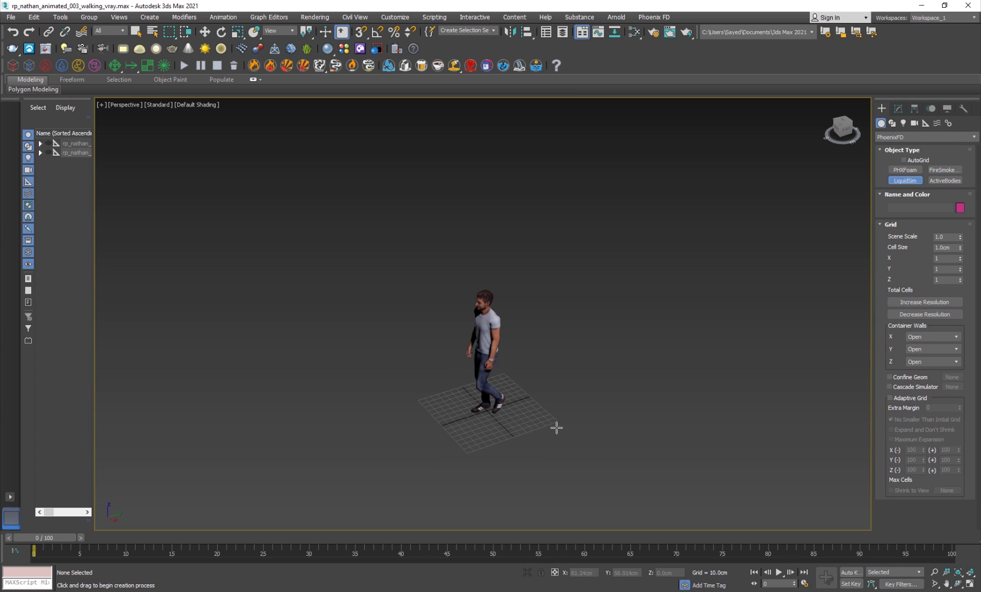
pyautogui.moveTo(557, 427); pyautogui.dragTo(414, 400)
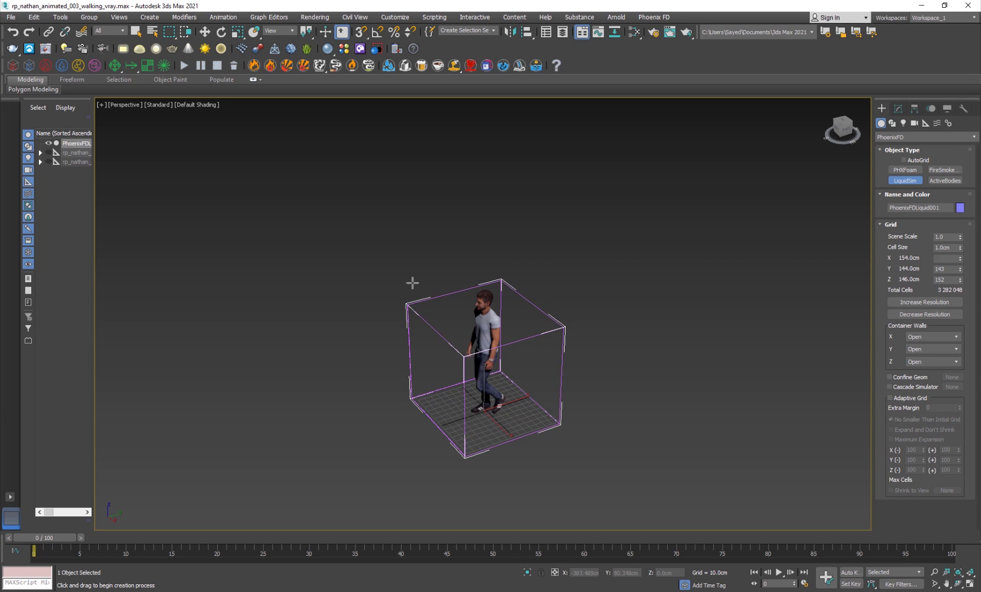
pyautogui.scroll(-4, 373, 369)
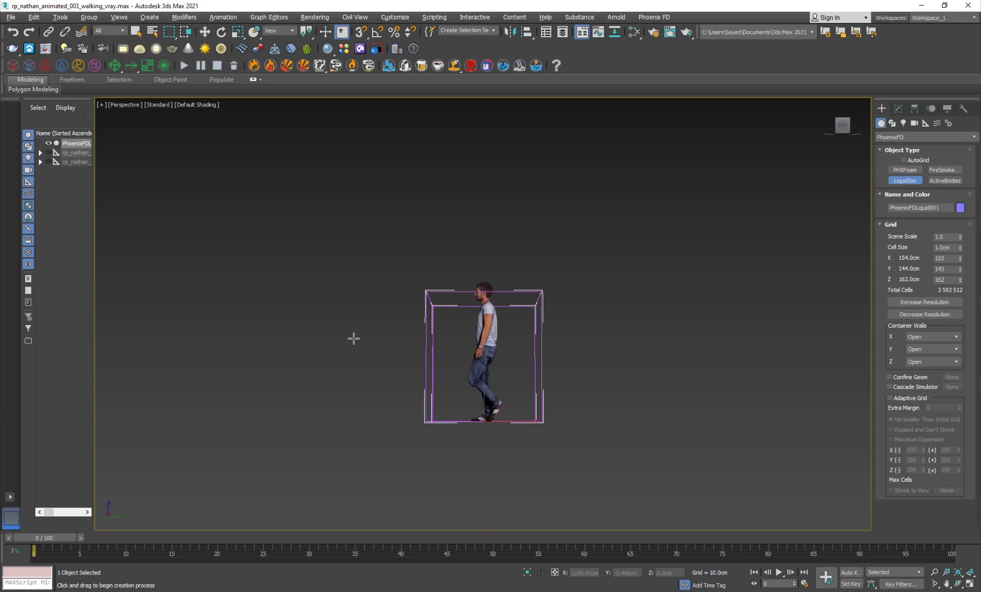
# - Set the liquid simulator's Z grid size to 156, checking its height against the man's neck in the left view
pyautogui.hotkey('alt', 'w')
pyautogui.moveTo(672, 211); pyautogui.dragTo(662, 216, button='middle')
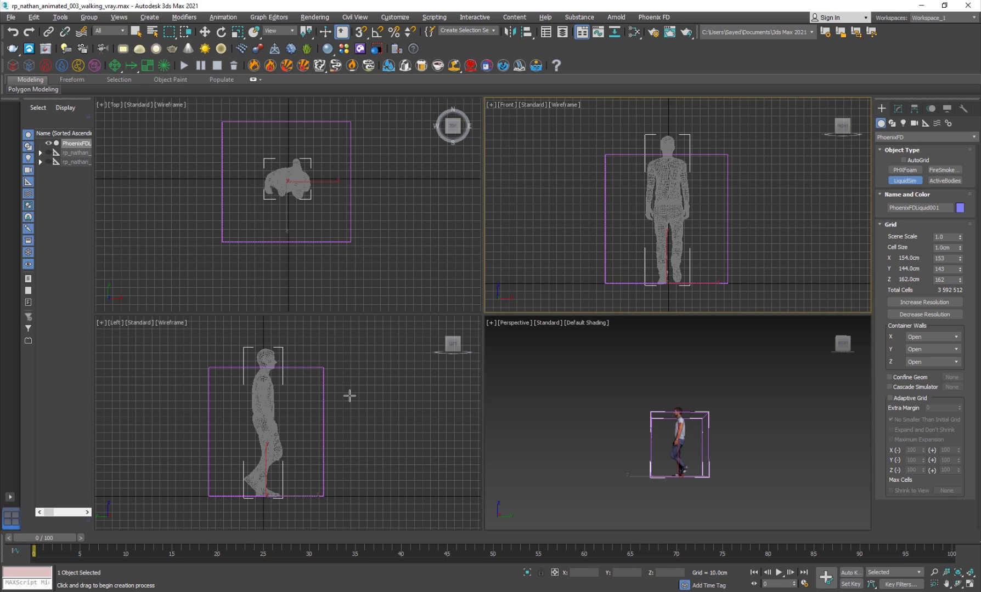
pyautogui.middleClick(351, 397)
pyautogui.hotkey('alt', 'w')
pyautogui.moveTo(424, 368); pyautogui.dragTo(410, 388, button='middle')
pyautogui.press('w')
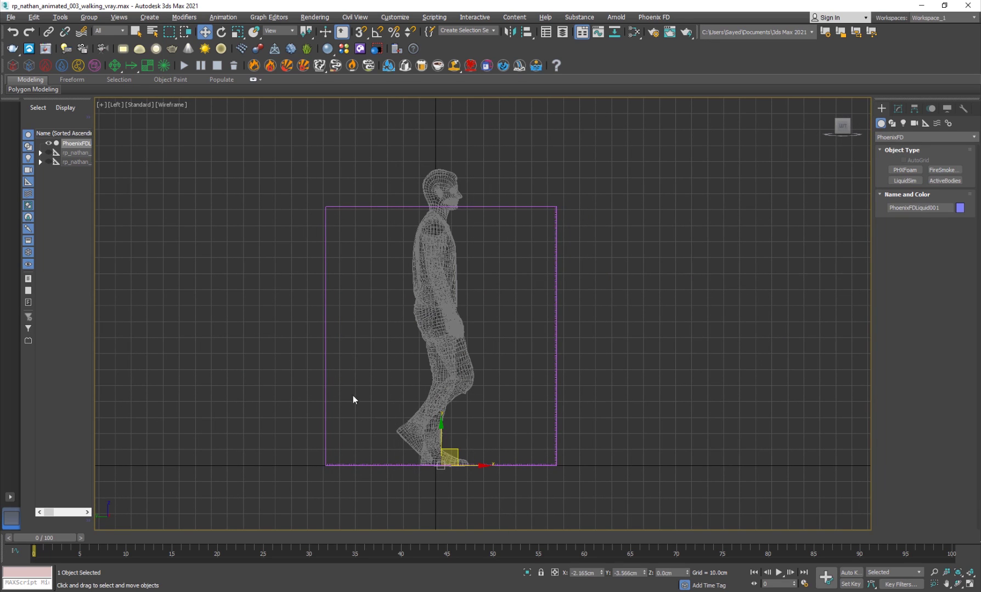
pyautogui.click(898, 110)
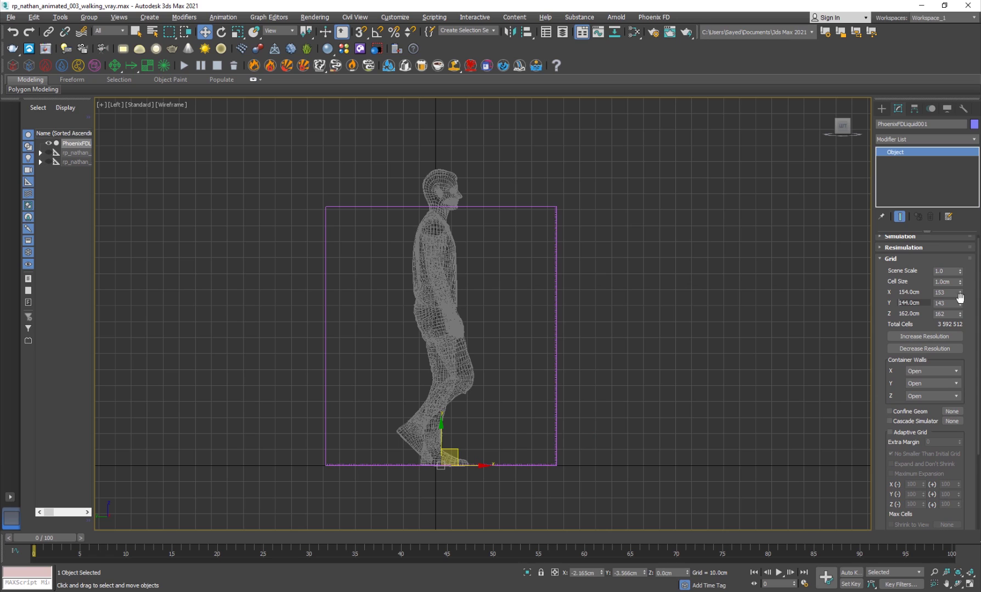
pyautogui.moveTo(961, 306); pyautogui.dragTo(961, 316)
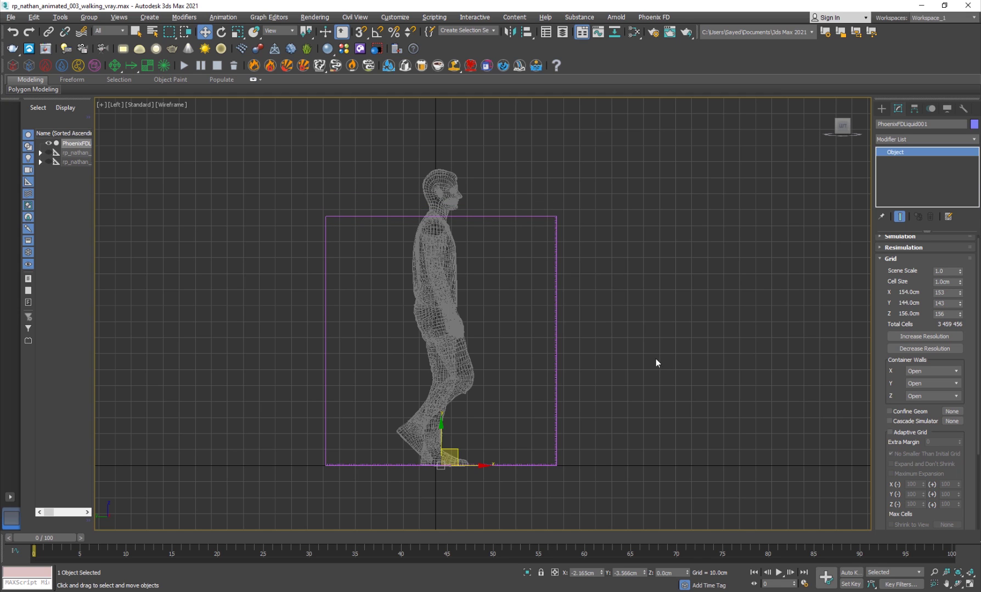
# - Lengthen the liquid simulator along the walking direction by setting its Y grid size to 555
pyautogui.hotkey('alt', 'w')
pyautogui.middleClick(598, 425)
pyautogui.hotkey('alt', 'w')
pyautogui.press('z')
pyautogui.moveTo(521, 539); pyautogui.dragTo(960, 539)
pyautogui.moveTo(286, 403); pyautogui.dragTo(420, 377, button='middle')
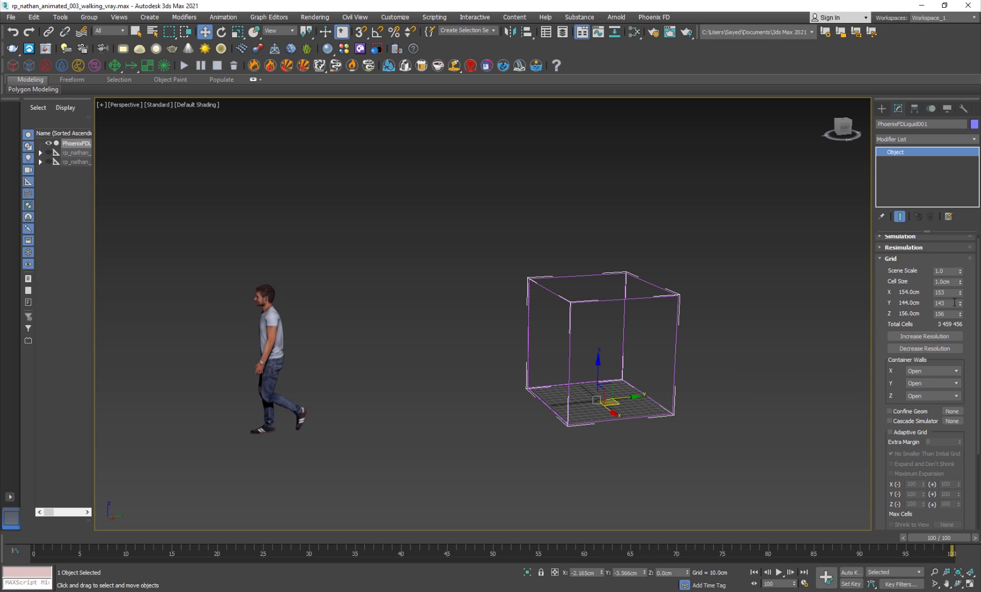
pyautogui.moveTo(959, 305); pyautogui.dragTo(959, 214)
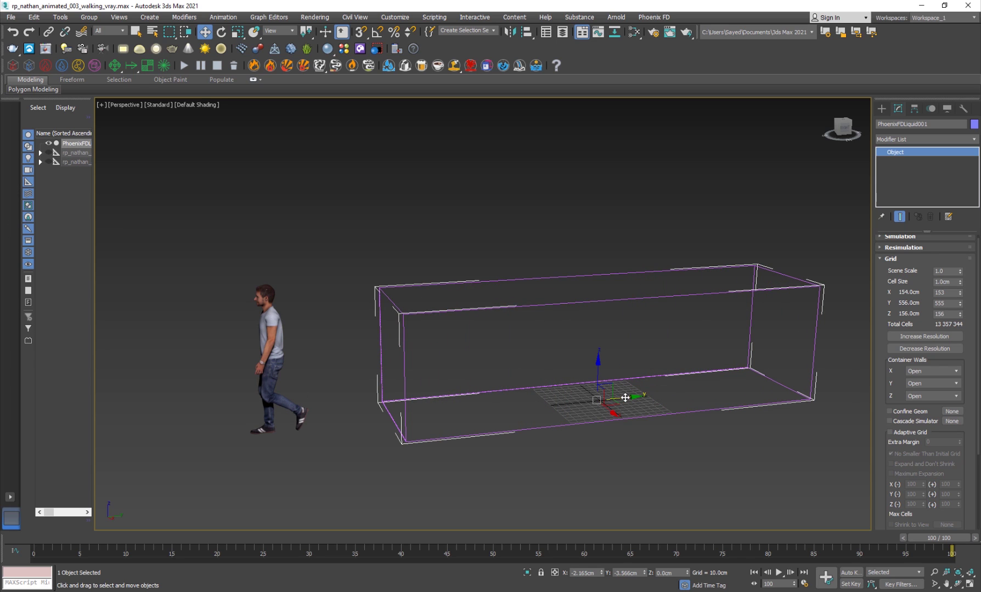
# - Move the liquid simulator along Y to about -207.3 cm to enclose the walk, and check it against the animation
pyautogui.moveTo(626, 397); pyautogui.dragTo(479, 417)
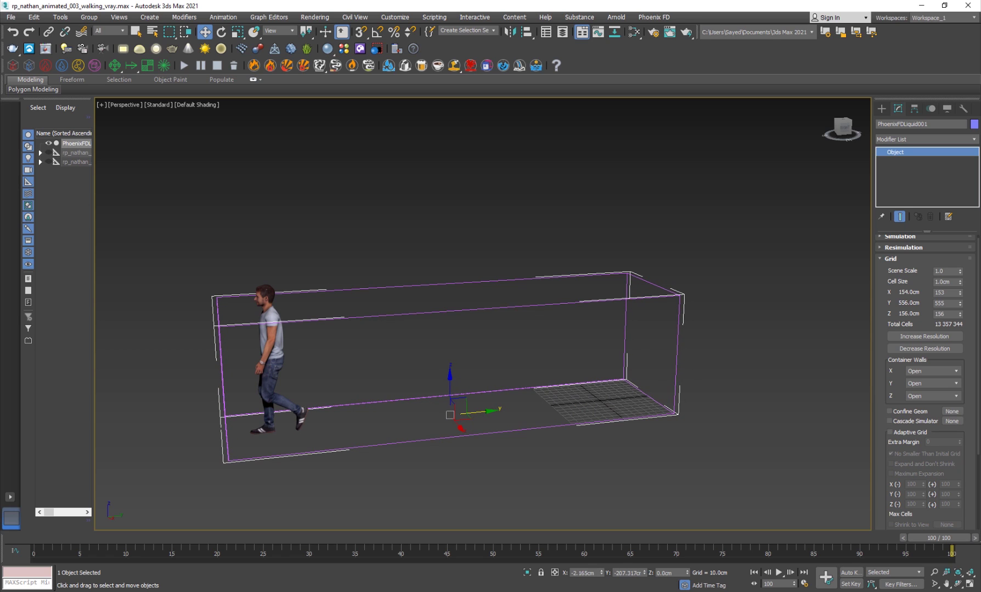
pyautogui.moveTo(55, 539); pyautogui.dragTo(979, 507)
pyautogui.press('w')
pyautogui.click(568, 449)
pyautogui.keyDown('alt'); pyautogui.moveTo(568, 450); pyautogui.dragTo(556, 401, button='middle'); pyautogui.keyUp('alt')
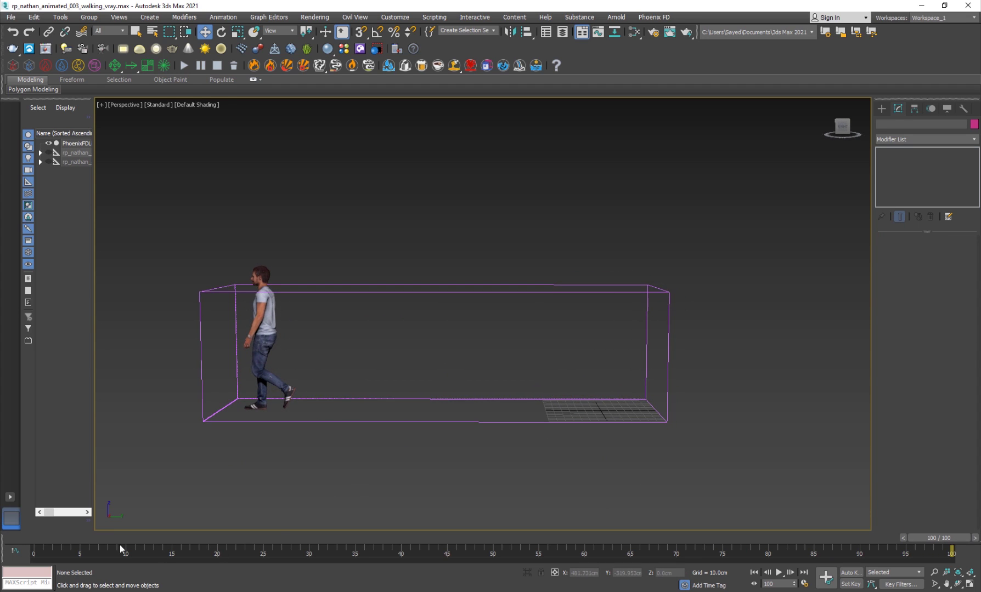
pyautogui.click(55, 540)
# - Set the liquid simulator's Steps per Frame to 2 in its Dynamics settings
pyautogui.scroll(2, 453, 387)
pyautogui.keyDown('alt'); pyautogui.moveTo(468, 374); pyautogui.dragTo(565, 285, button='middle'); pyautogui.keyUp('alt')
pyautogui.click(592, 248)
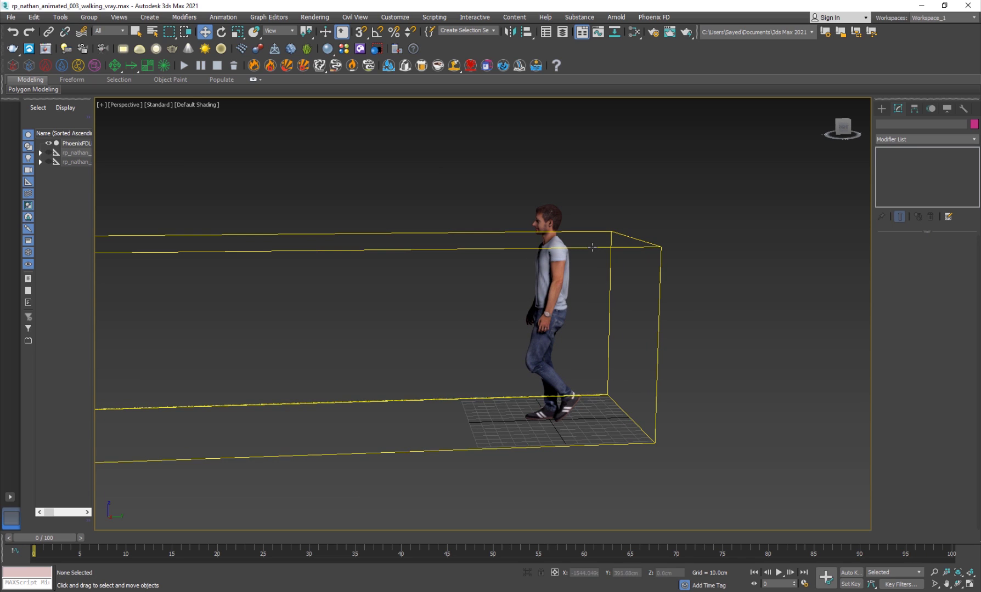
pyautogui.click(539, 275)
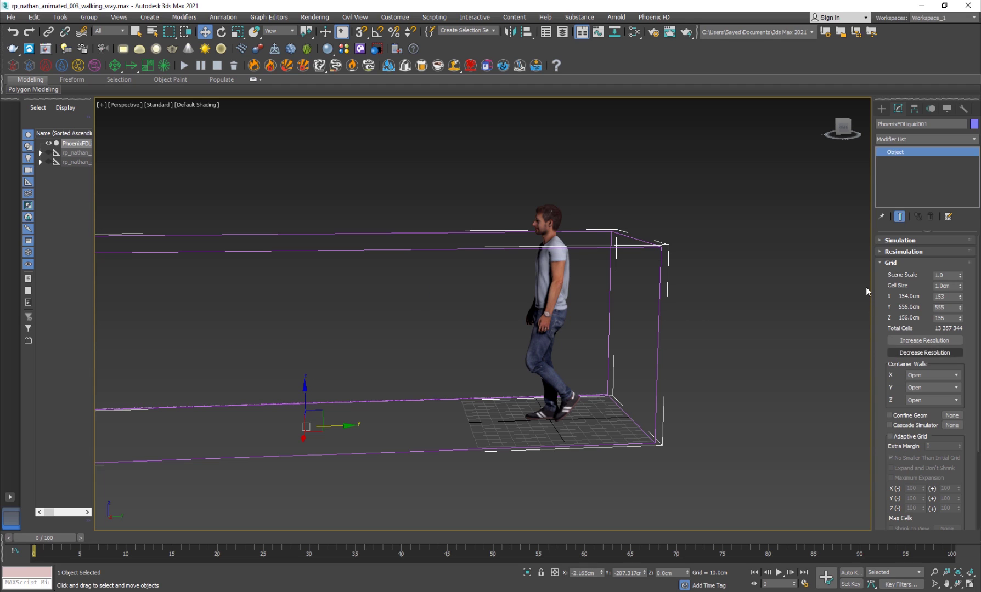
pyautogui.click(890, 263)
pyautogui.click(897, 275)
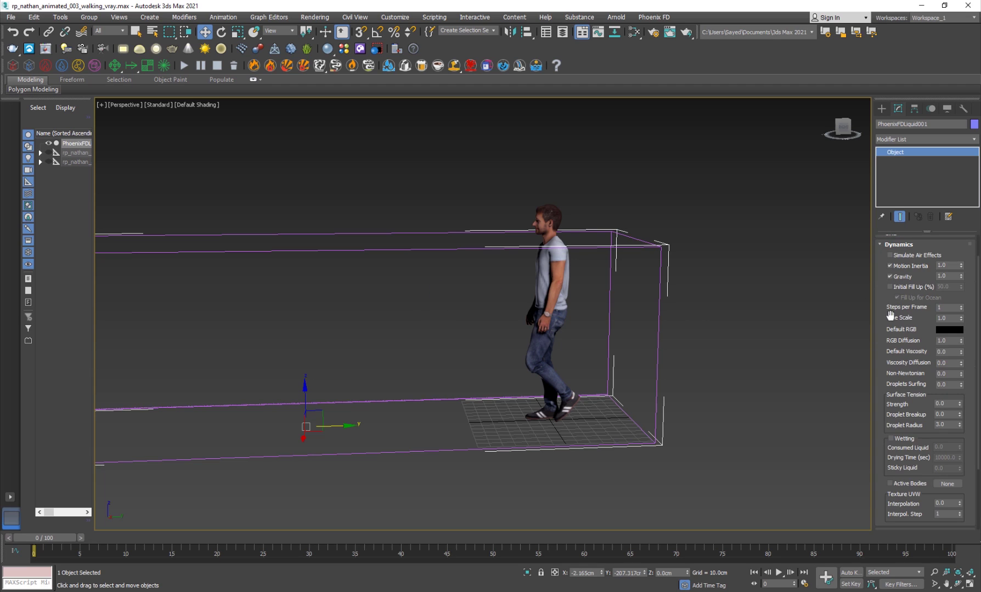
pyautogui.scroll(1, 917, 323)
pyautogui.scroll(-1, 934, 341)
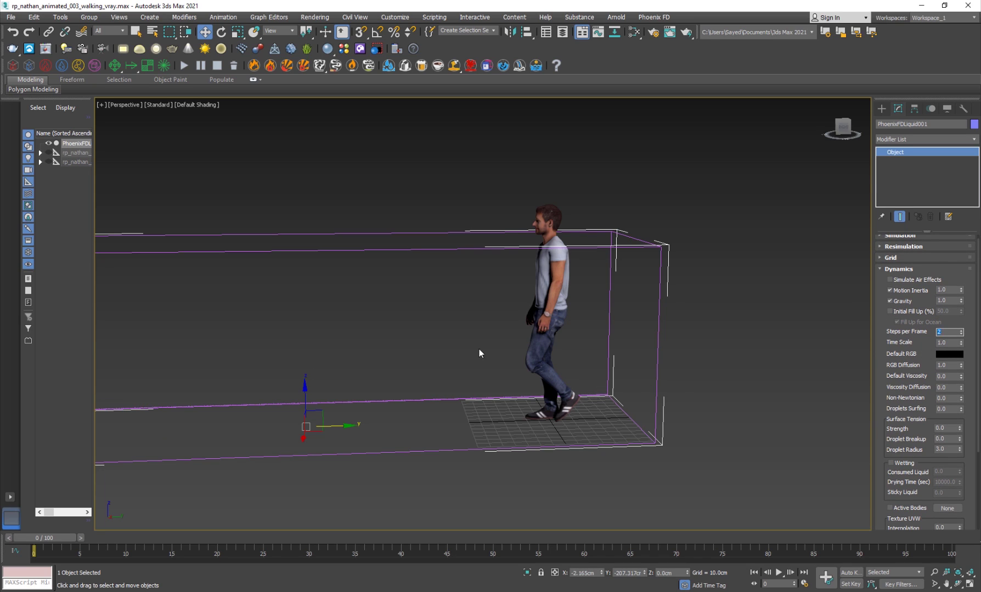
pyautogui.keyDown('alt'); pyautogui.moveTo(509, 371); pyautogui.dragTo(533, 374, button='middle'); pyautogui.keyUp('alt')
pyautogui.scroll(5, 519, 307)
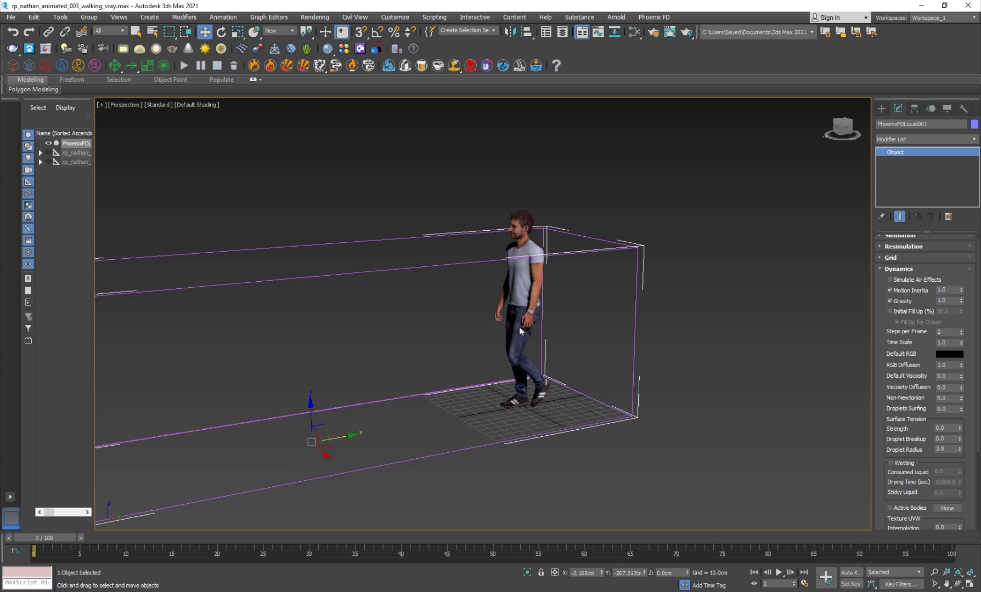
pyautogui.scroll(-3, 520, 293)
pyautogui.keyDown('alt'); pyautogui.moveTo(520, 293); pyautogui.dragTo(532, 353, button='middle'); pyautogui.keyUp('alt')
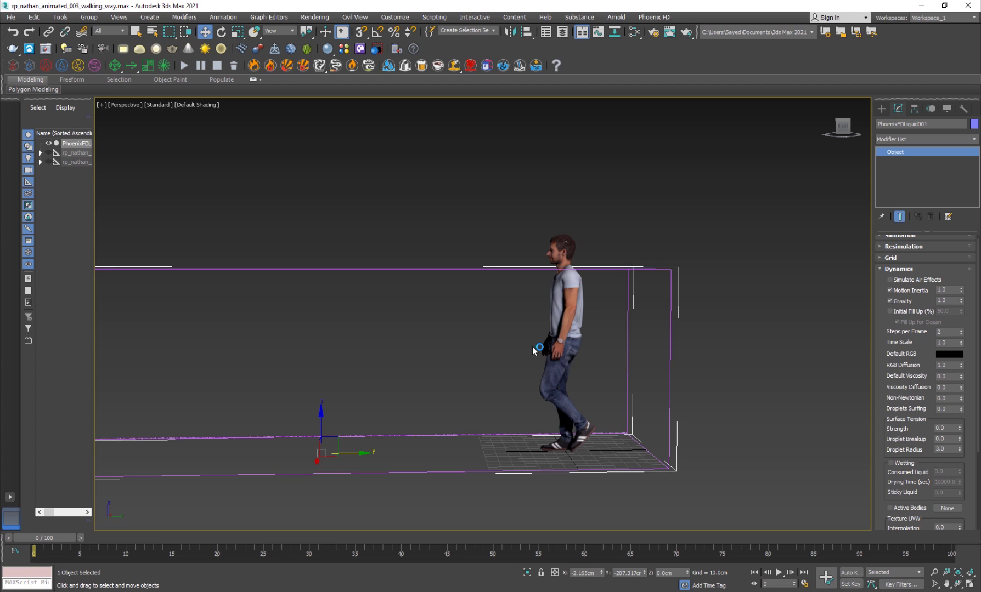
# - Set the liquid simulator's Time Scale to 0.7 in its Dynamics settings
pyautogui.moveTo(648, 400); pyautogui.dragTo(576, 389, button='middle')
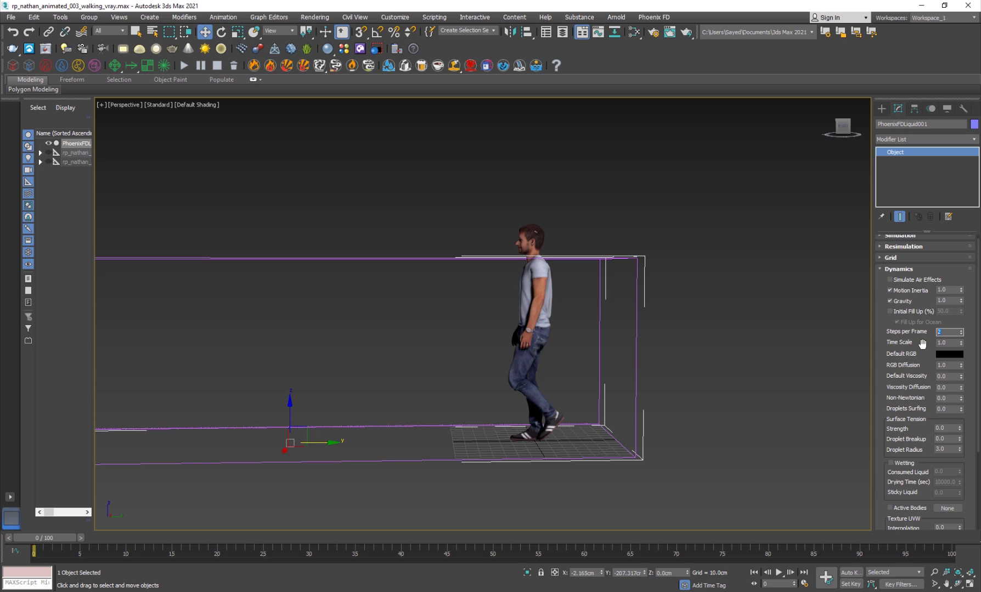
pyautogui.moveTo(915, 380); pyautogui.dragTo(911, 355)
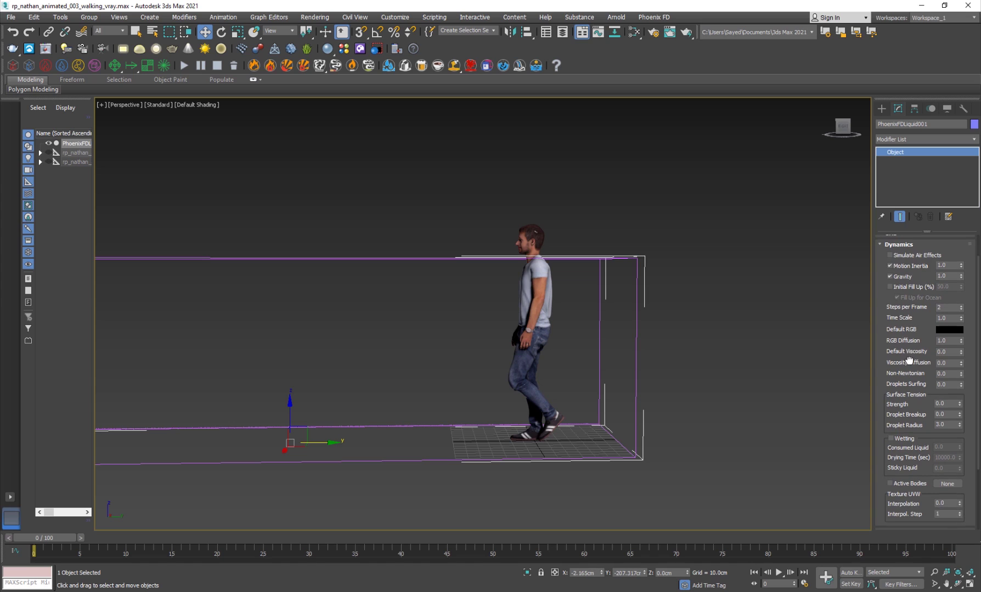
pyautogui.doubleClick(941, 318)
pyautogui.moveTo(460, 351); pyautogui.dragTo(446, 343, button='middle')
pyautogui.moveTo(898, 319); pyautogui.dragTo(899, 351)
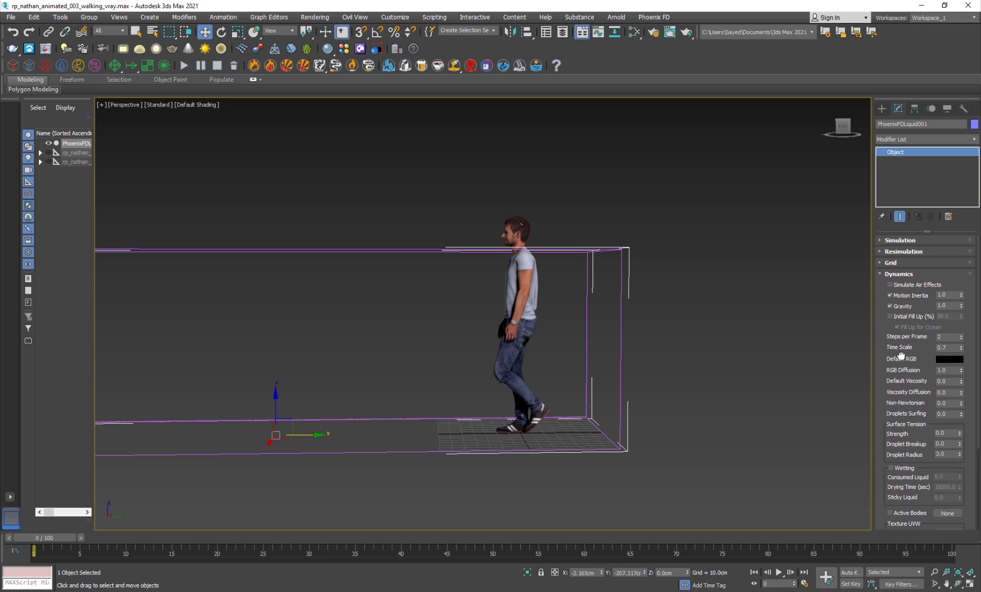
# - Enable Initial Fill Up at 100% for the liquid simulator and check the fill height against the man's neck
pyautogui.click(910, 319)
pyautogui.doubleClick(953, 317)
pyautogui.write('100')
pyautogui.press('Return')
pyautogui.keyDown('alt'); pyautogui.moveTo(631, 292); pyautogui.dragTo(535, 221, button='middle'); pyautogui.keyUp('alt')
pyautogui.scroll(5, 501, 366)
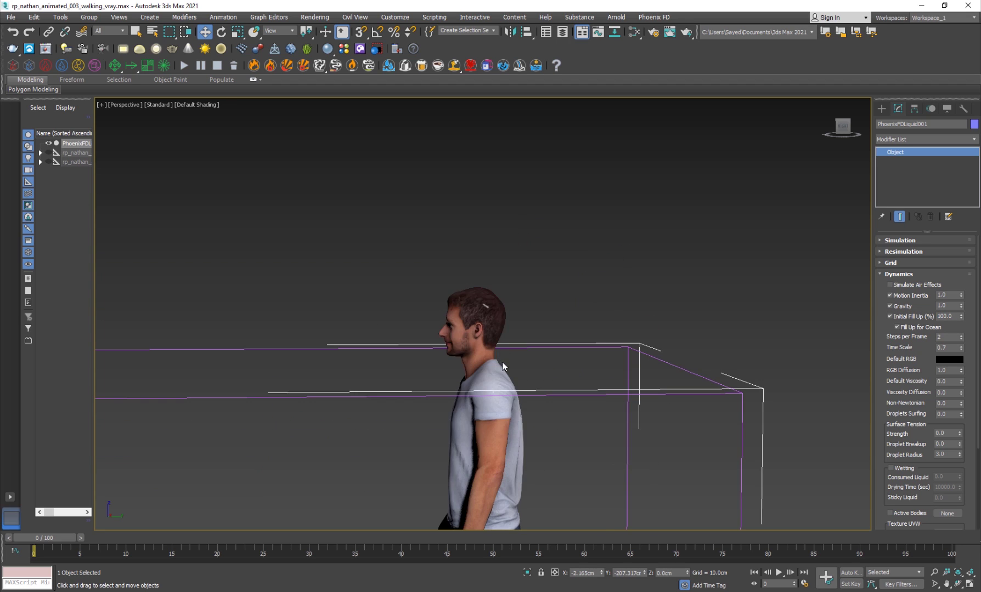
pyautogui.moveTo(501, 363); pyautogui.dragTo(506, 312, button='middle')
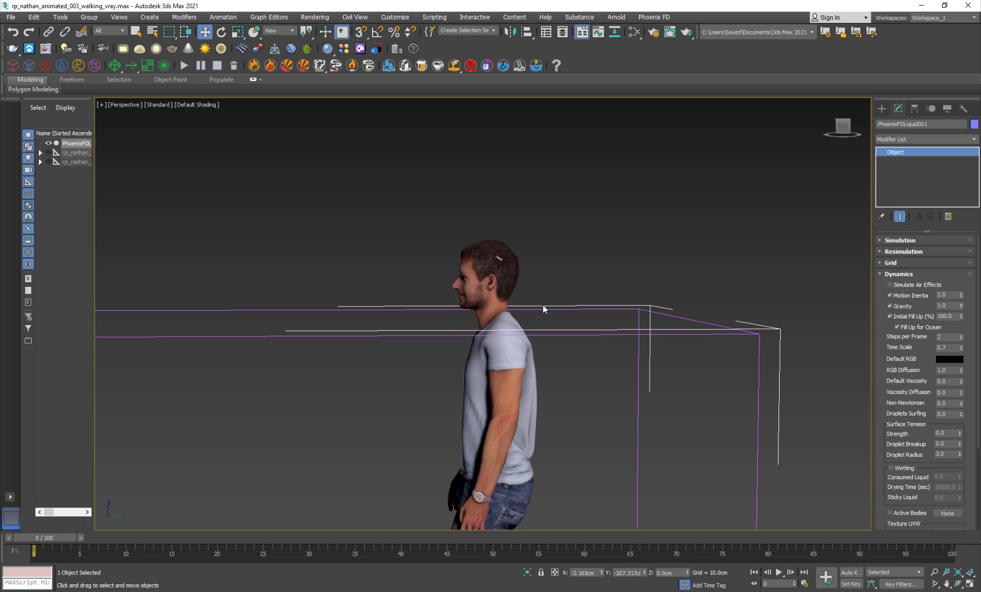
pyautogui.scroll(-5, 479, 324)
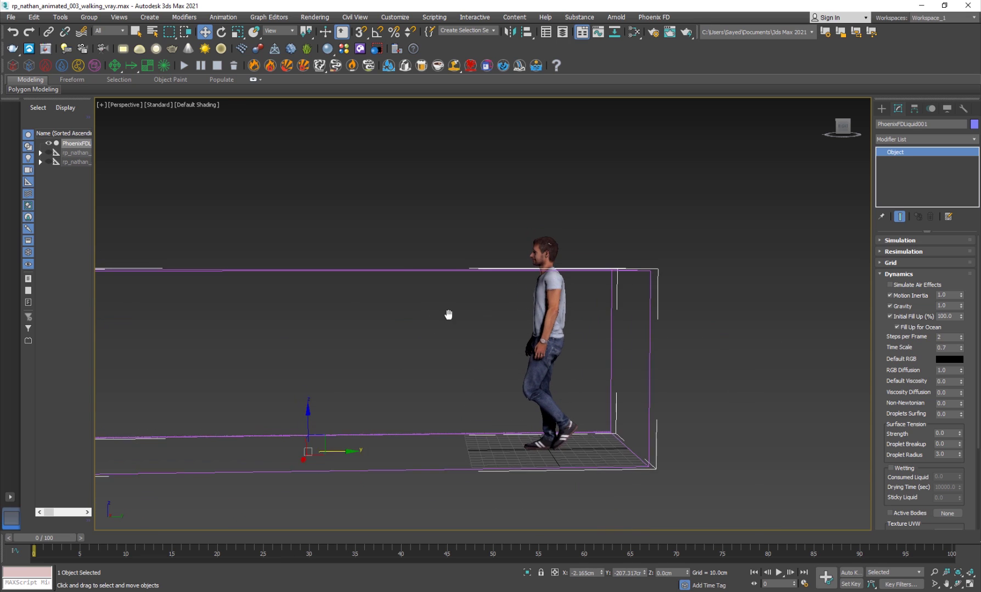
# - Start the liquid simulation and inspect the particles filling the container around the man
pyautogui.click(893, 274)
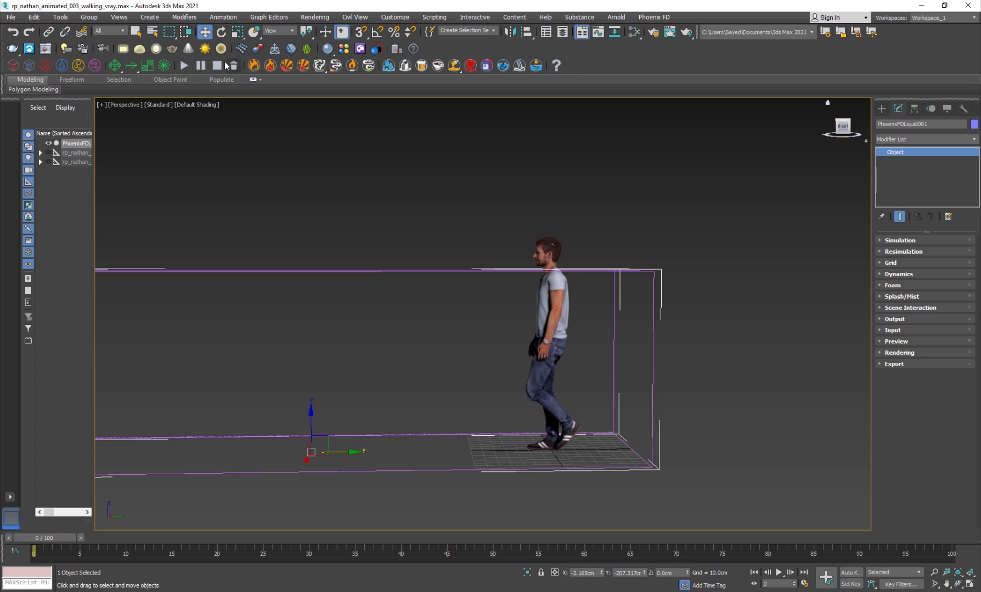
pyautogui.click(185, 66)
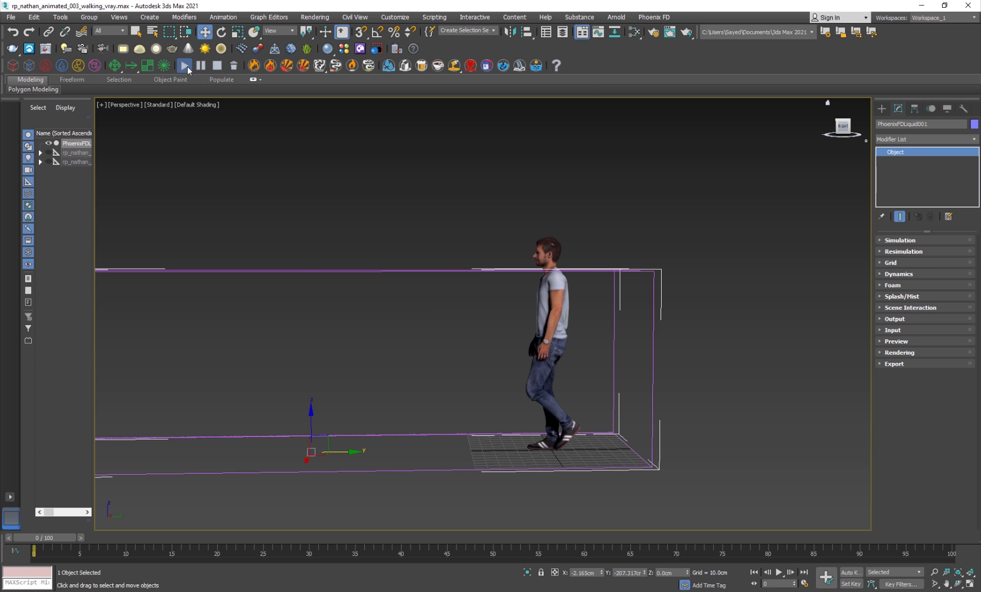
pyautogui.click(658, 257)
pyautogui.keyDown('alt'); pyautogui.moveTo(429, 356); pyautogui.dragTo(567, 354, button='middle'); pyautogui.keyUp('alt')
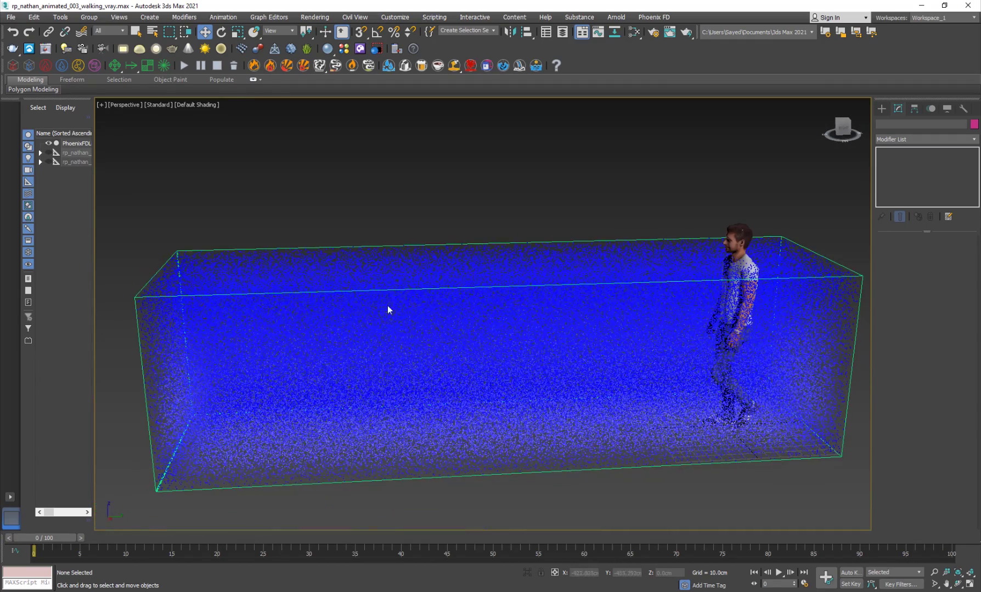
pyautogui.keyDown('alt'); pyautogui.moveTo(451, 325); pyautogui.dragTo(719, 356, button='middle'); pyautogui.keyUp('alt')
pyautogui.moveTo(625, 330); pyautogui.dragTo(486, 322, button='middle')
pyautogui.click(882, 108)
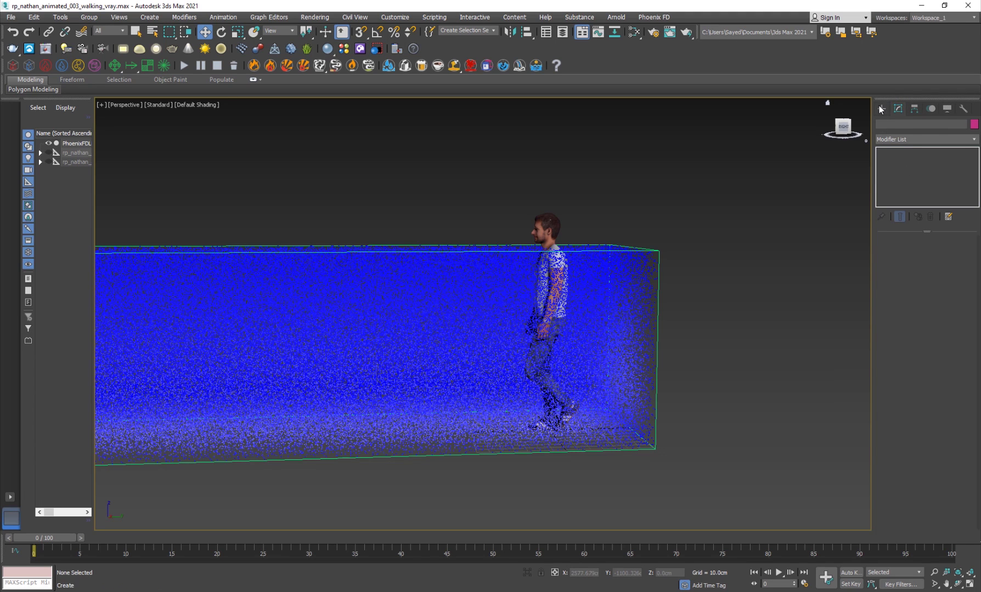
pyautogui.click(898, 138)
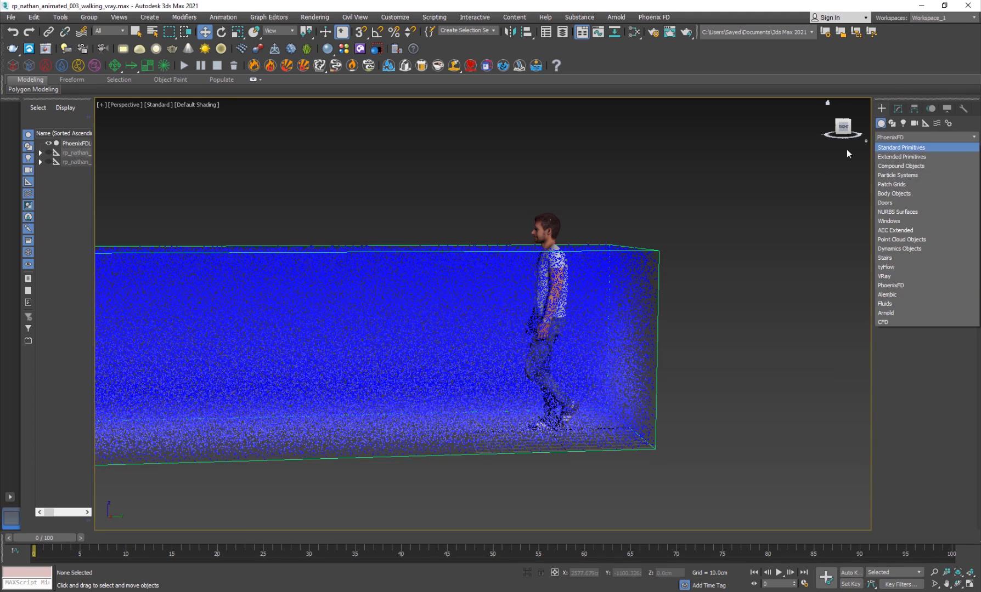
pyautogui.click(817, 164)
# - Enable Foam on the liquid simulator and create a Particle Shader for it
pyautogui.click(646, 251)
pyautogui.click(897, 109)
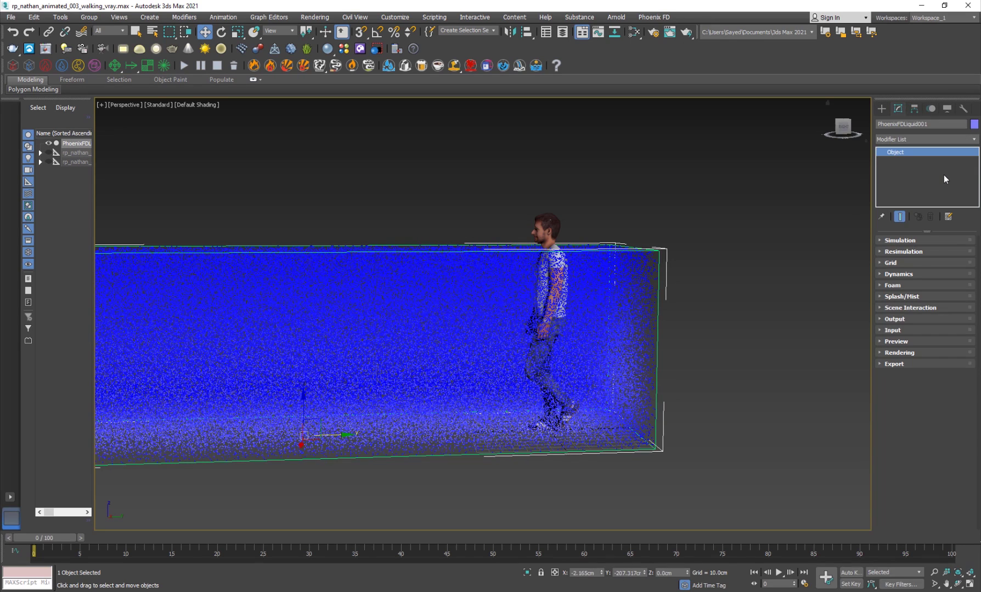
pyautogui.click(891, 263)
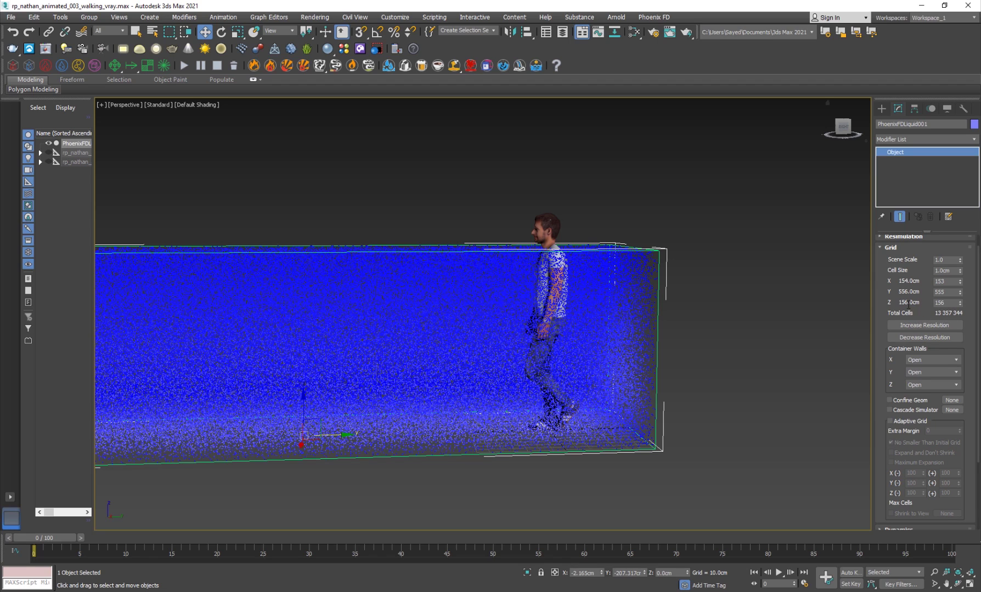
pyautogui.moveTo(890, 304); pyautogui.dragTo(889, 285)
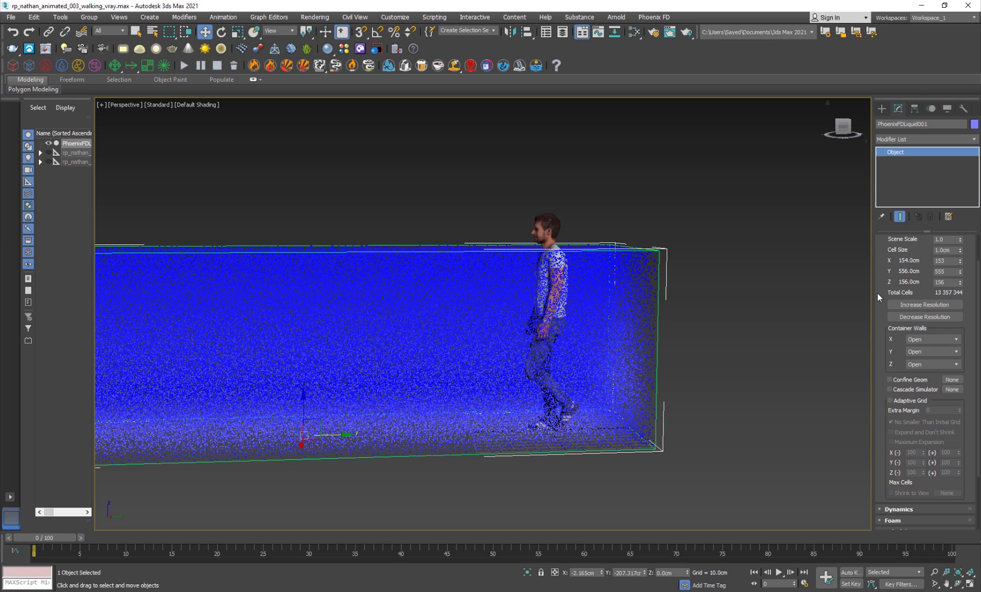
pyautogui.scroll(-5, 905, 395)
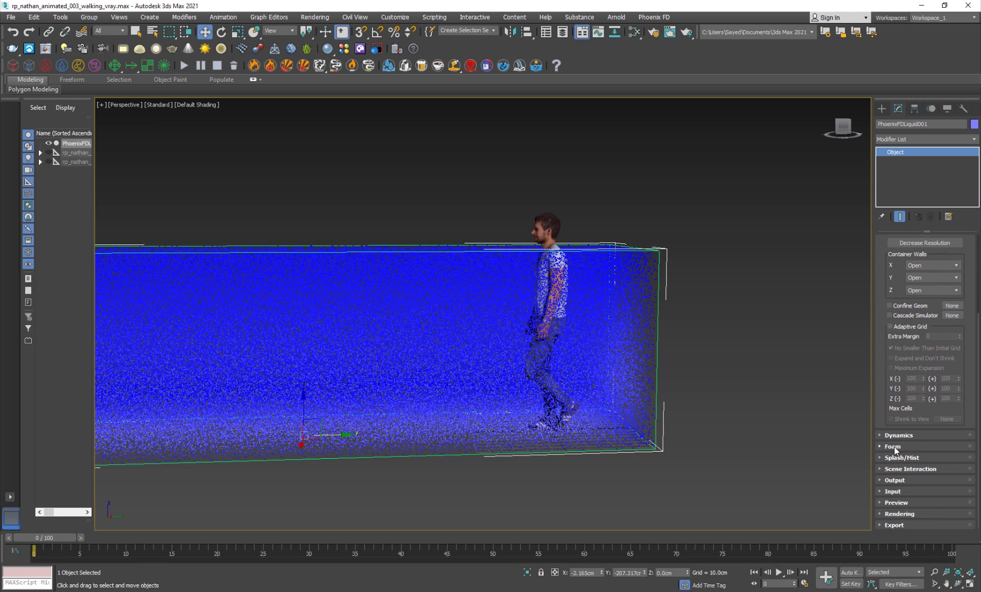
pyautogui.click(894, 447)
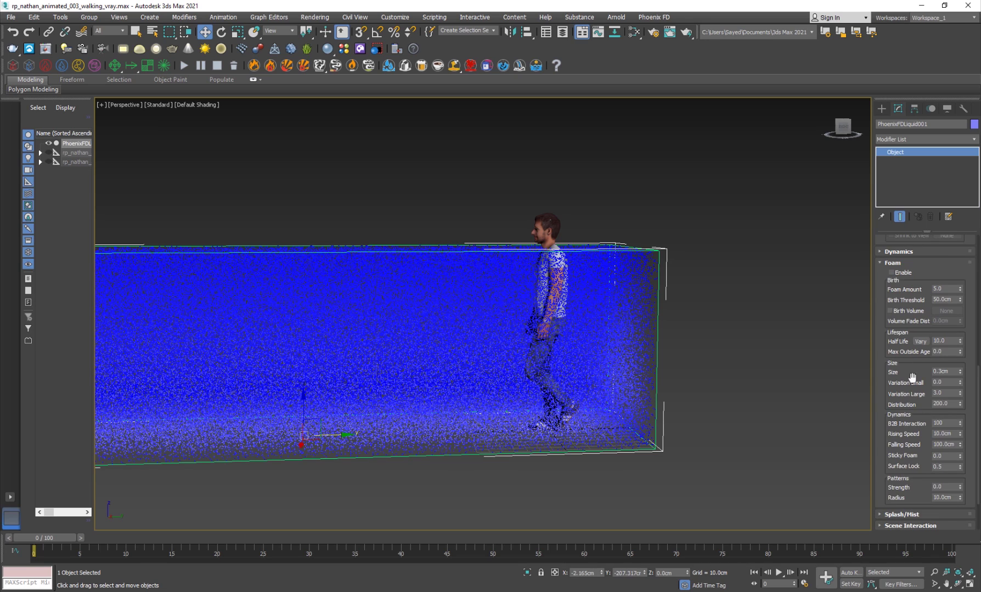
pyautogui.click(891, 273)
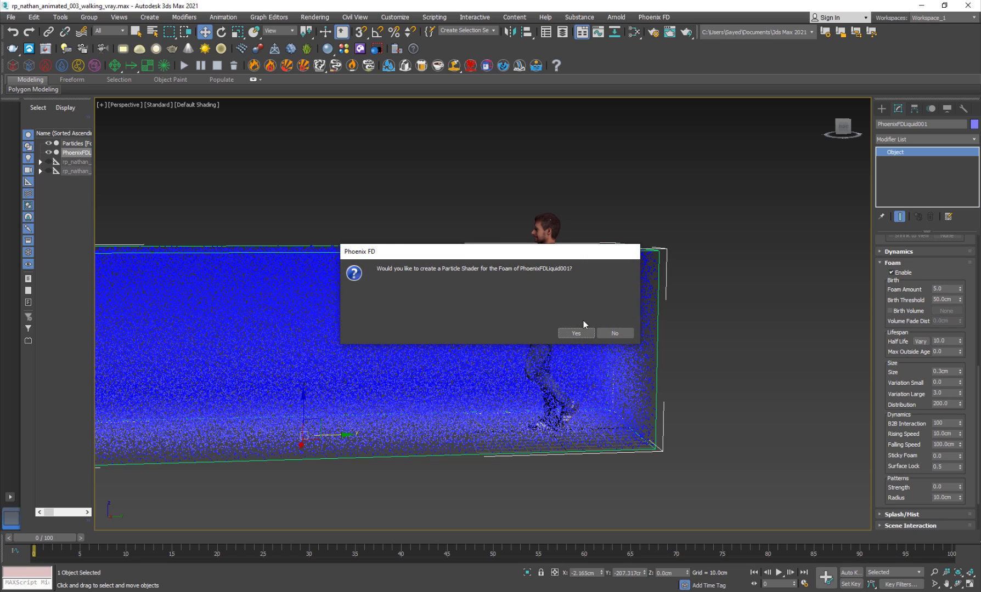
pyautogui.click(579, 334)
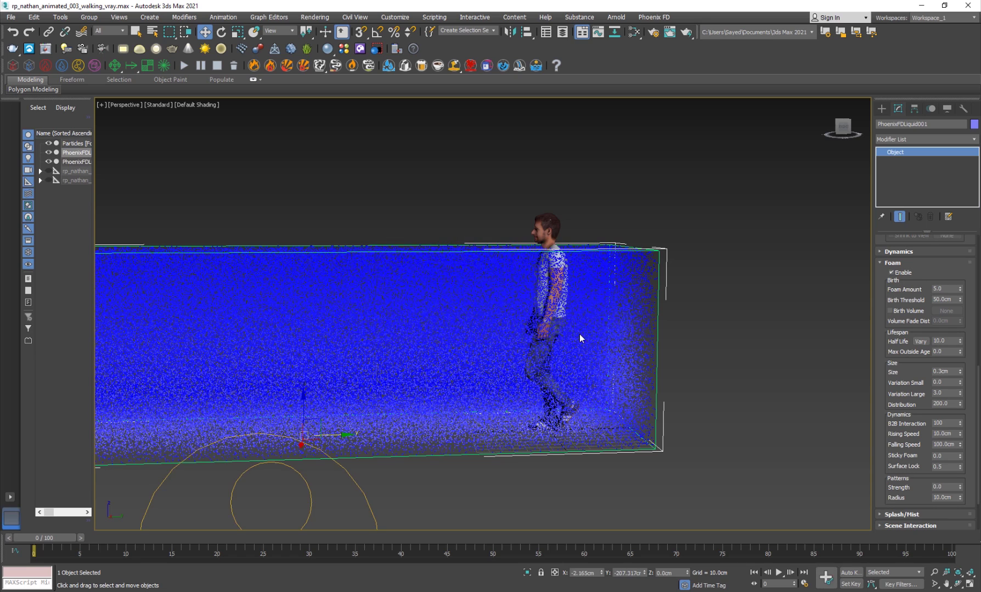
# - Set the liquid simulator's Foam Amount to 0.8
pyautogui.moveTo(471, 445); pyautogui.dragTo(498, 404, button='middle')
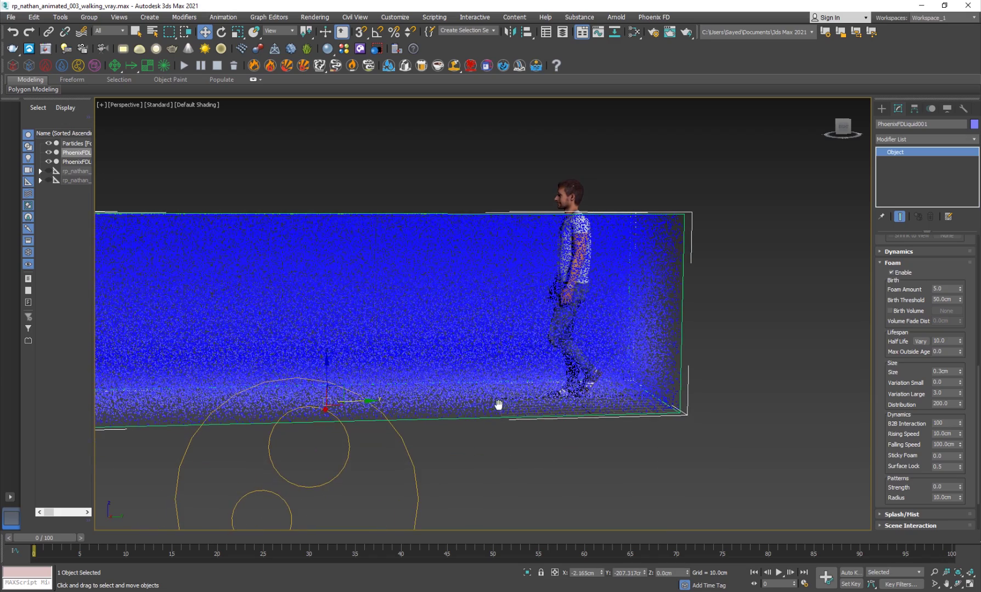
pyautogui.click(345, 464)
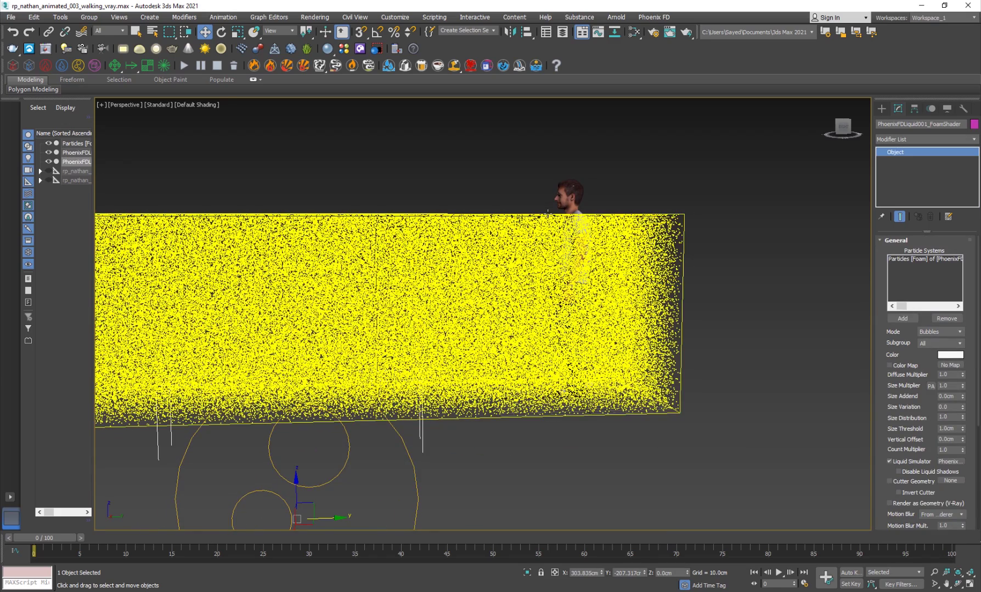
pyautogui.click(690, 226)
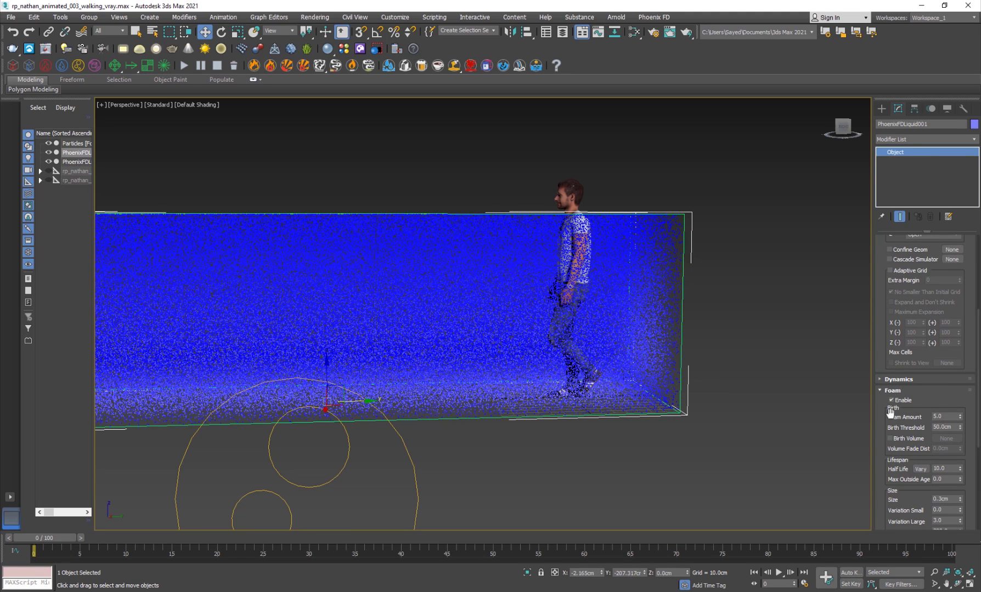
pyautogui.moveTo(889, 421); pyautogui.dragTo(920, 303)
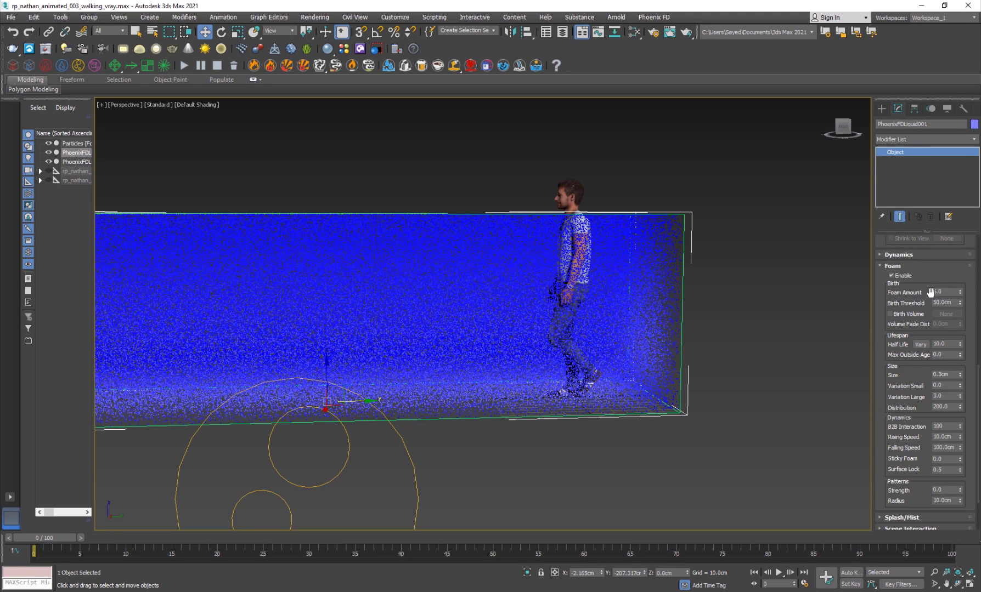
pyautogui.click(948, 293)
# - Examine the Count Multiplier in the foam shader's General settings
pyautogui.click(416, 495)
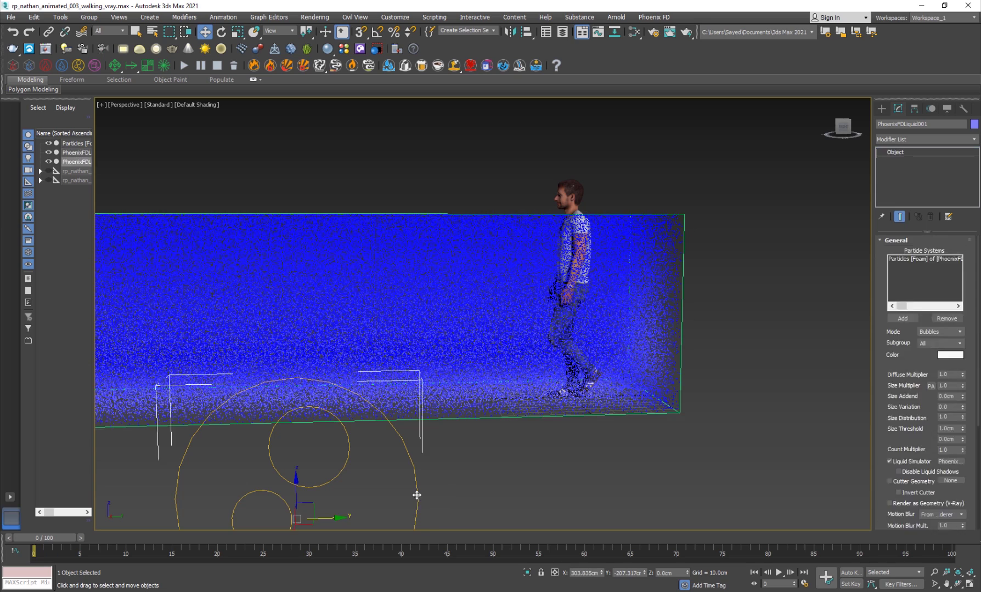
pyautogui.scroll(-4, 921, 447)
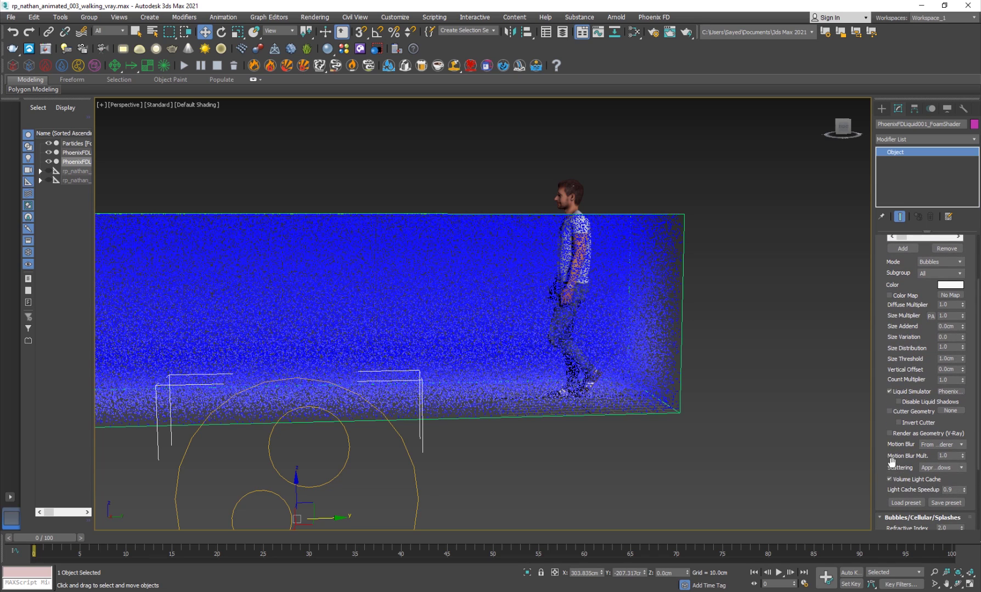
pyautogui.click(947, 380)
pyautogui.click(612, 211)
# - Set the foam's Variation Small to 0.28 in the liquid simulator's Foam size settings
pyautogui.click(686, 213)
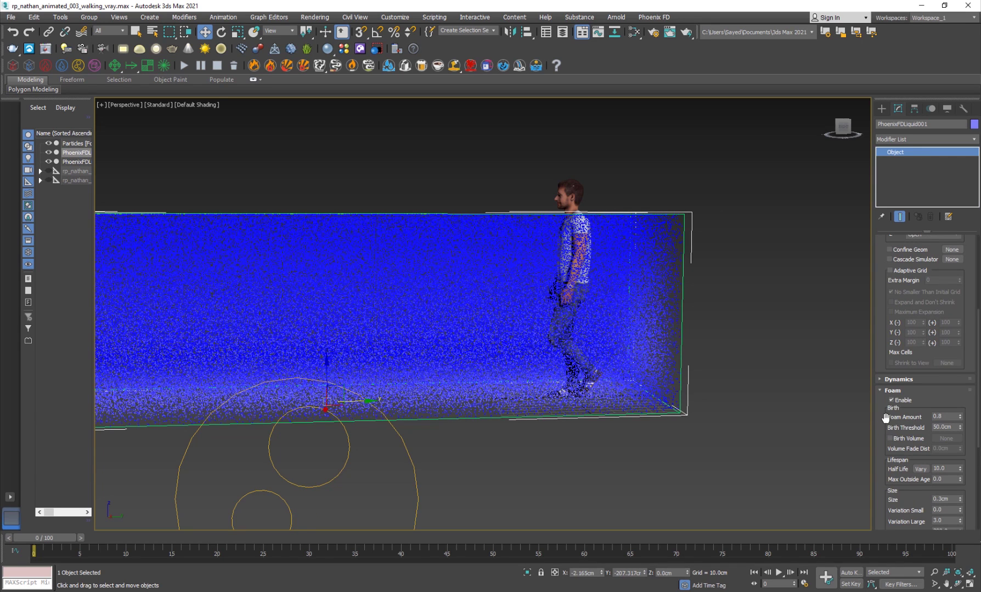
pyautogui.scroll(-4, 885, 418)
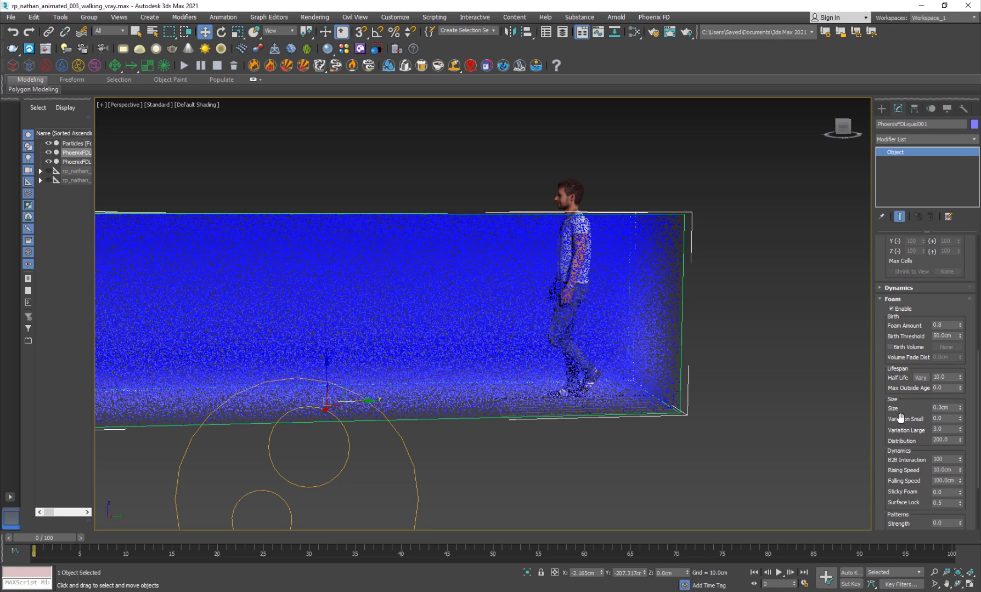
pyautogui.moveTo(900, 418); pyautogui.dragTo(900, 377)
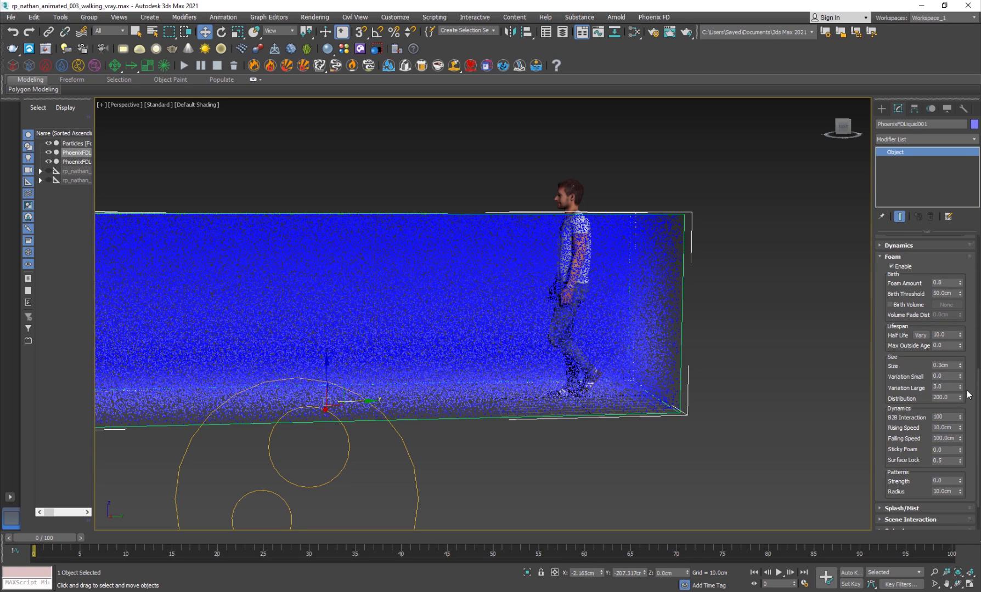
pyautogui.moveTo(960, 377); pyautogui.dragTo(959, 365)
pyautogui.moveTo(898, 451); pyautogui.dragTo(896, 409)
pyautogui.scroll(4, 887, 320)
pyautogui.scroll(5, 890, 363)
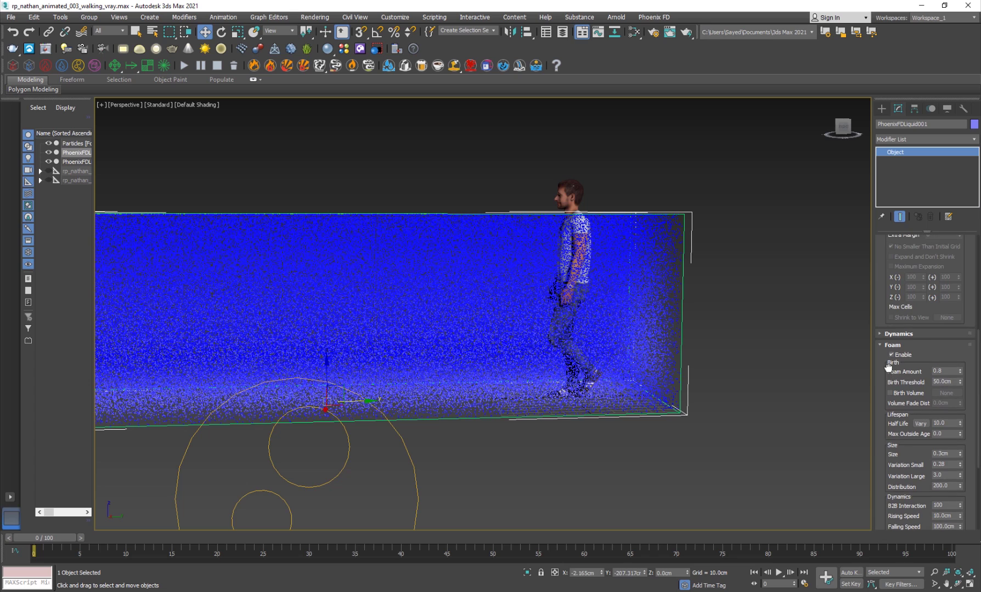
# - Set the foam shader's Size Multiplier to 0.74 and its Size Variation to 0.35
pyautogui.click(411, 461)
pyautogui.scroll(-2, 895, 358)
pyautogui.scroll(5, 894, 336)
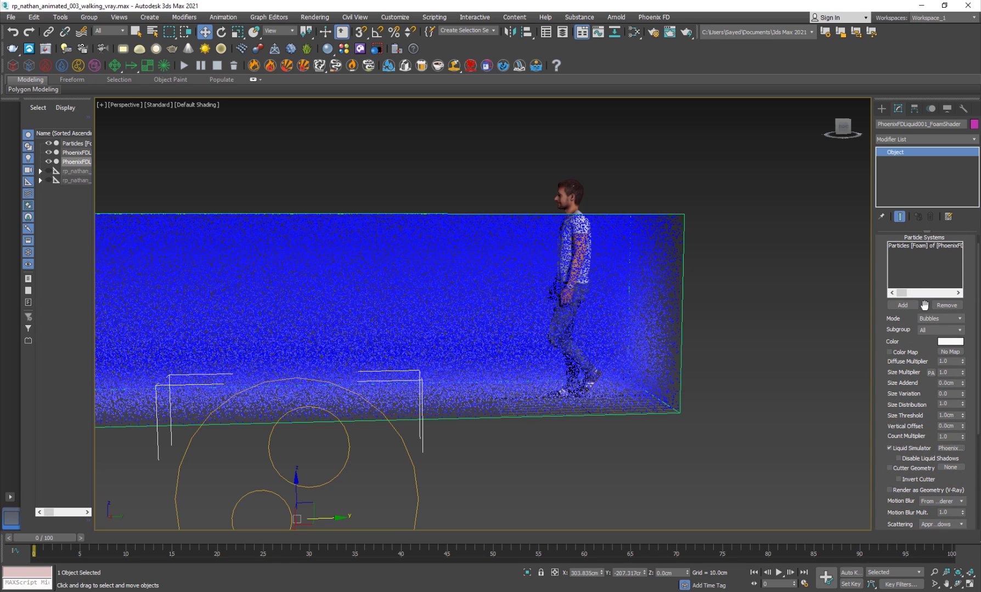
pyautogui.scroll(-1, 904, 407)
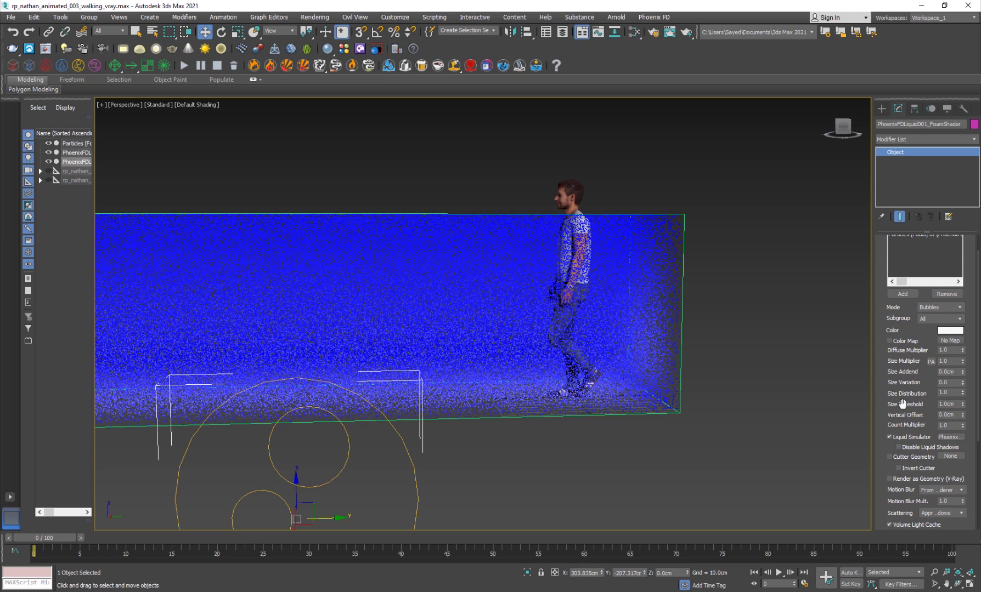
pyautogui.click(963, 363)
pyautogui.moveTo(965, 366); pyautogui.dragTo(965, 369)
pyautogui.moveTo(963, 382)
pyautogui.mouseDown()
pyautogui.moveTo(964, 363)
pyautogui.moveTo(962, 382)
pyautogui.mouseUp()
pyautogui.scroll(-3, 907, 404)
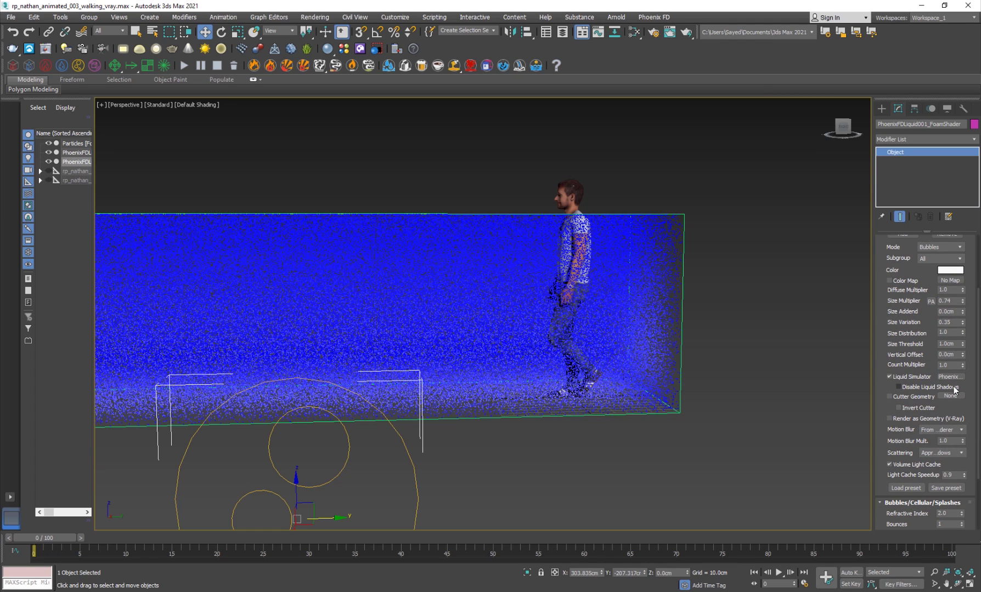
# - Select the liquid simulator and turn on Show Mesh in its Preview settings to inspect the liquid surface
pyautogui.keyDown('alt'); pyautogui.moveTo(548, 488); pyautogui.dragTo(556, 449, button='middle'); pyautogui.keyUp('alt')
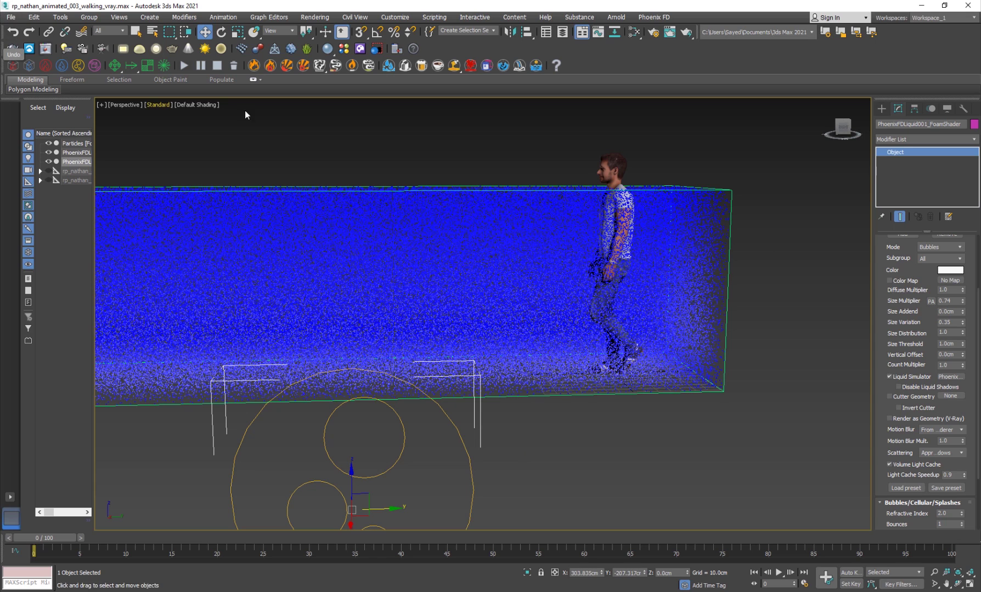
pyautogui.scroll(-3, 887, 429)
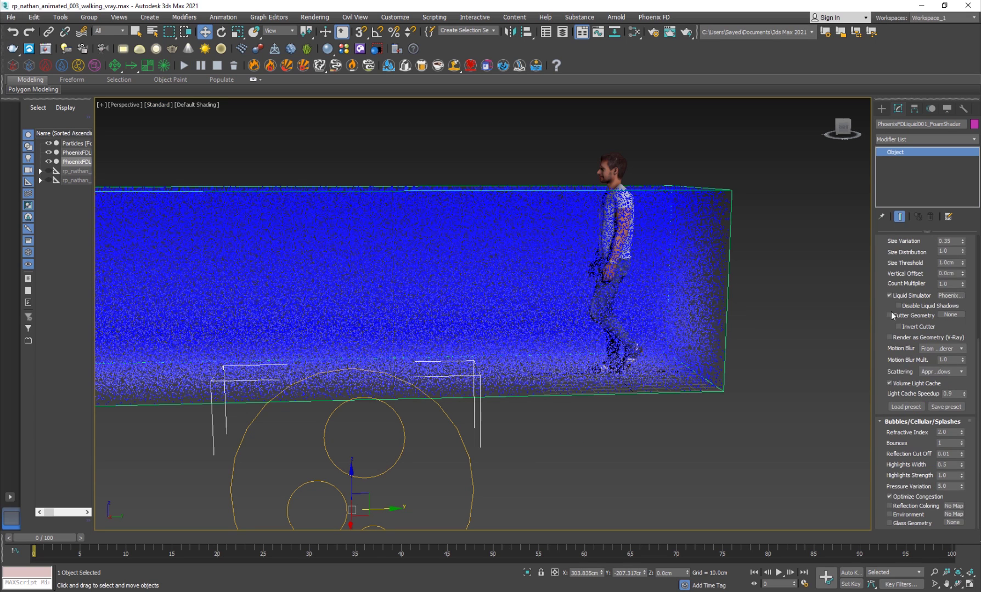
pyautogui.click(656, 473)
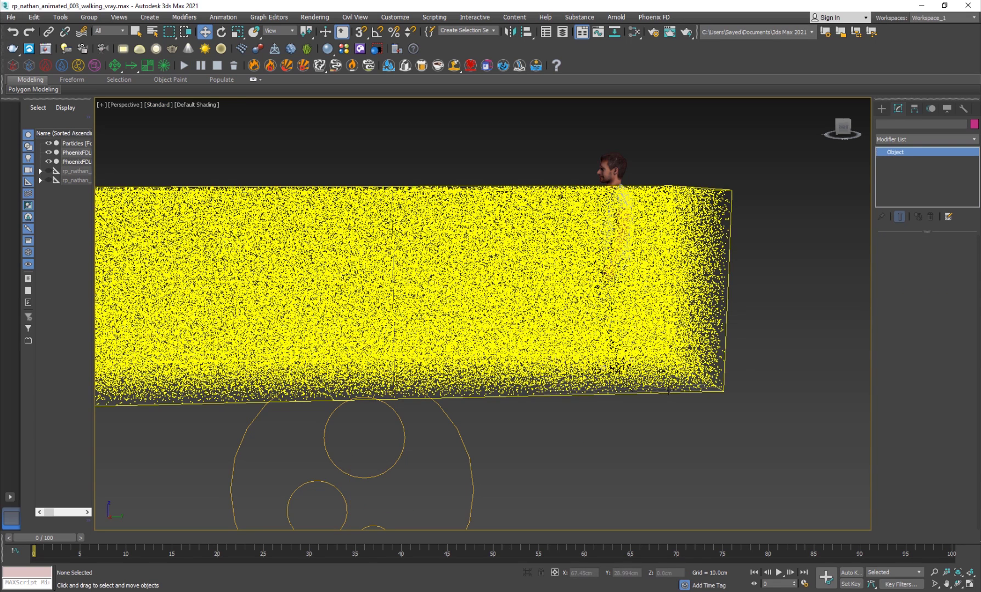
pyautogui.click(744, 379)
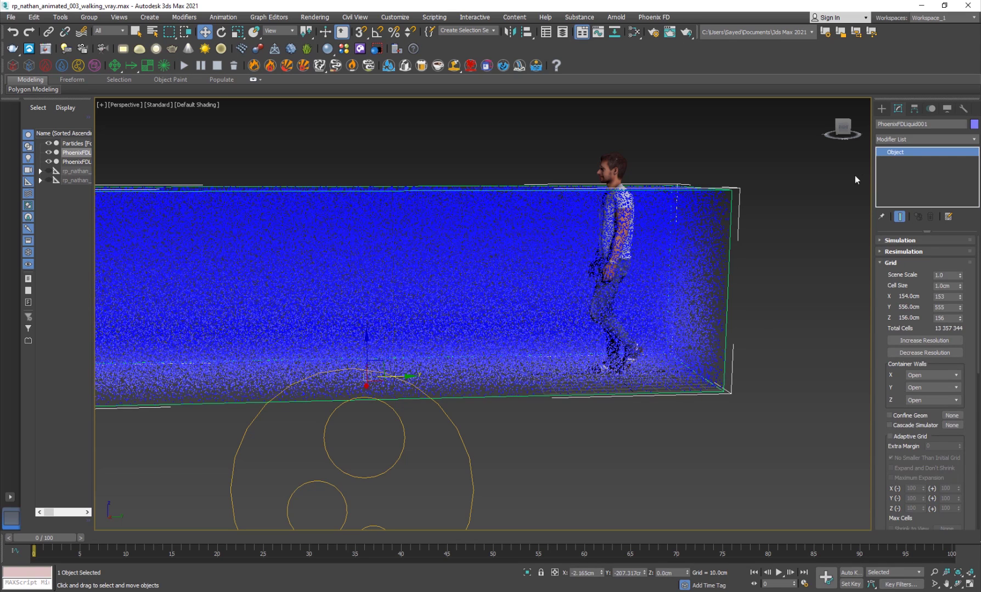
pyautogui.click(888, 262)
pyautogui.click(889, 276)
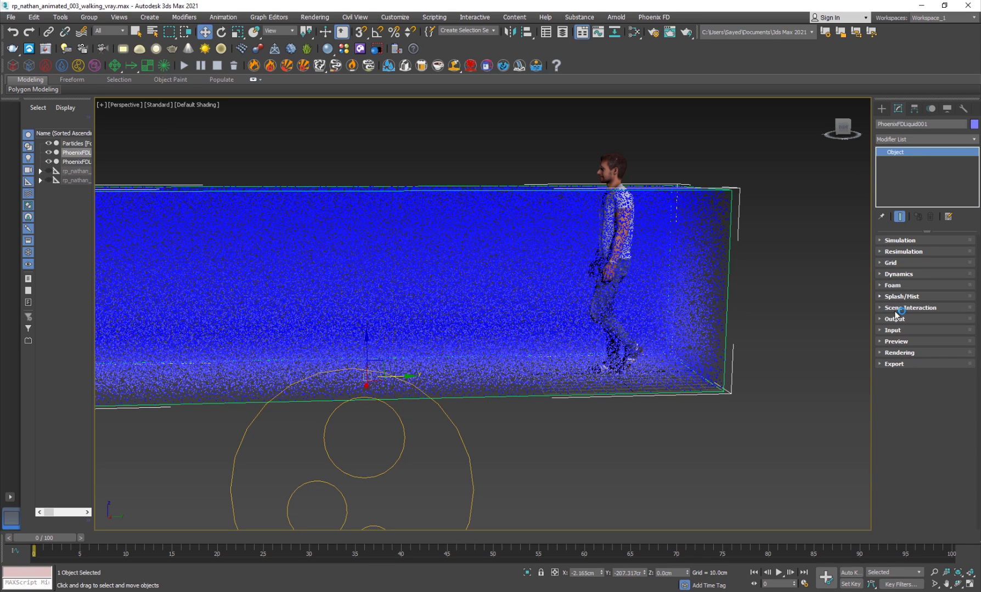
pyautogui.click(895, 341)
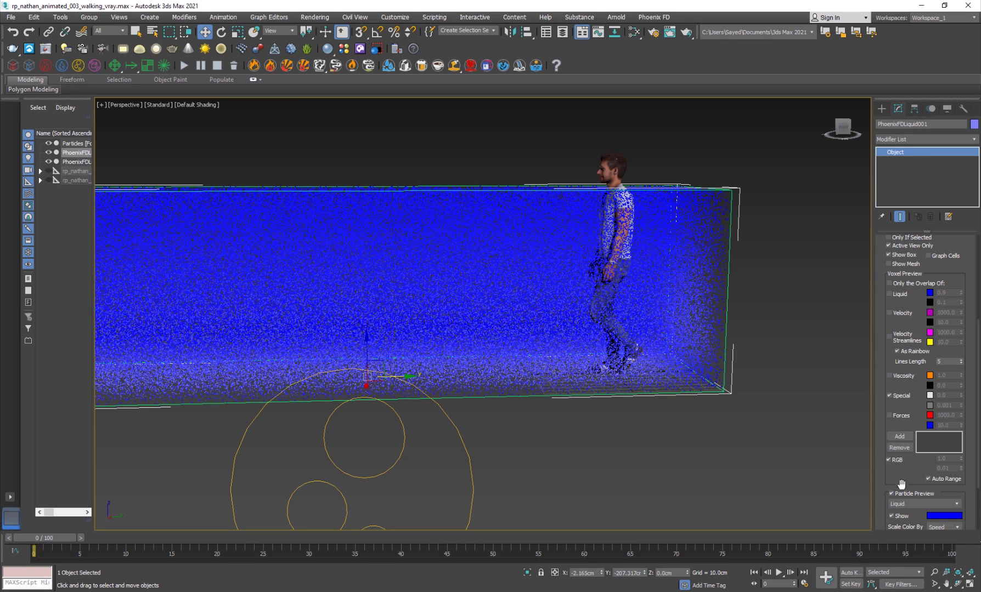
pyautogui.scroll(-3, 895, 466)
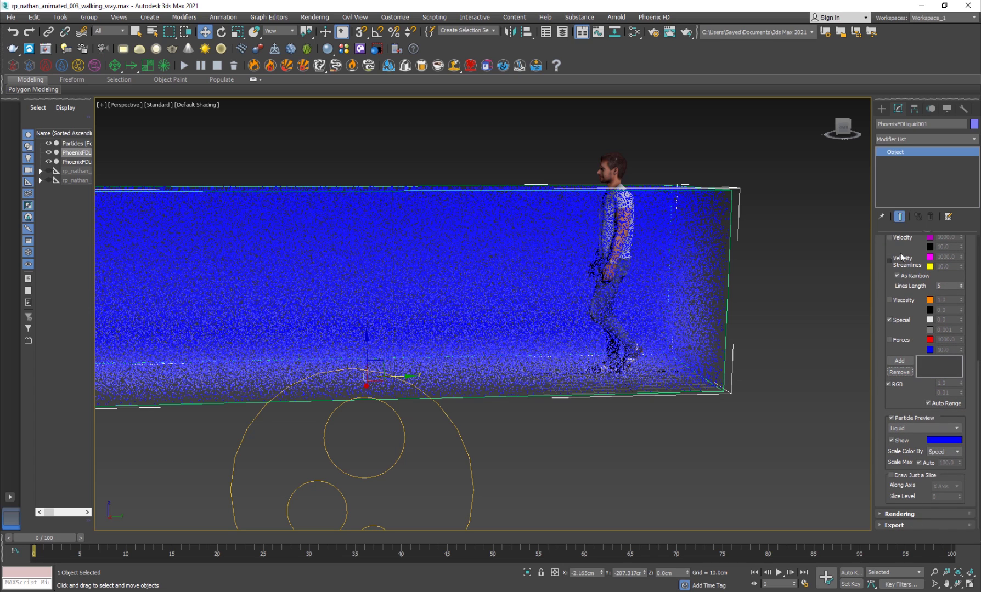
pyautogui.scroll(8, 905, 363)
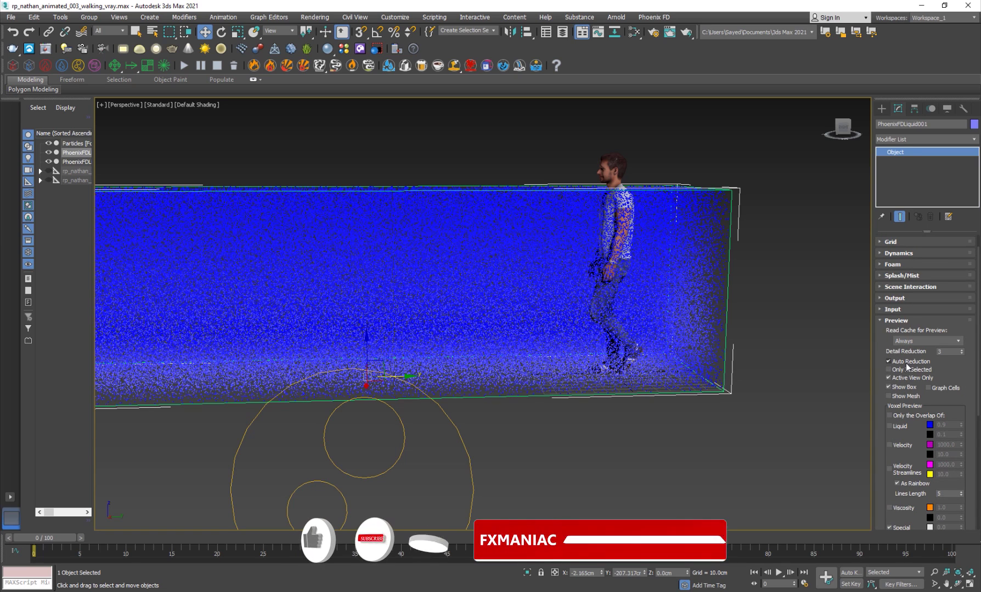
pyautogui.click(902, 396)
pyautogui.keyDown('alt'); pyautogui.moveTo(761, 420); pyautogui.dragTo(477, 203, button='middle'); pyautogui.keyUp('alt')
pyautogui.scroll(-5, 630, 345)
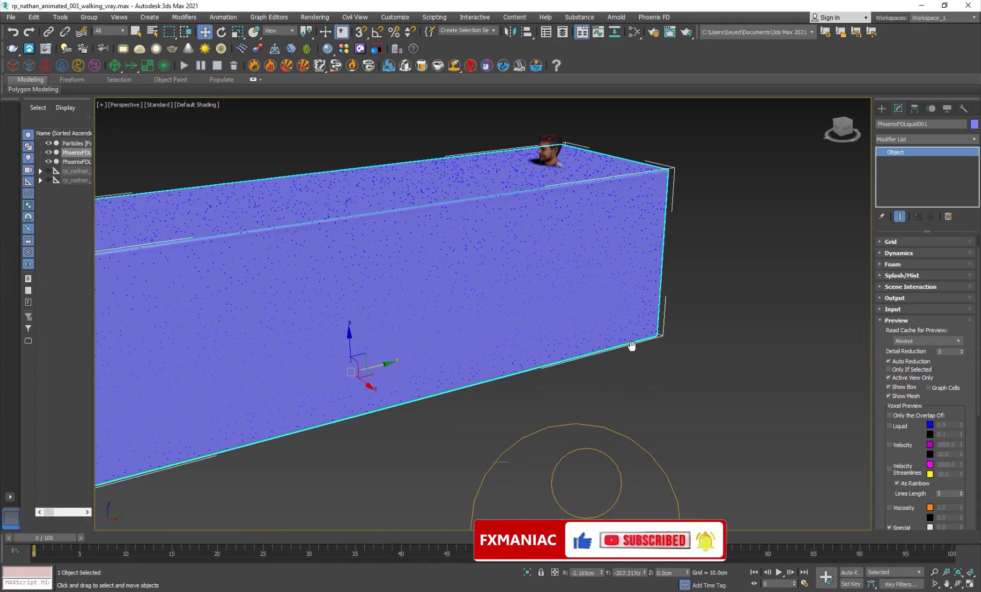
pyautogui.keyDown('alt'); pyautogui.moveTo(565, 385); pyautogui.dragTo(546, 391, button='middle'); pyautogui.keyUp('alt')
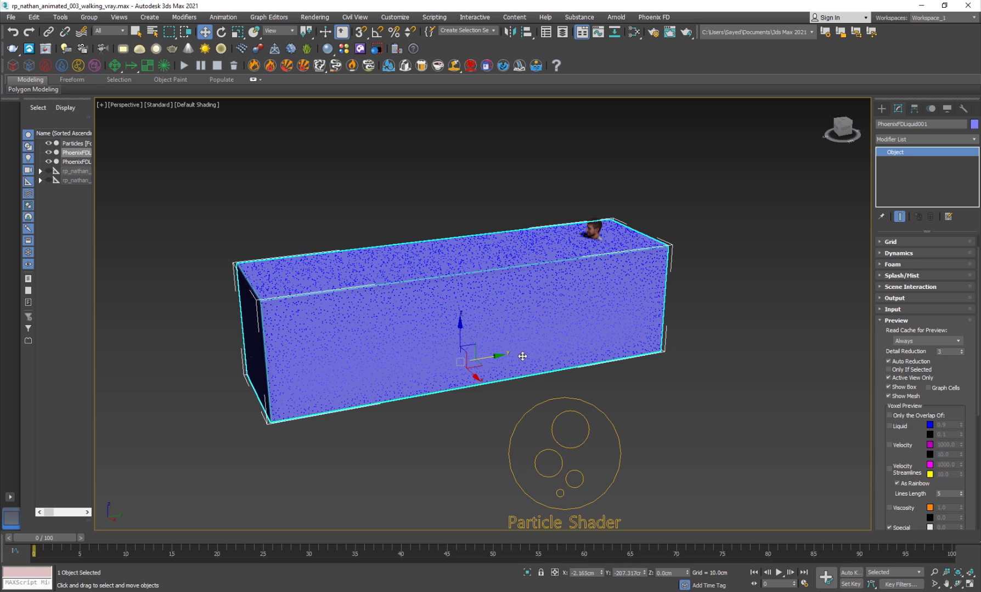
pyautogui.moveTo(546, 405)
pyautogui.keyDown('alt'); pyautogui.mouseDown(button='middle')
pyautogui.moveTo(527, 400)
pyautogui.moveTo(545, 394)
pyautogui.mouseUp(button='middle'); pyautogui.keyUp('alt')
pyautogui.keyDown('alt'); pyautogui.moveTo(604, 421); pyautogui.dragTo(536, 413, button='middle'); pyautogui.keyUp('alt')
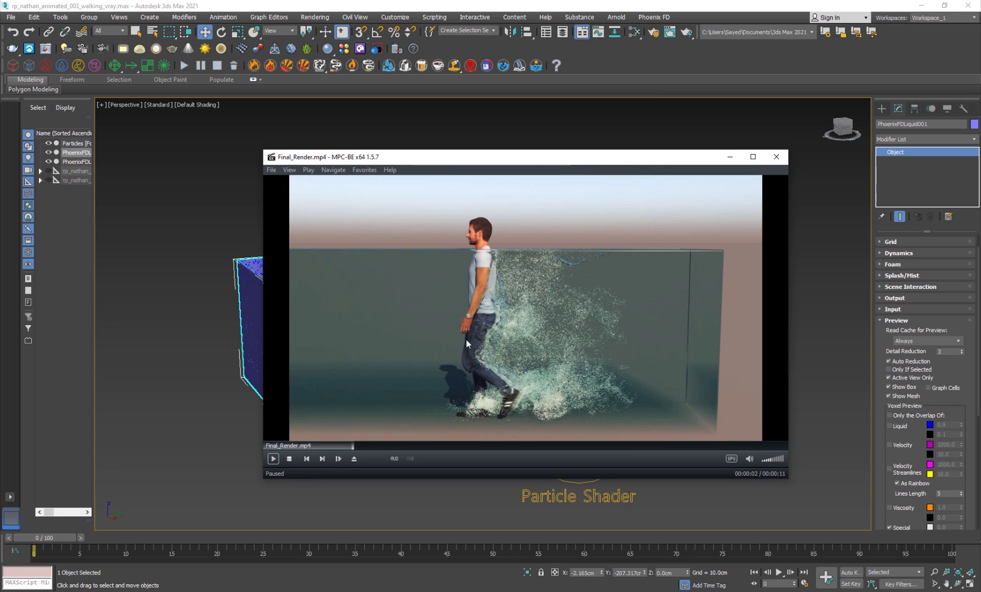
# - Switch to Final_Render.mp4 in the MPC-BE player and examine the water surface and foam around the walking man
pyautogui.scroll(-2, 466, 334)
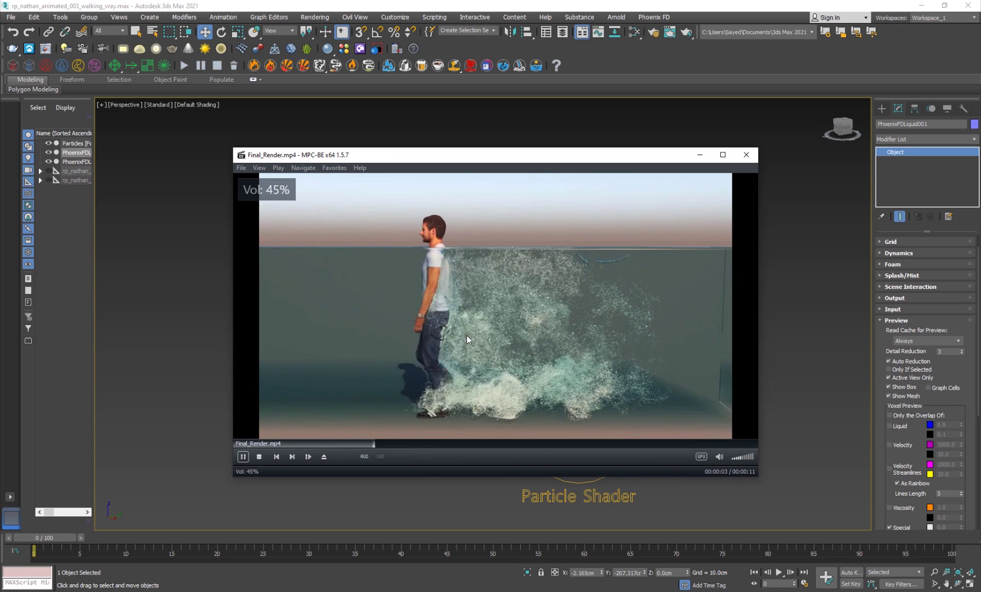
pyautogui.click(370, 359)
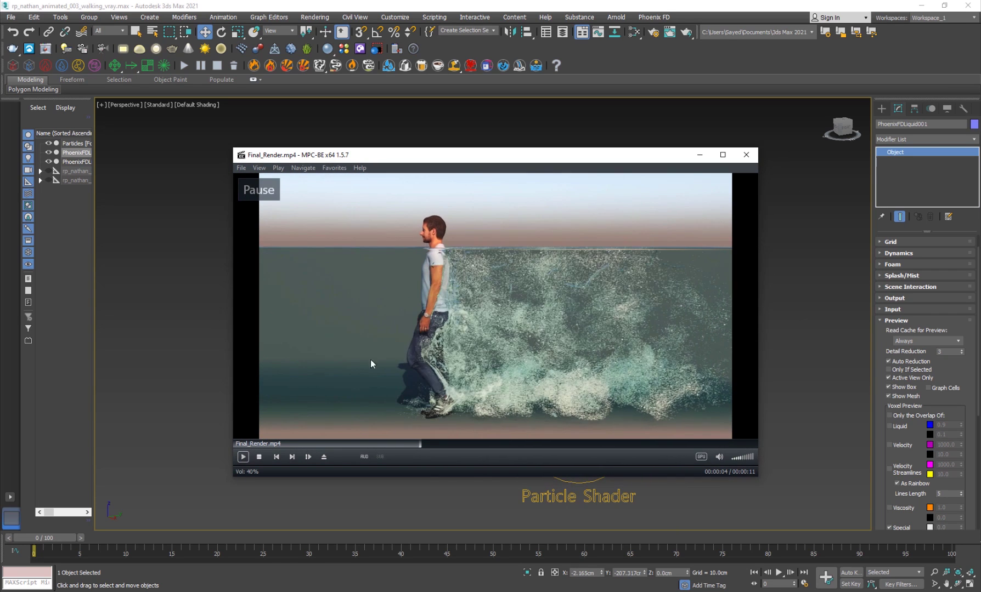
pyautogui.click(309, 444)
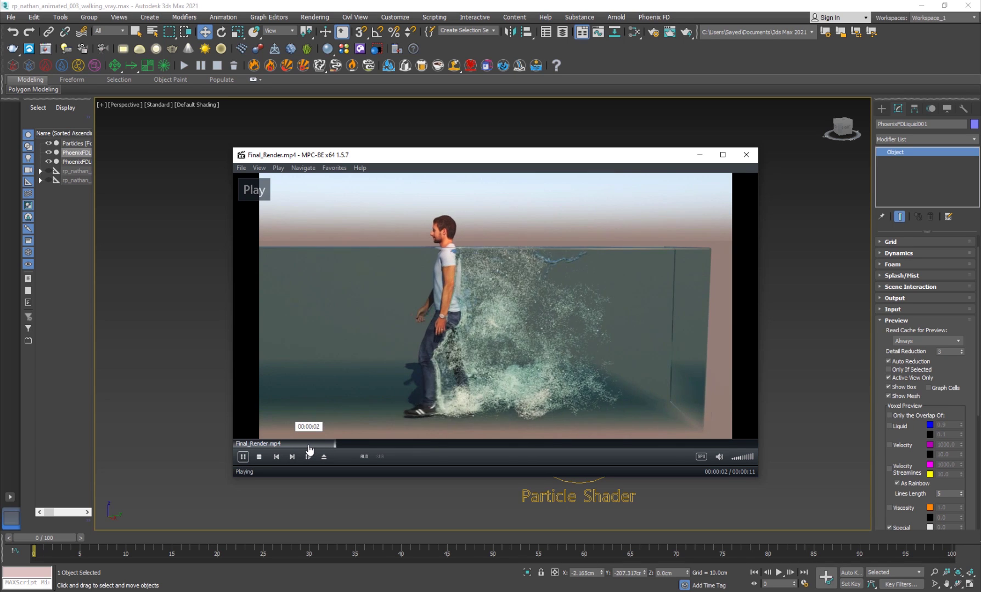
pyautogui.press('space')
pyautogui.click(278, 444)
pyautogui.click(608, 236)
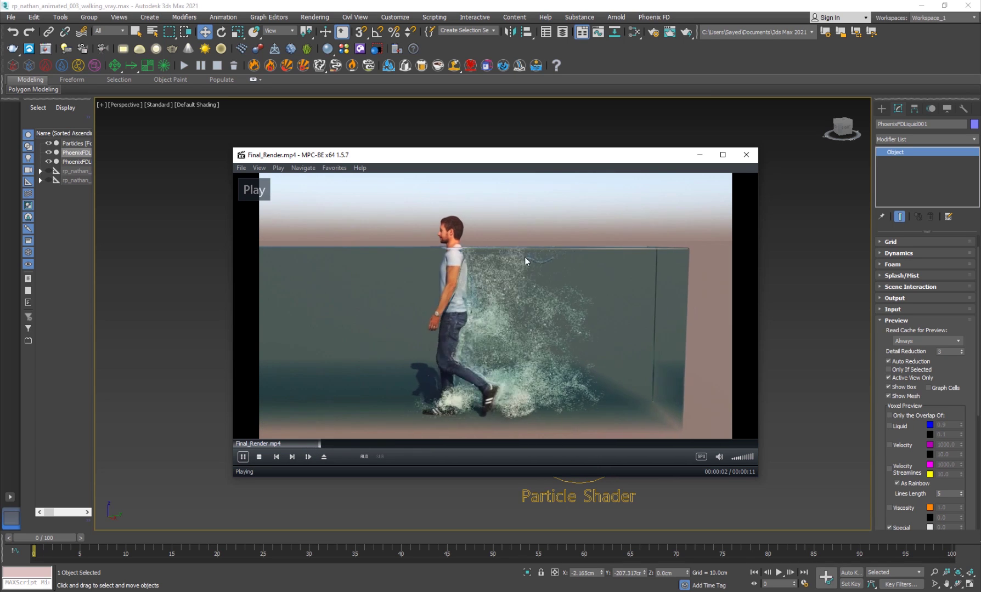
pyautogui.click(614, 257)
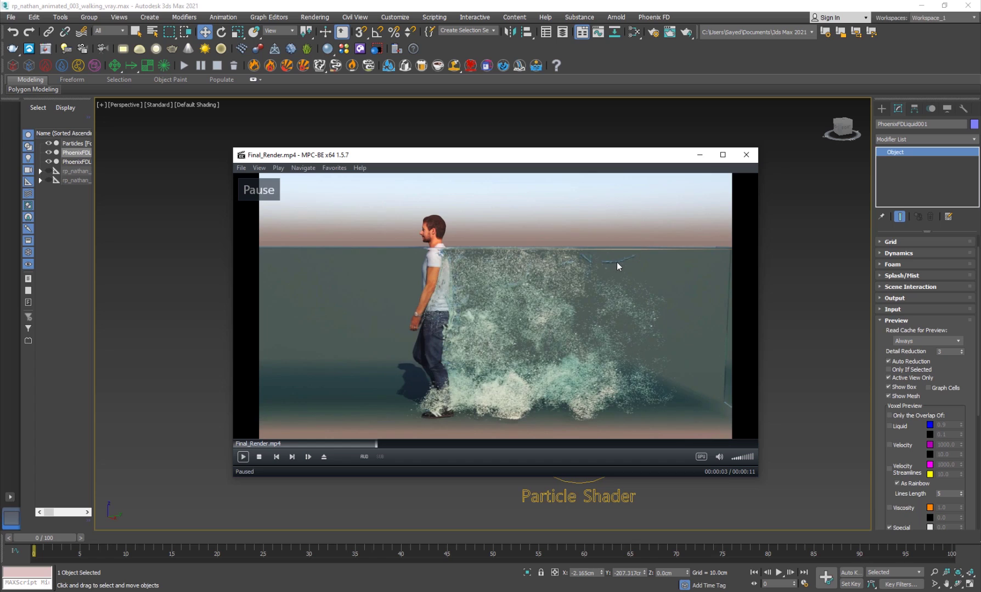
pyautogui.click(603, 265)
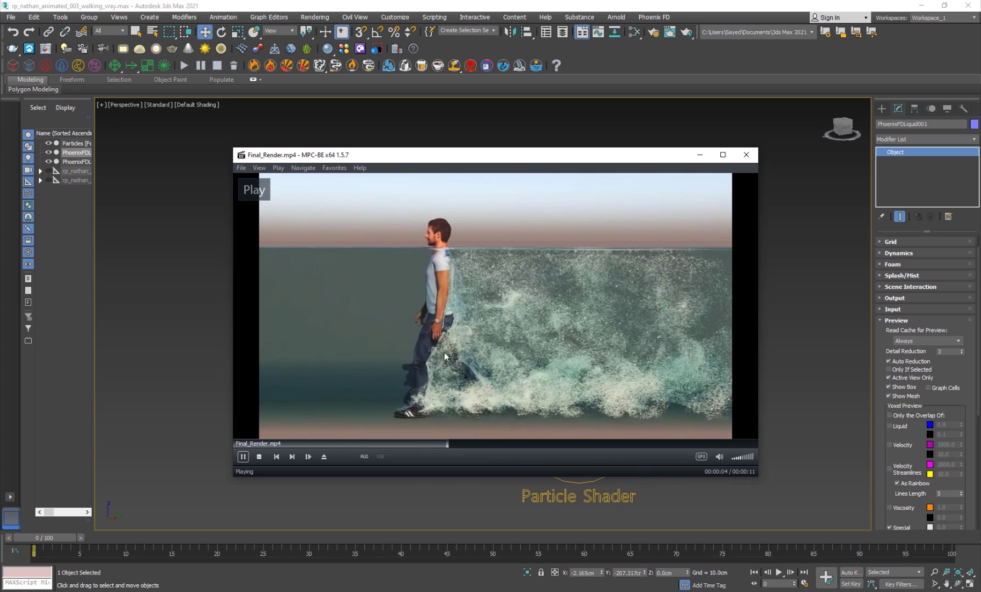
pyautogui.press('space')
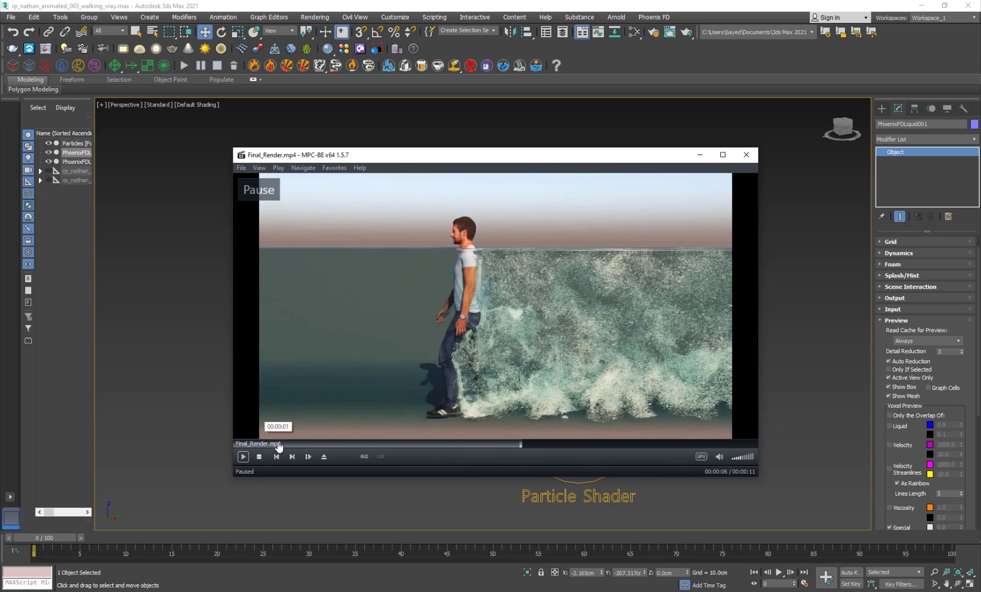
# - Replay Final_Render.mp4 from about the one-second mark, pausing around three and four seconds to study the foam trail behind the man
pyautogui.click(279, 445)
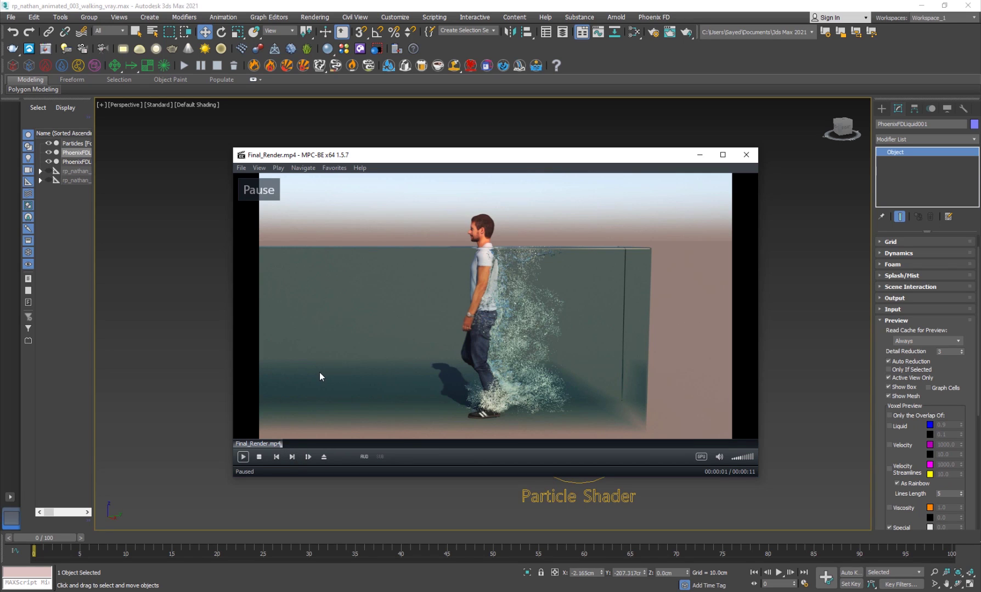
pyautogui.moveTo(439, 329); pyautogui.dragTo(462, 326)
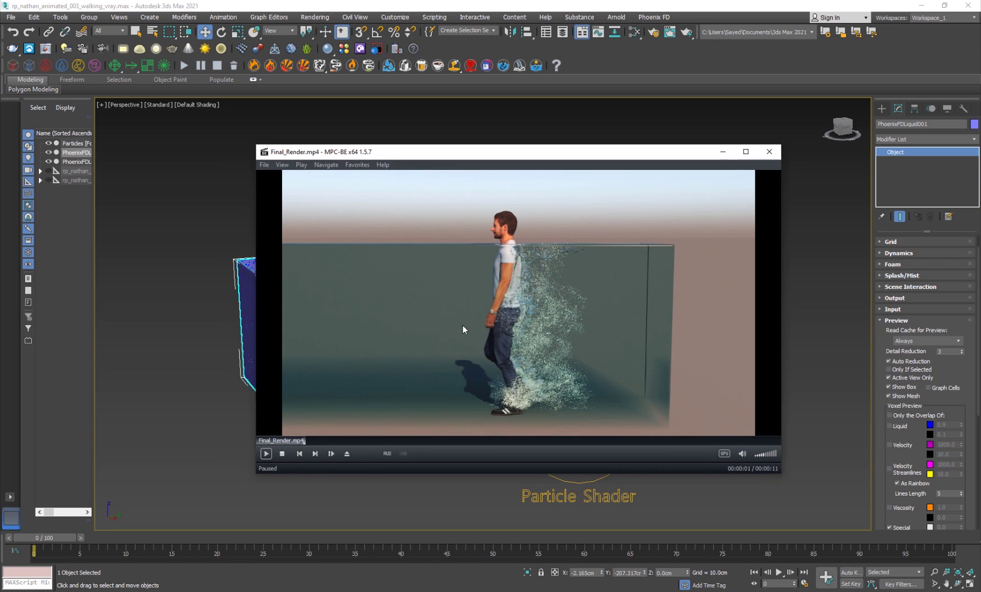
pyautogui.click(461, 326)
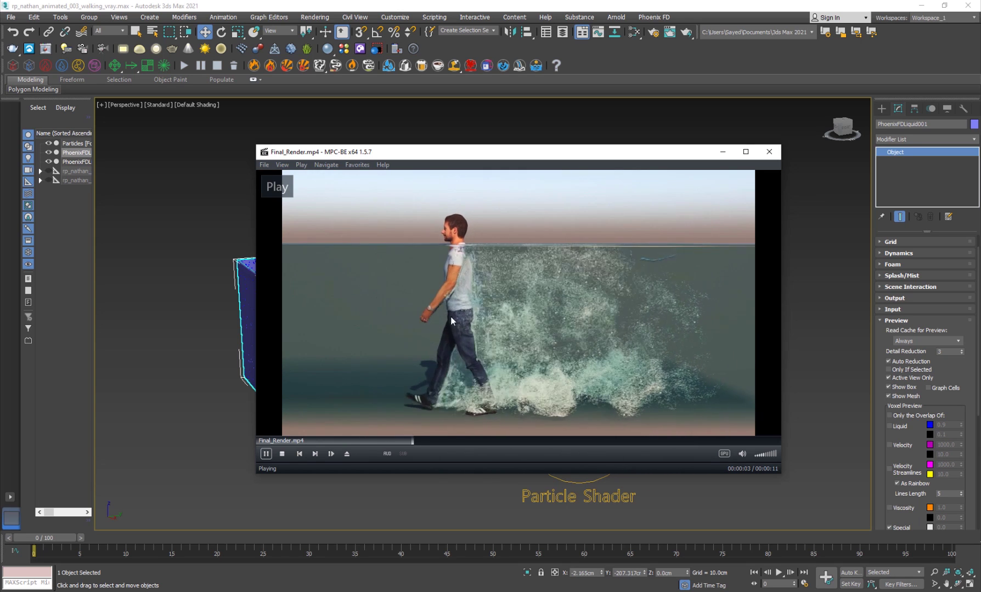
pyautogui.click(446, 310)
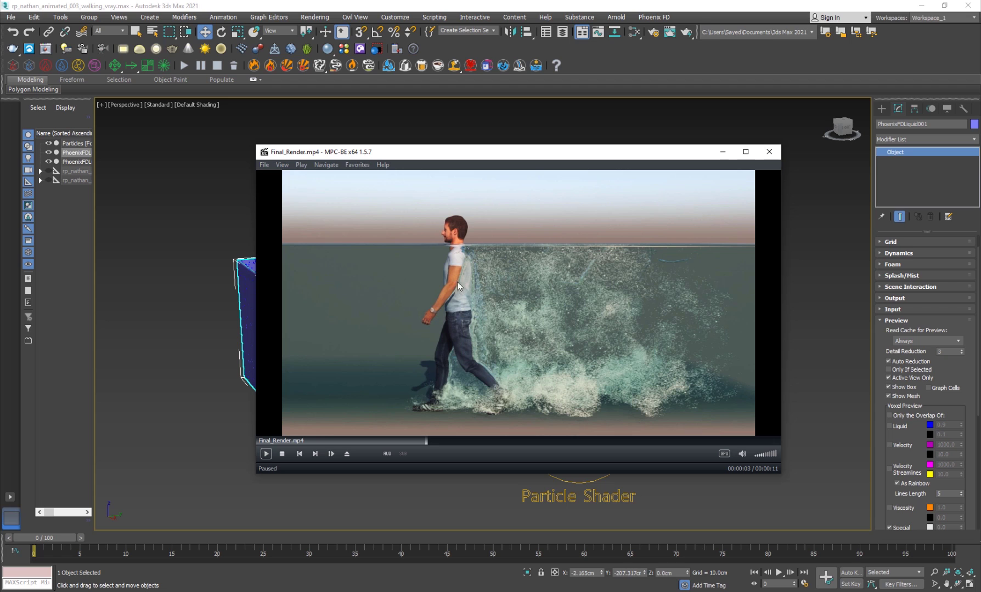
pyautogui.click(463, 296)
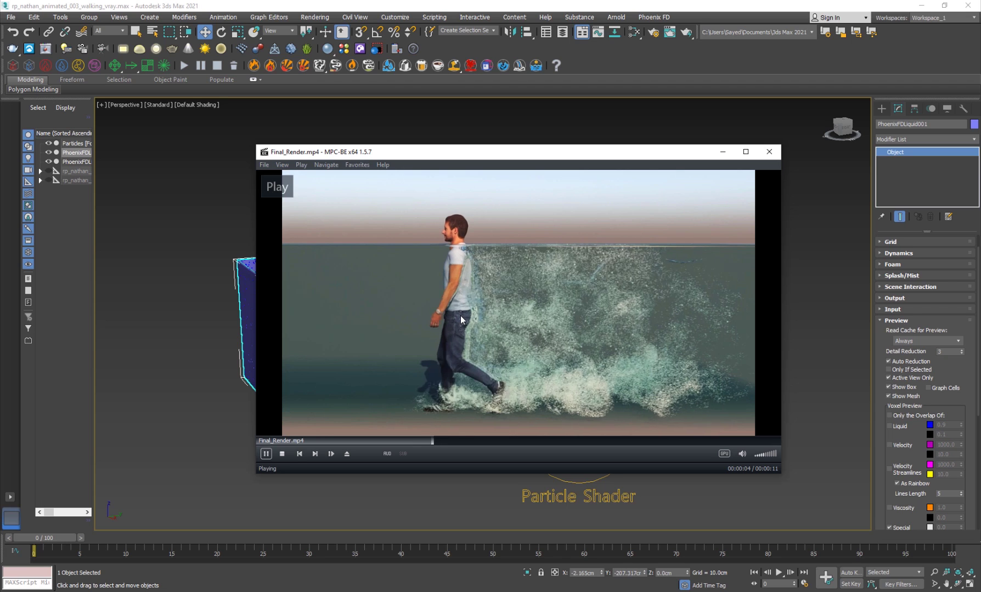
pyautogui.click(460, 319)
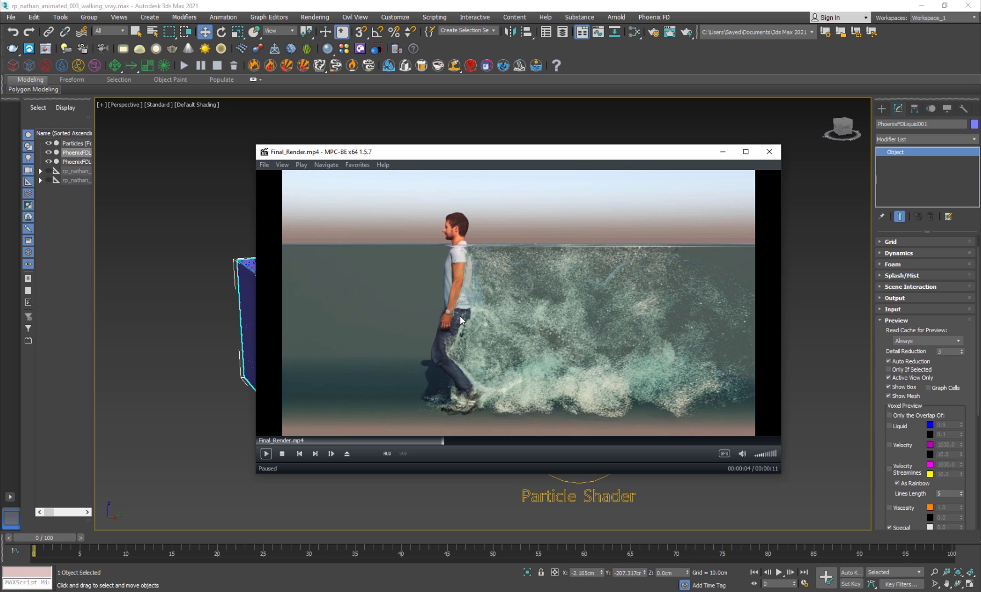
pyautogui.click(496, 330)
# - Rewind the render video to about one second, review the foam wake once more, and minimise the player to return to 3ds Max
pyautogui.click(352, 433)
pyautogui.click(325, 441)
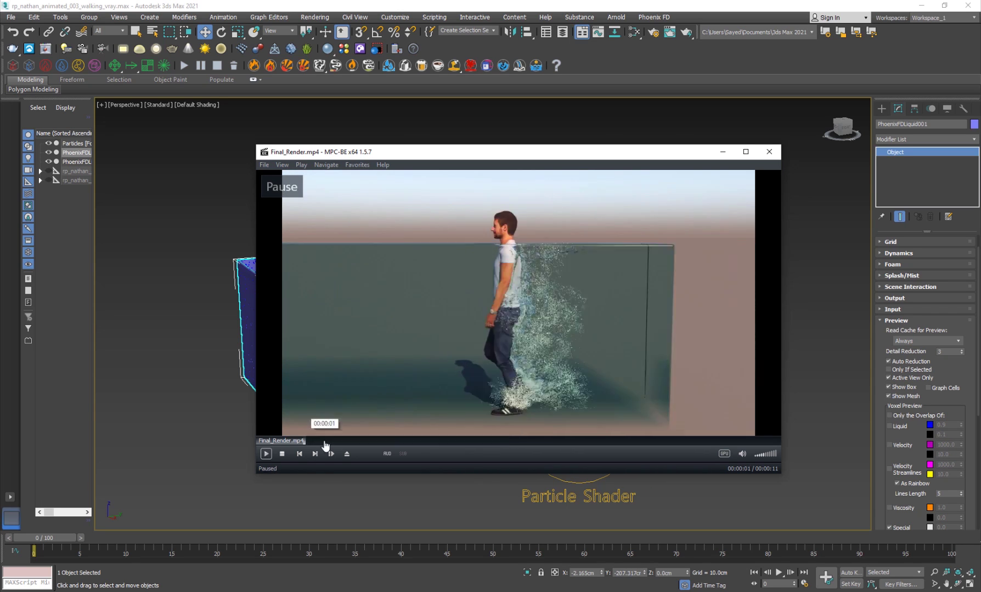
pyautogui.click(400, 418)
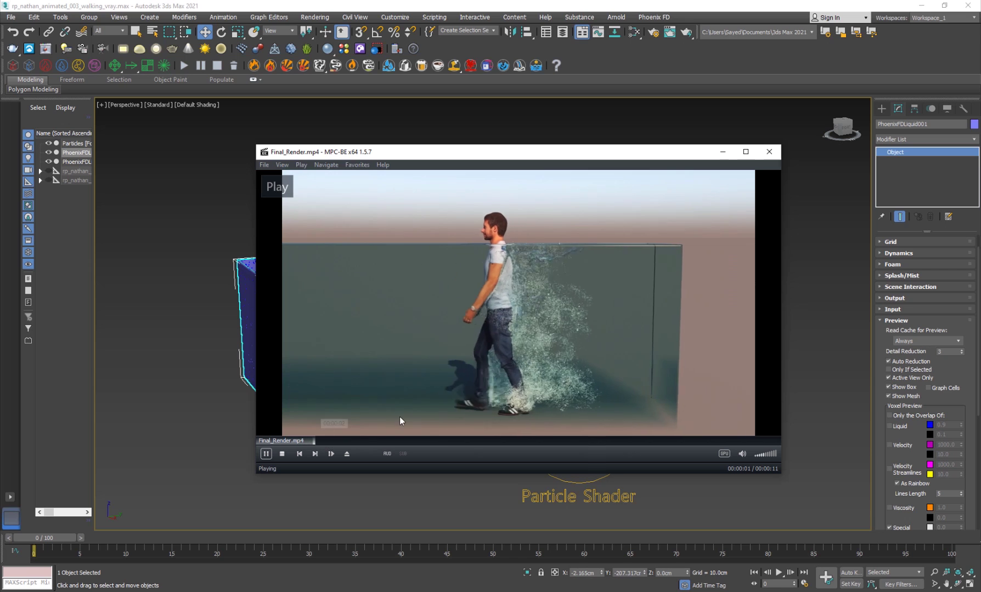
pyautogui.click(454, 341)
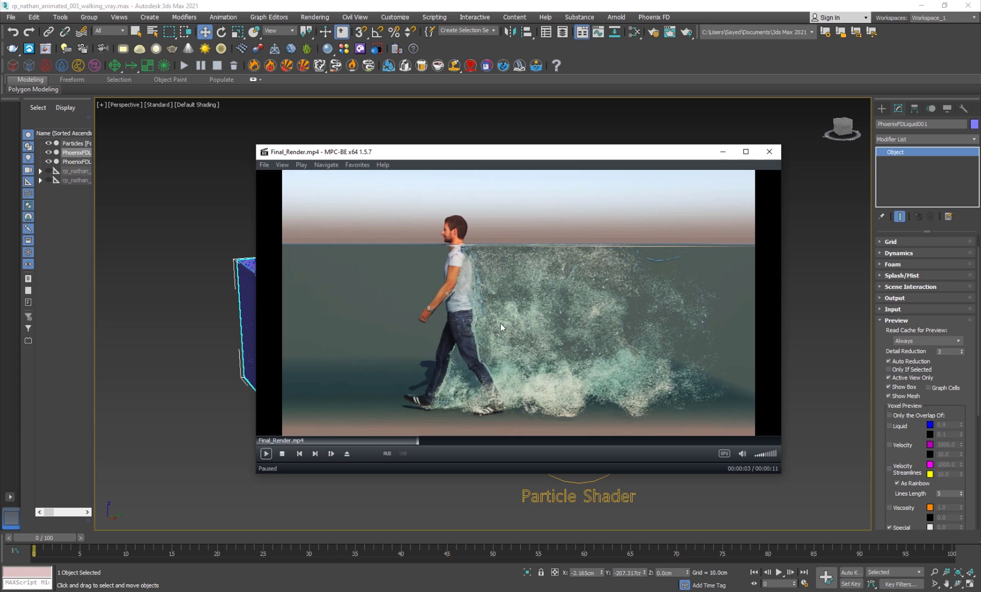
pyautogui.moveTo(485, 297); pyautogui.dragTo(519, 277)
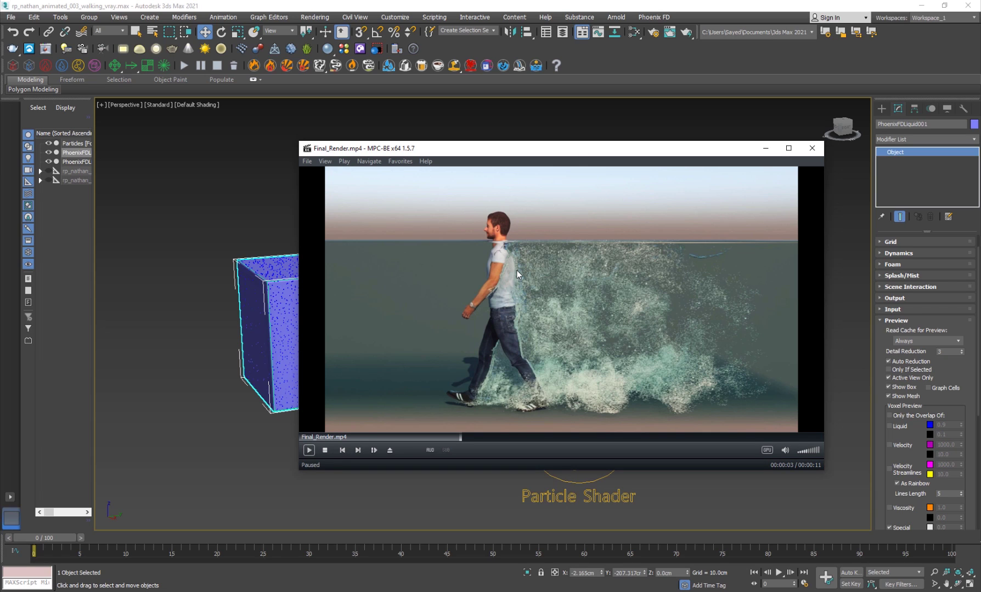
pyautogui.click(550, 289)
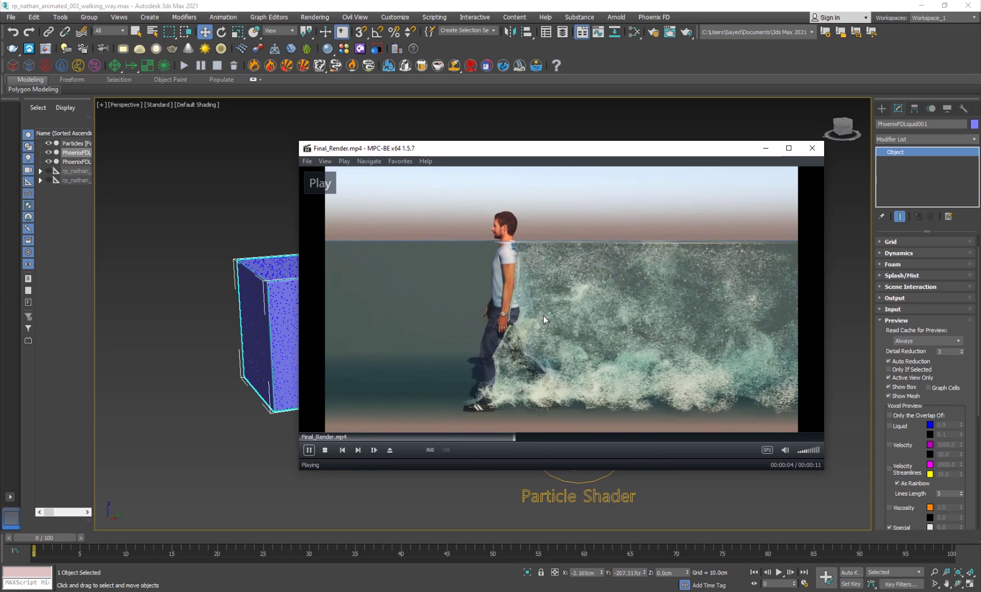
pyautogui.click(713, 198)
pyautogui.click(765, 148)
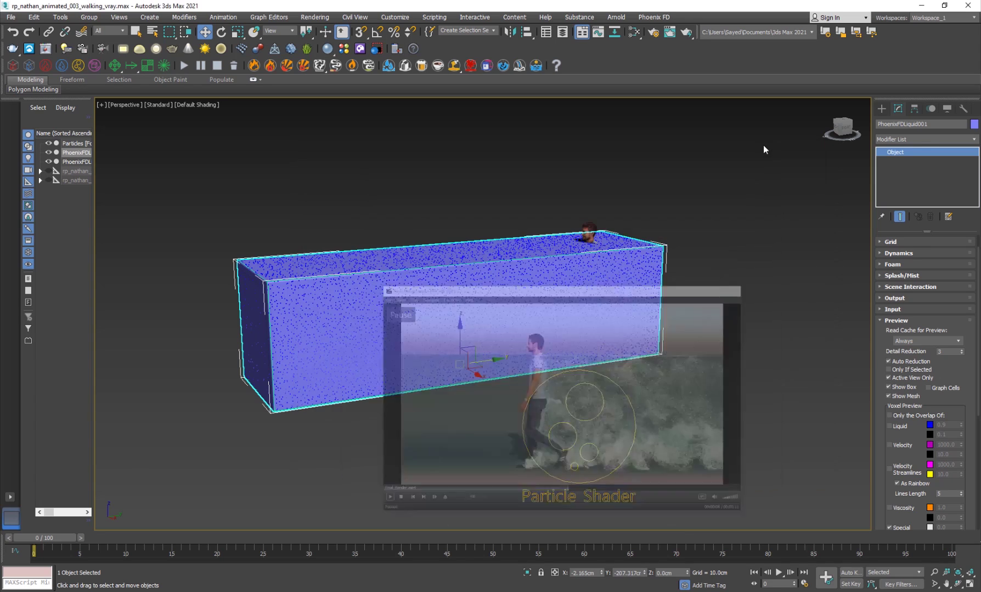
# - Deselect the liquid simulator and check the assigned renderer in Render Setup, closing the dialog without changes
pyautogui.keyDown('alt'); pyautogui.moveTo(457, 407); pyautogui.dragTo(671, 344, button='middle'); pyautogui.keyUp('alt')
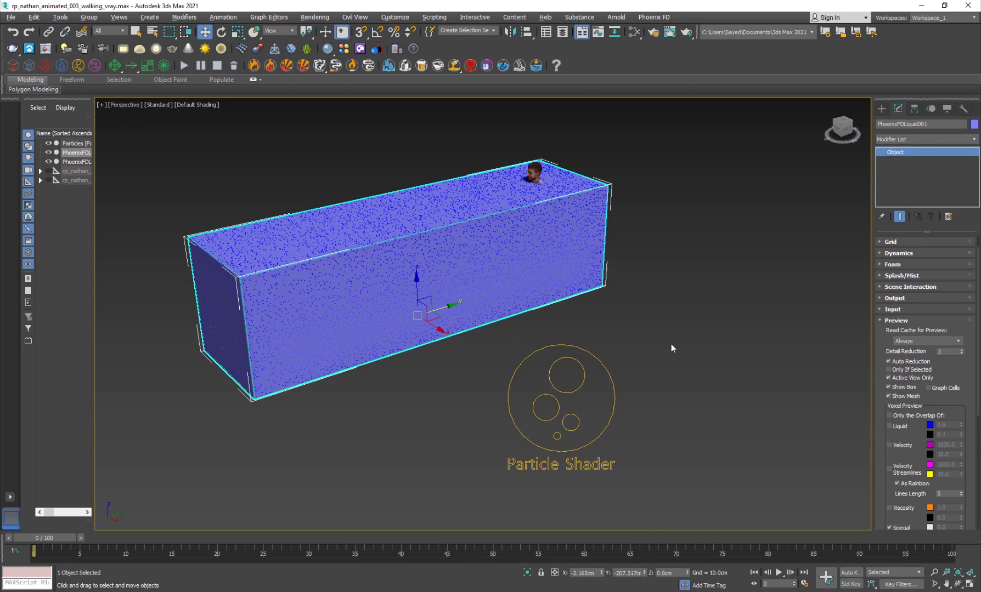
pyautogui.click(672, 344)
pyautogui.scroll(-5, 591, 335)
pyautogui.keyDown('alt'); pyautogui.moveTo(590, 334); pyautogui.dragTo(543, 326, button='middle'); pyautogui.keyUp('alt')
pyautogui.scroll(4, 543, 327)
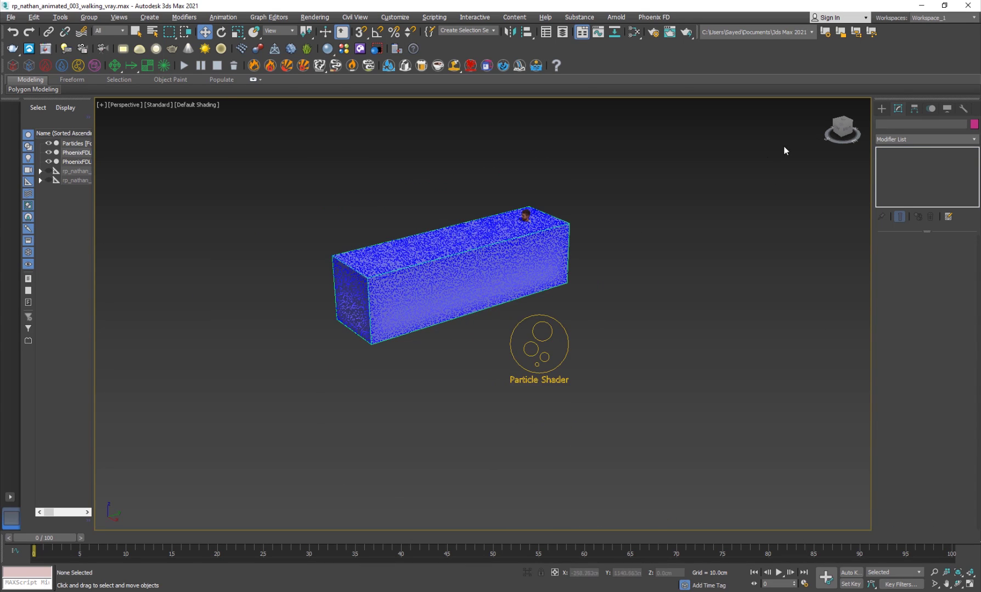
pyautogui.click(881, 110)
pyautogui.click(314, 17)
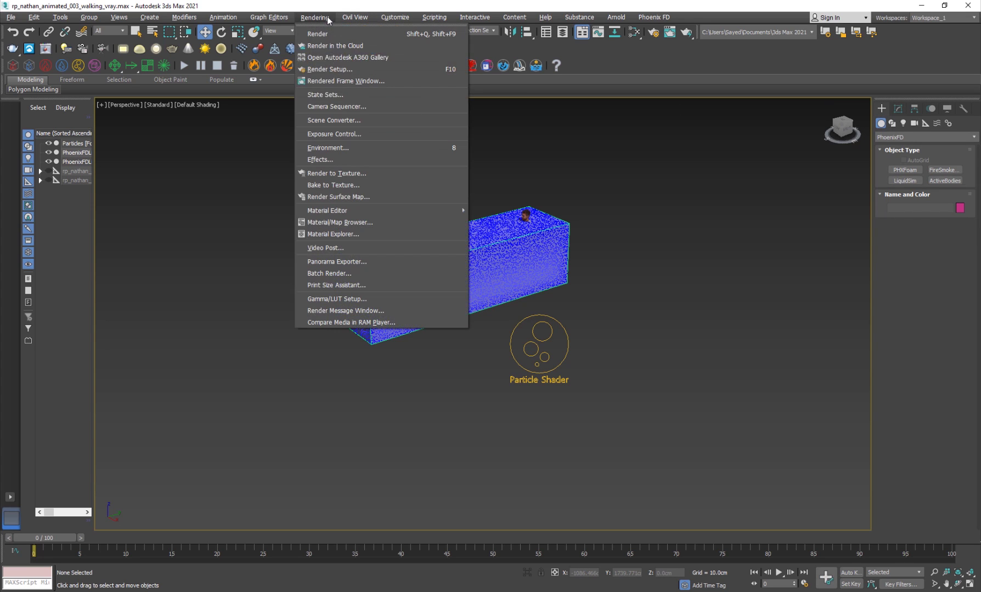
pyautogui.click(355, 81)
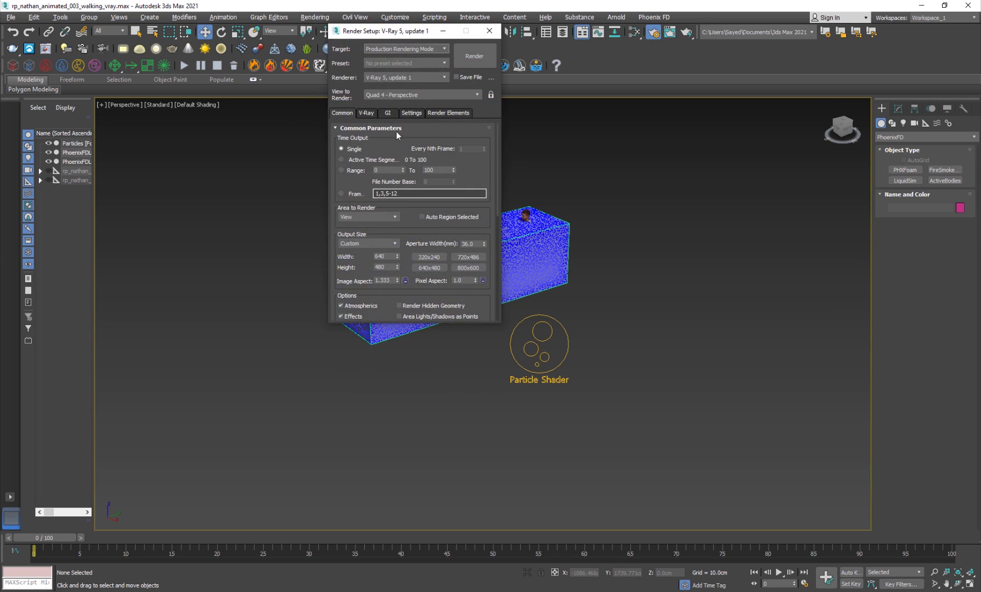
pyautogui.click(489, 31)
# - Create a V-Ray infinite plane (VRayPlane) on the ground beside the liquid simulation box
pyautogui.click(907, 137)
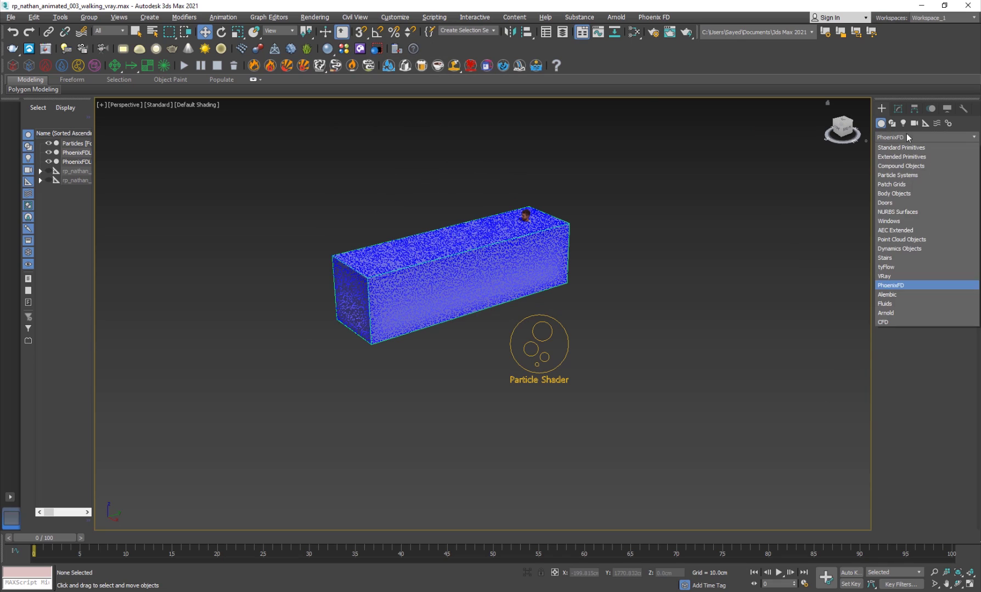
pyautogui.click(890, 277)
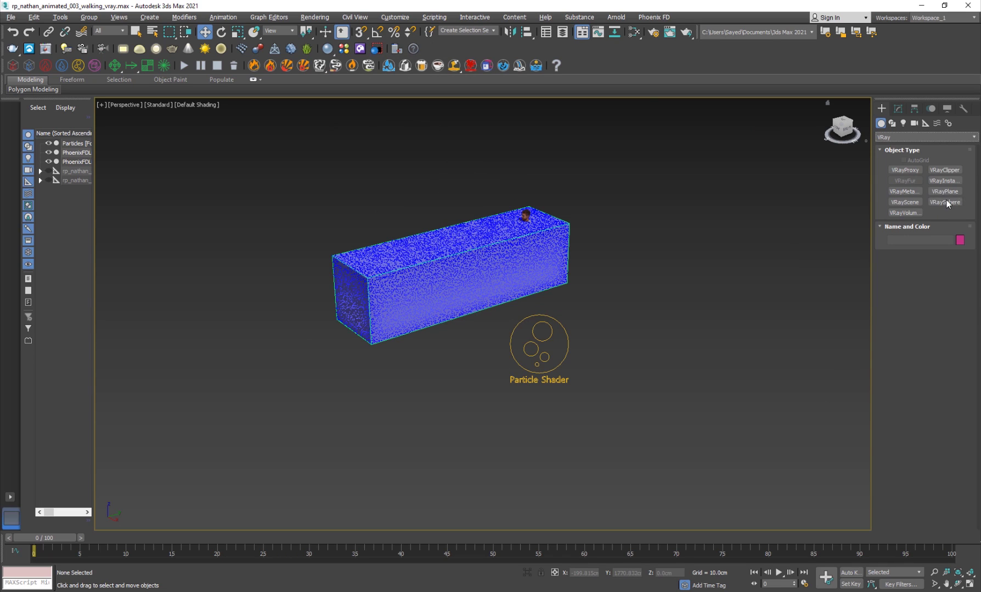
pyautogui.click(945, 191)
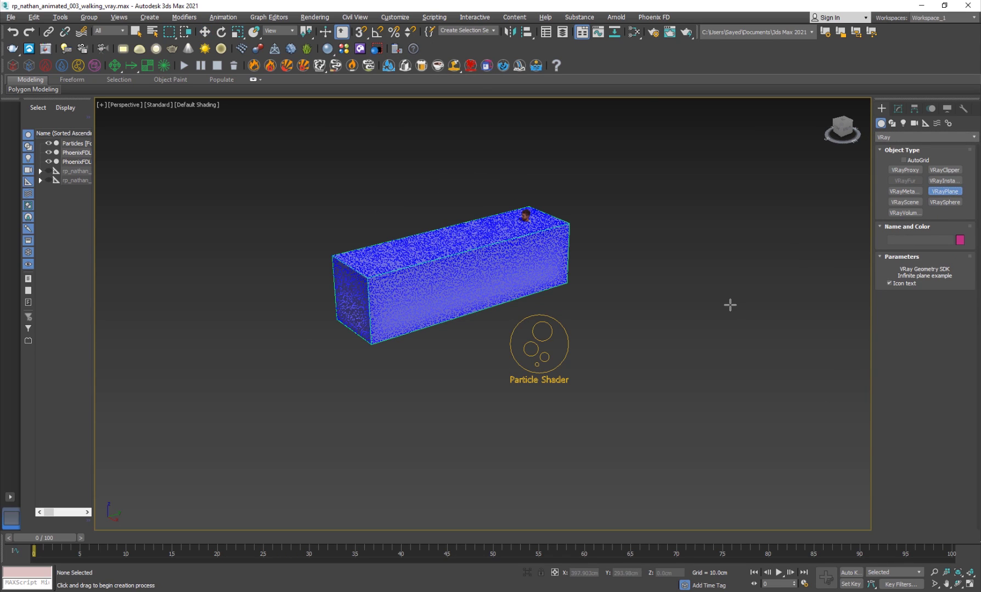
pyautogui.click(713, 319)
pyautogui.press('w')
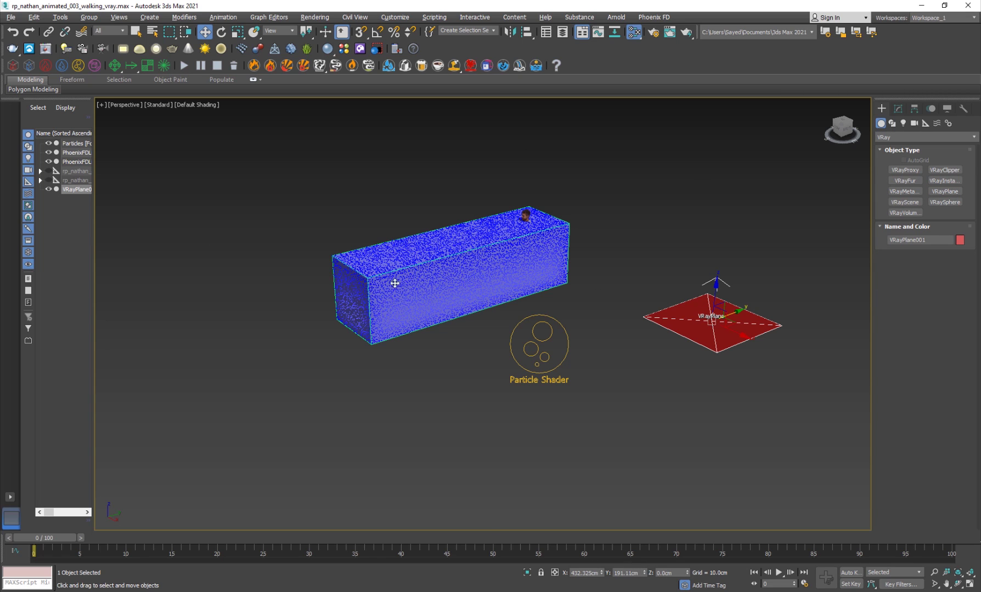
# - Create a Standard (Legacy) material with a mid-grey ambient and diffuse colour, close the Slate Material Editor and deselect the plane
pyautogui.press('m')
pyautogui.moveTo(76, 323); pyautogui.dragTo(138, 290)
pyautogui.doubleClick(167, 290)
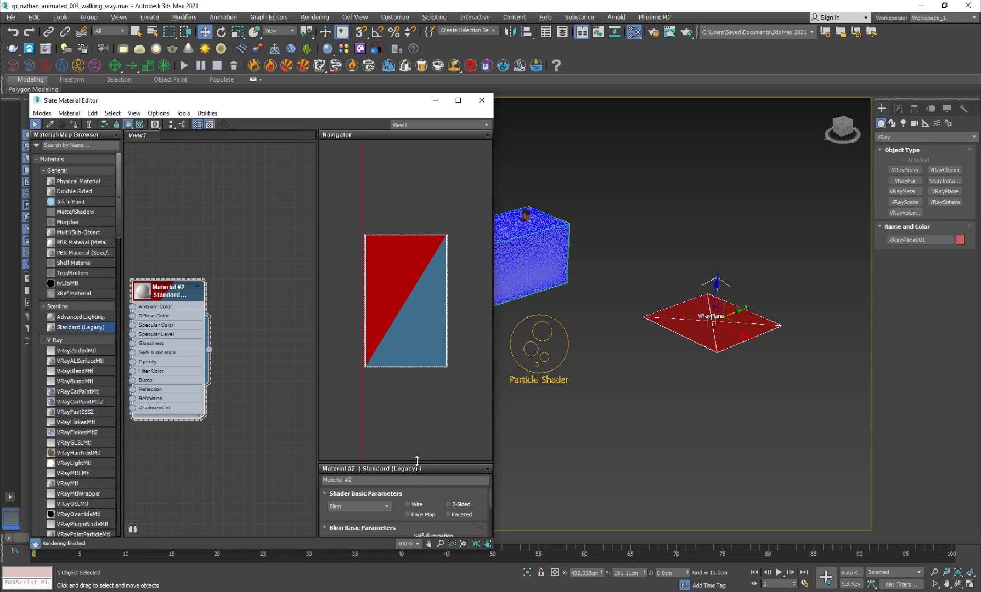
pyautogui.moveTo(418, 465); pyautogui.dragTo(417, 195)
pyautogui.click(374, 275)
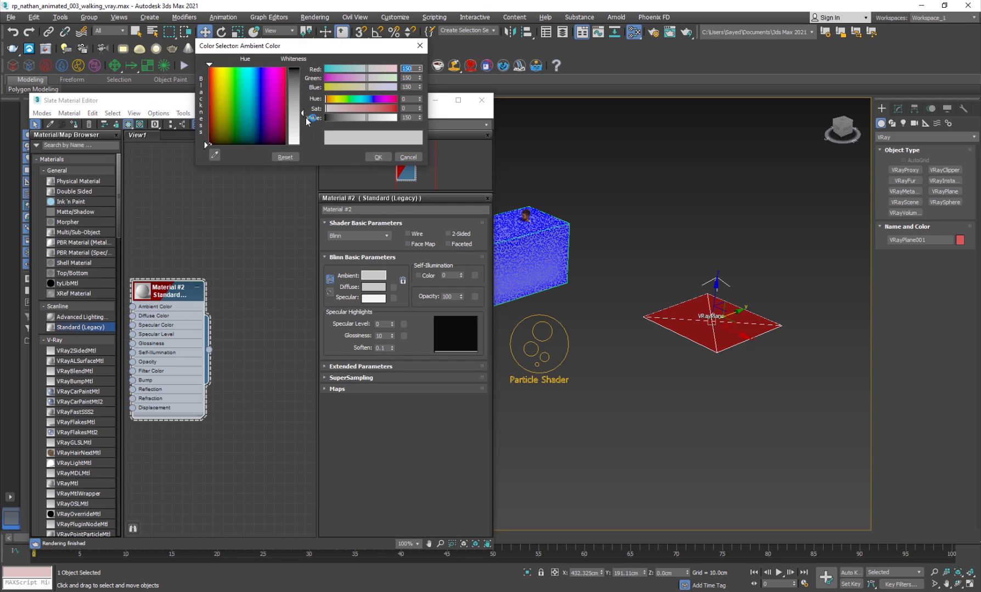
pyautogui.click(378, 157)
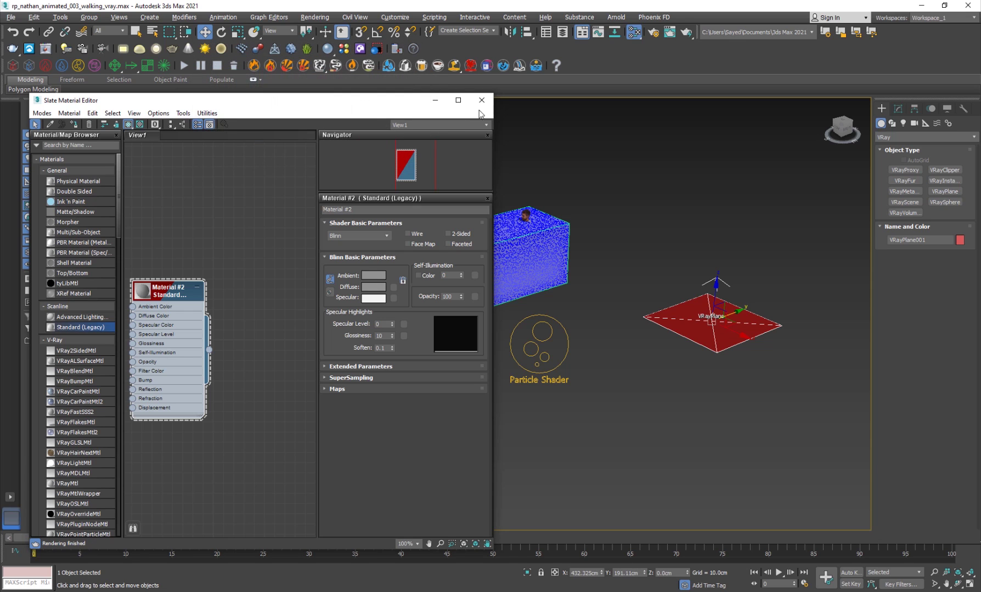
pyautogui.click(481, 101)
pyautogui.click(510, 309)
# - Create a VRaySun with its target near the particle shader and accept adding a VRaySky environment map
pyautogui.click(903, 123)
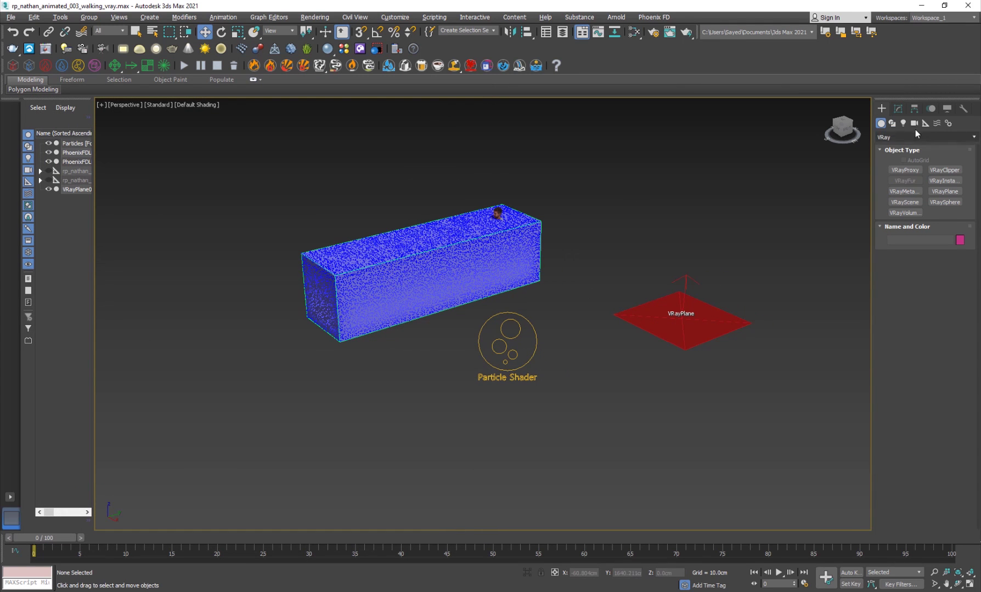
pyautogui.click(911, 137)
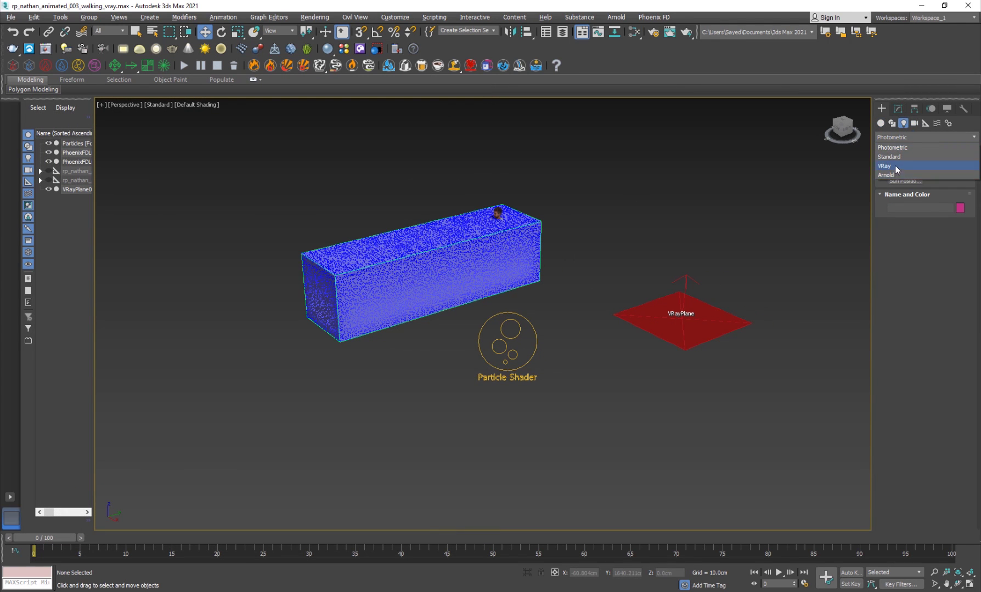
pyautogui.click(897, 169)
pyautogui.click(944, 181)
pyautogui.scroll(-2, 509, 313)
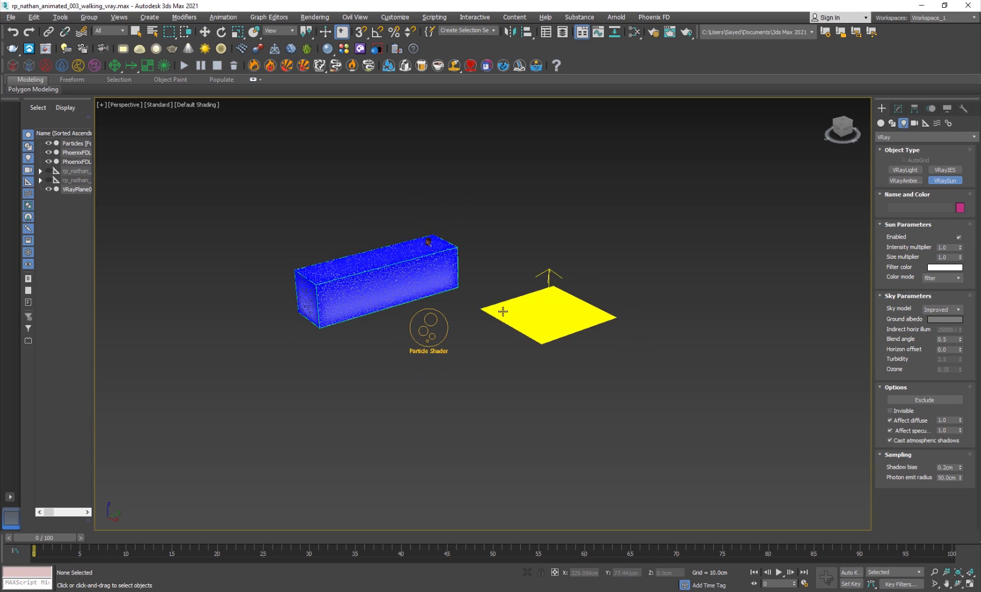
pyautogui.moveTo(702, 422); pyautogui.dragTo(548, 317)
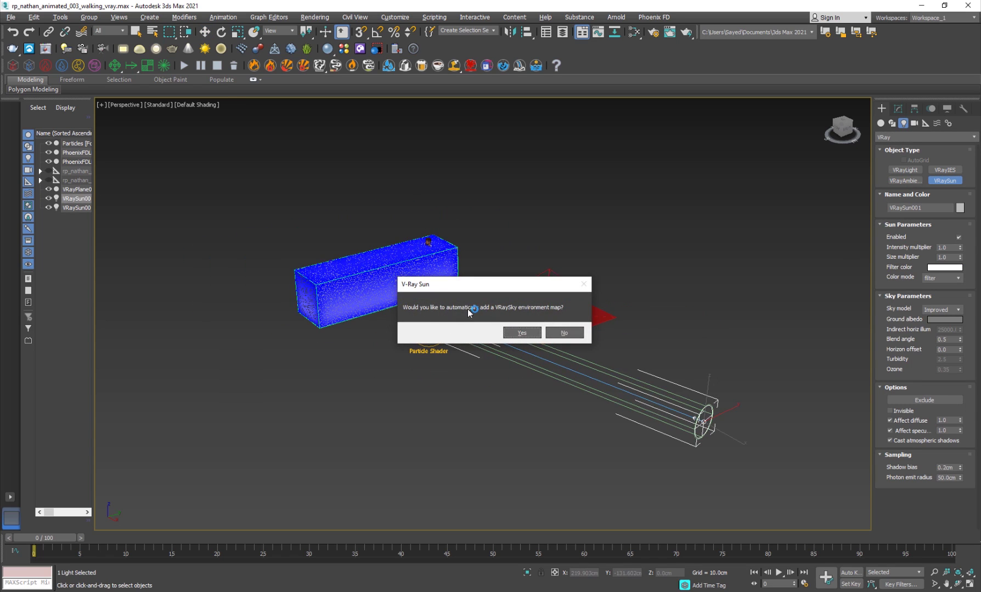
pyautogui.click(521, 333)
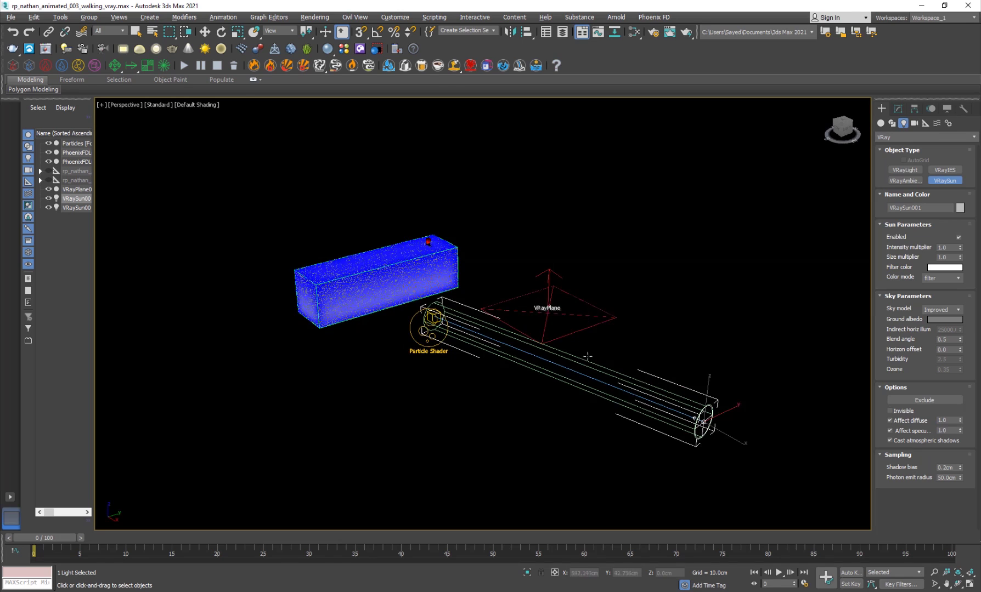
# - Raise the VRaySun high above the scene, to about X 1214, Y 88, Z 856 cm
pyautogui.press('w')
pyautogui.moveTo(705, 390); pyautogui.dragTo(762, 112)
pyautogui.scroll(3, 503, 337)
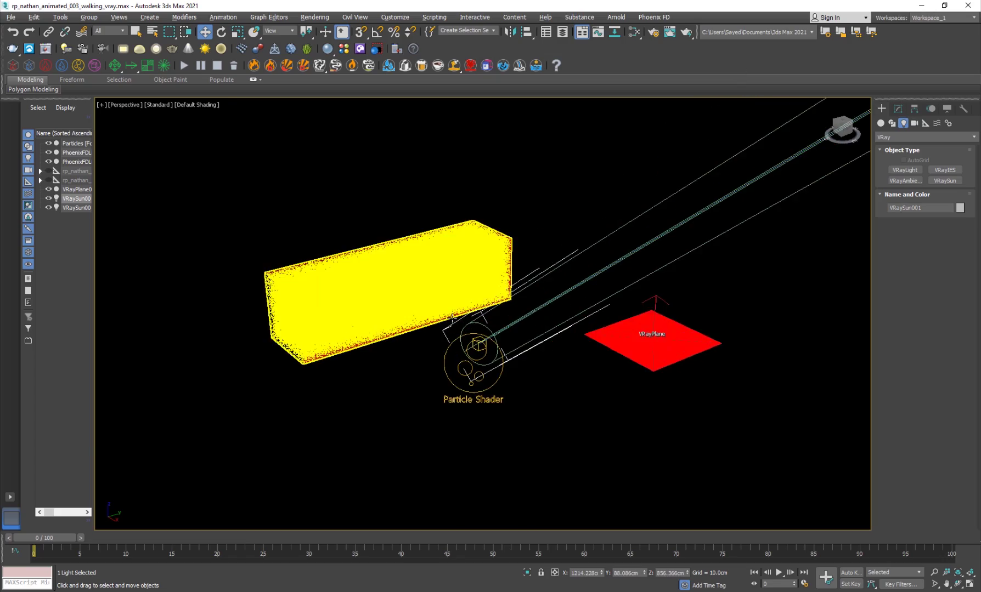
# - Select the Phoenix FD liquid simulator and add a VRayMtl below the standard material in the Slate view, opening its parameters
pyautogui.scroll(3, 449, 317)
pyautogui.scroll(-2, 517, 326)
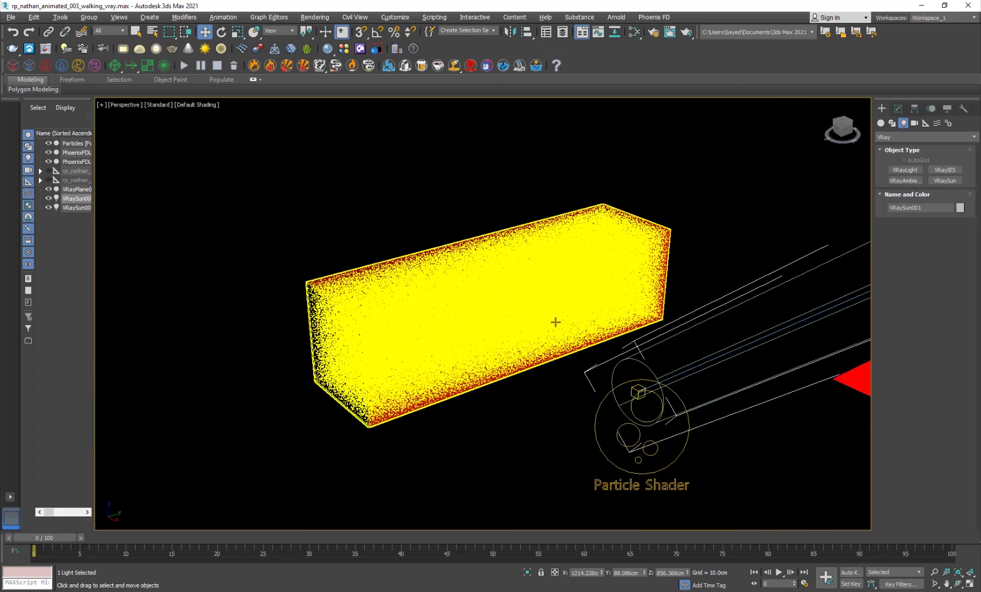
pyautogui.click(565, 351)
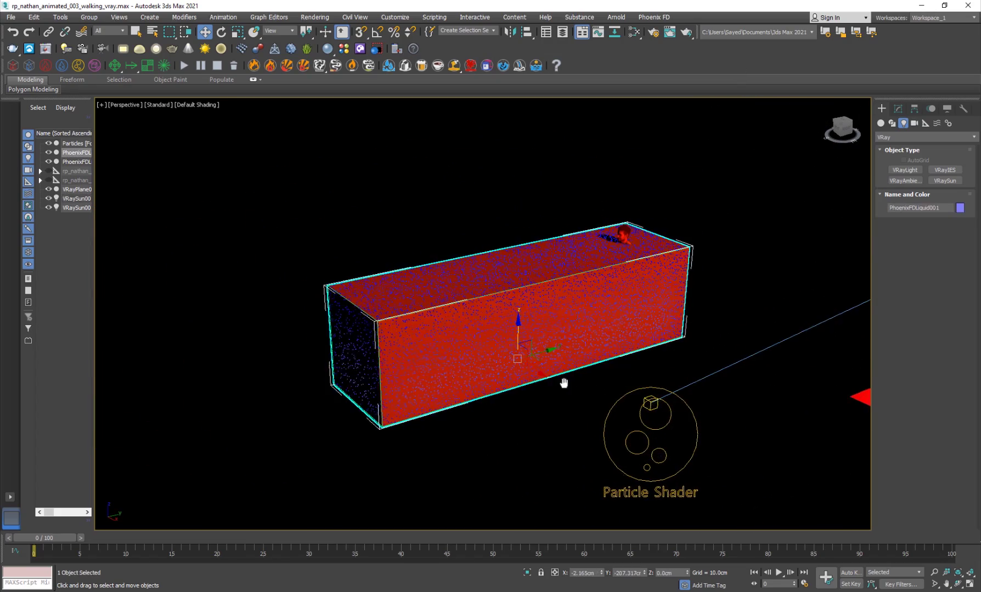
pyautogui.moveTo(561, 383); pyautogui.dragTo(530, 391, button='middle')
pyautogui.press('m')
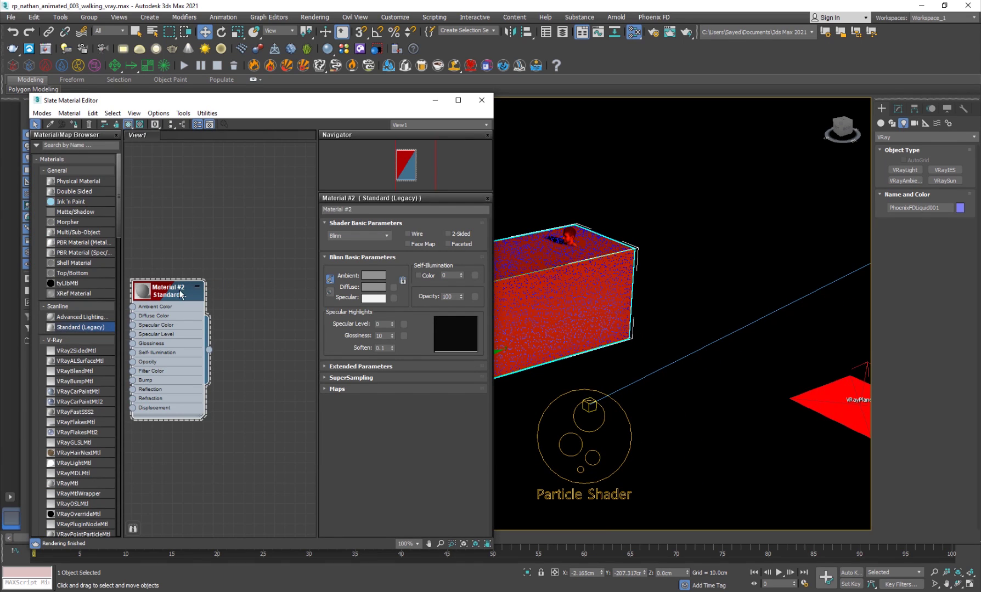
pyautogui.moveTo(172, 297); pyautogui.dragTo(233, 210)
pyautogui.scroll(-5, 96, 373)
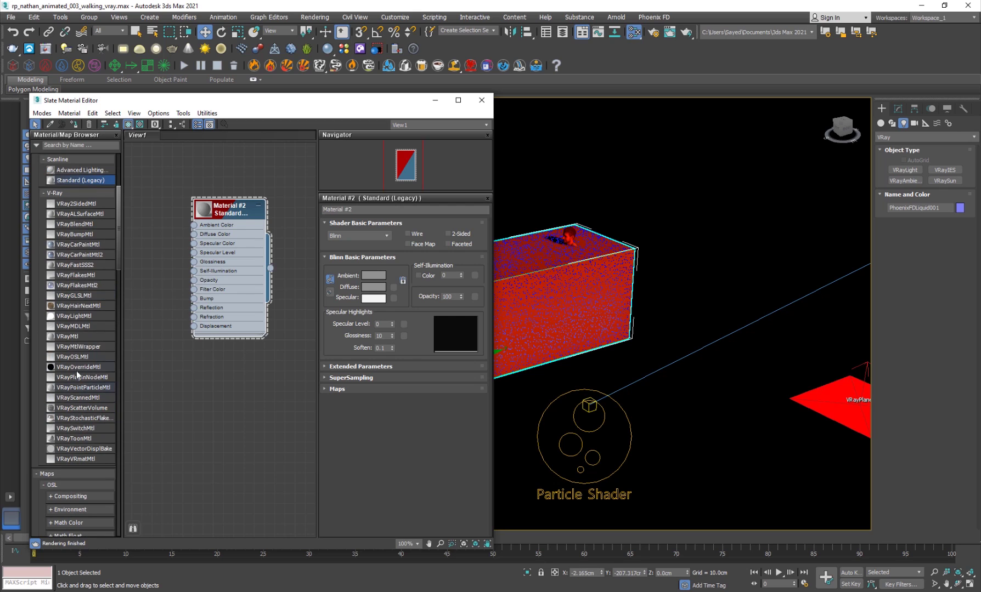
pyautogui.moveTo(71, 337); pyautogui.dragTo(201, 377)
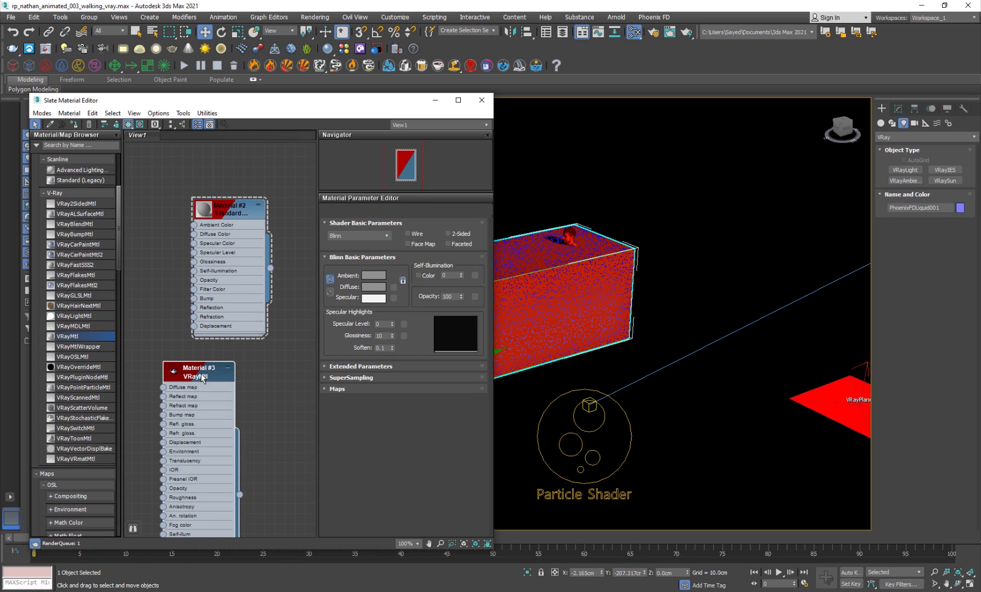
pyautogui.doubleClick(202, 378)
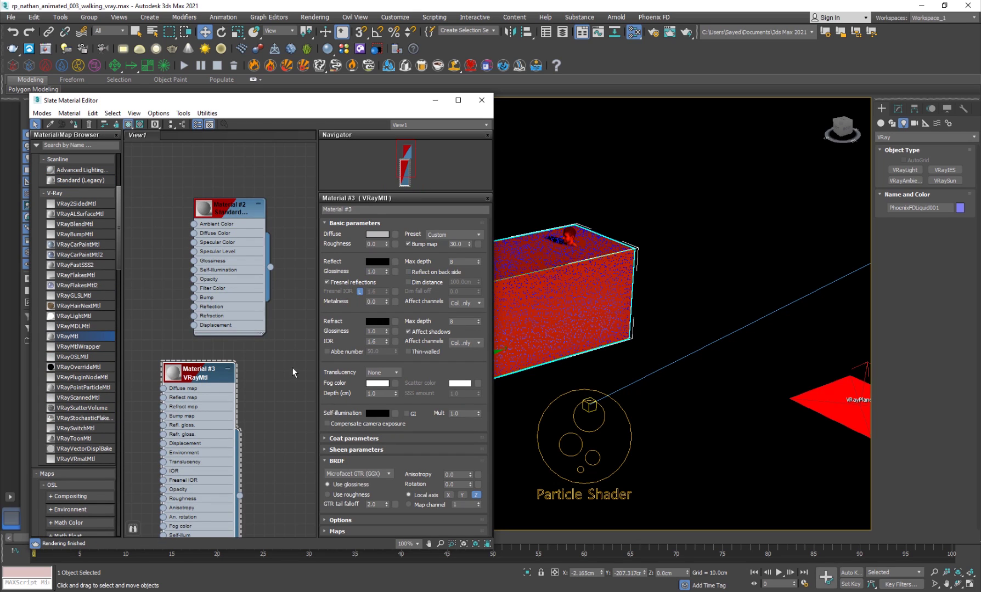
# - Set the VRayMtl's diffuse colour to black, its reflection to light grey and its reflection glossiness to 0.84
pyautogui.click(371, 234)
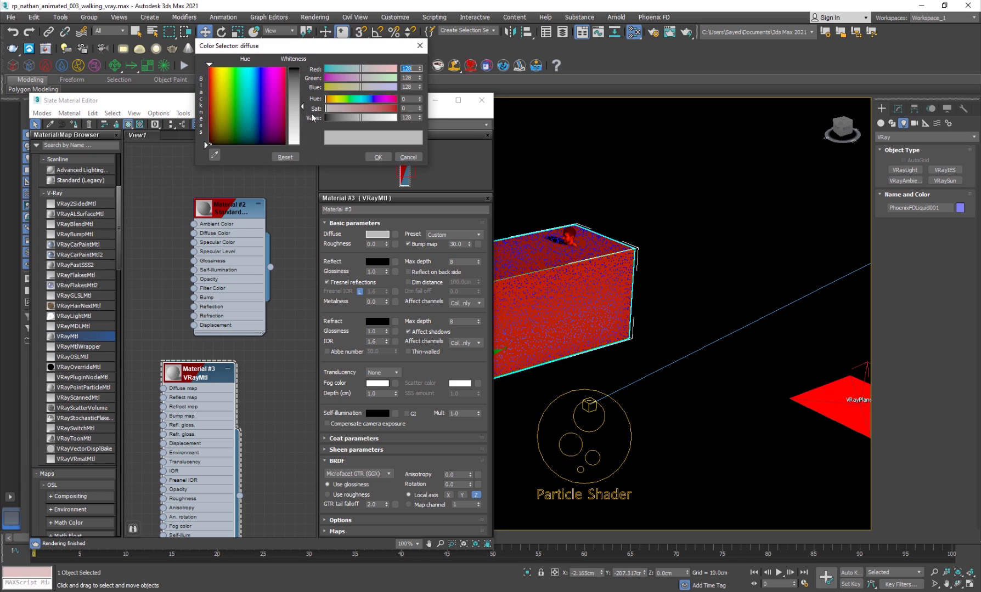
pyautogui.moveTo(343, 117); pyautogui.dragTo(325, 117)
pyautogui.click(378, 156)
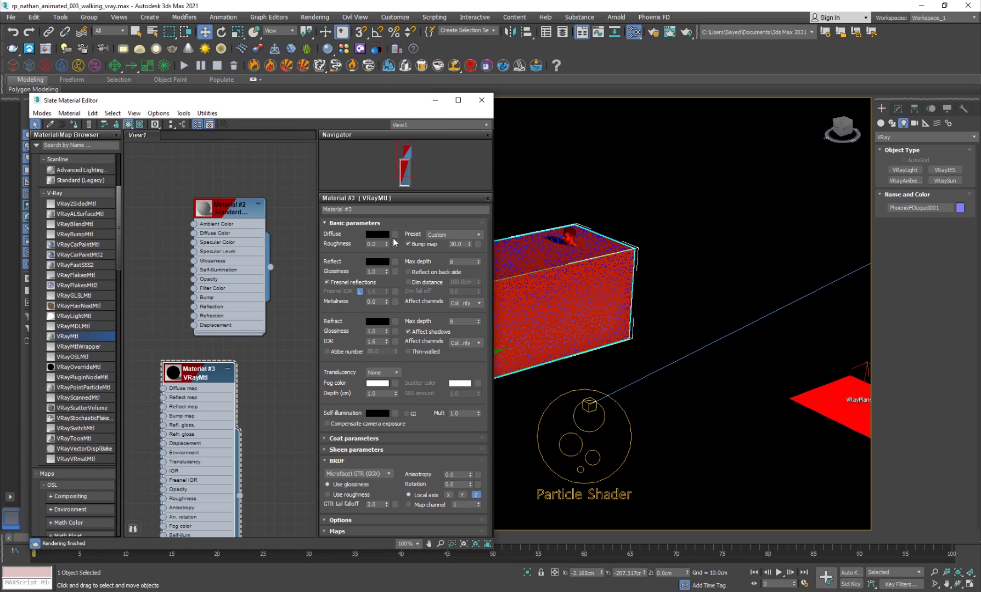
pyautogui.click(382, 262)
pyautogui.moveTo(301, 94); pyautogui.dragTo(301, 113)
pyautogui.click(378, 158)
pyautogui.moveTo(386, 272); pyautogui.dragTo(391, 281)
# - Set the VRayMtl's refraction colour to pure white and its refraction IOR to 1.33 for water
pyautogui.click(377, 321)
pyautogui.moveTo(301, 66); pyautogui.dragTo(302, 146)
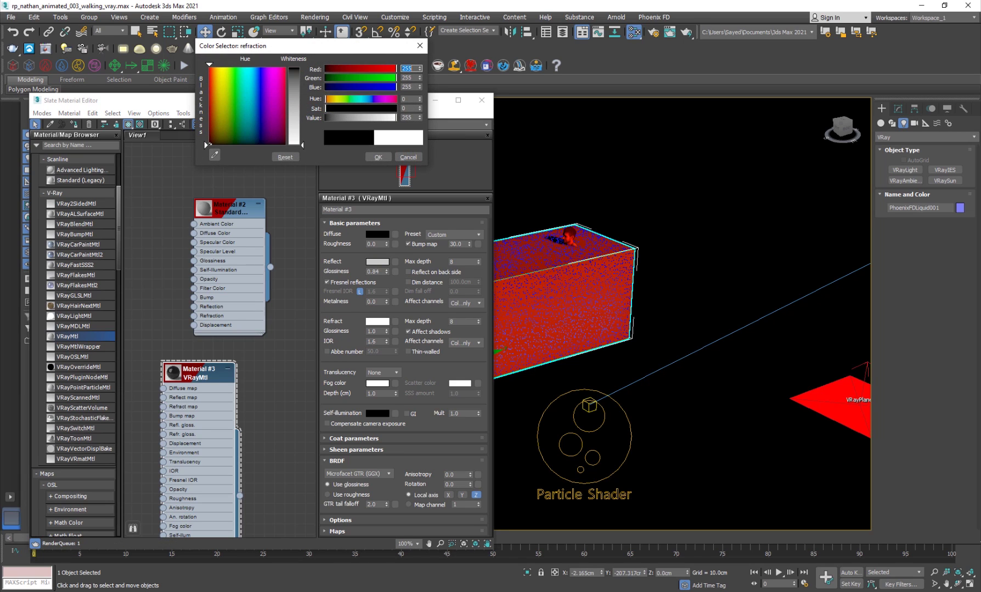
pyautogui.click(378, 157)
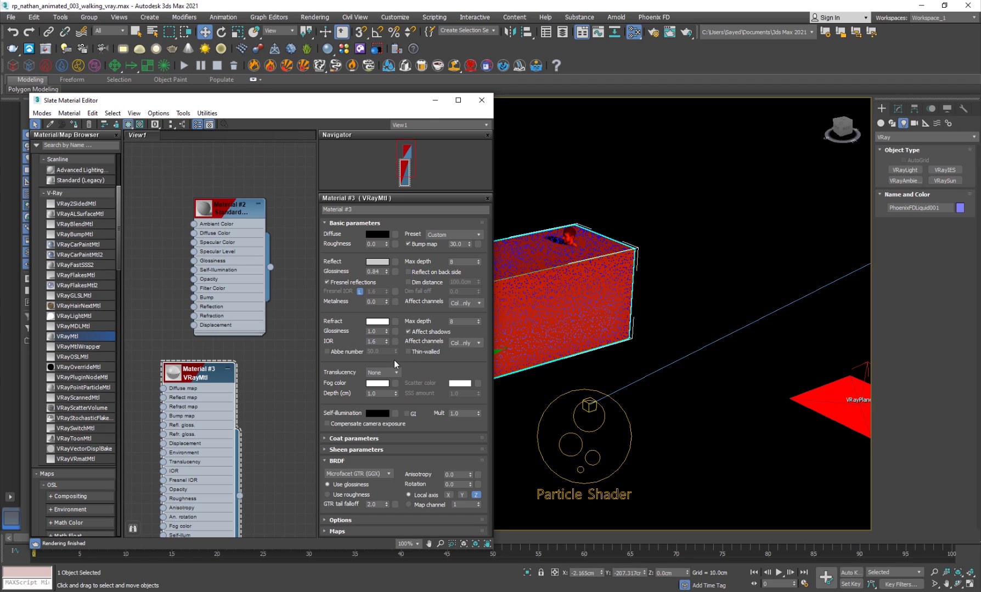
pyautogui.doubleClick(382, 342)
pyautogui.write('1.')
pyautogui.press('Return')
# - Assign the water VRayMtl to the selected liquid simulator, deselect it and close the Slate Material Editor
pyautogui.click(74, 124)
pyautogui.click(661, 217)
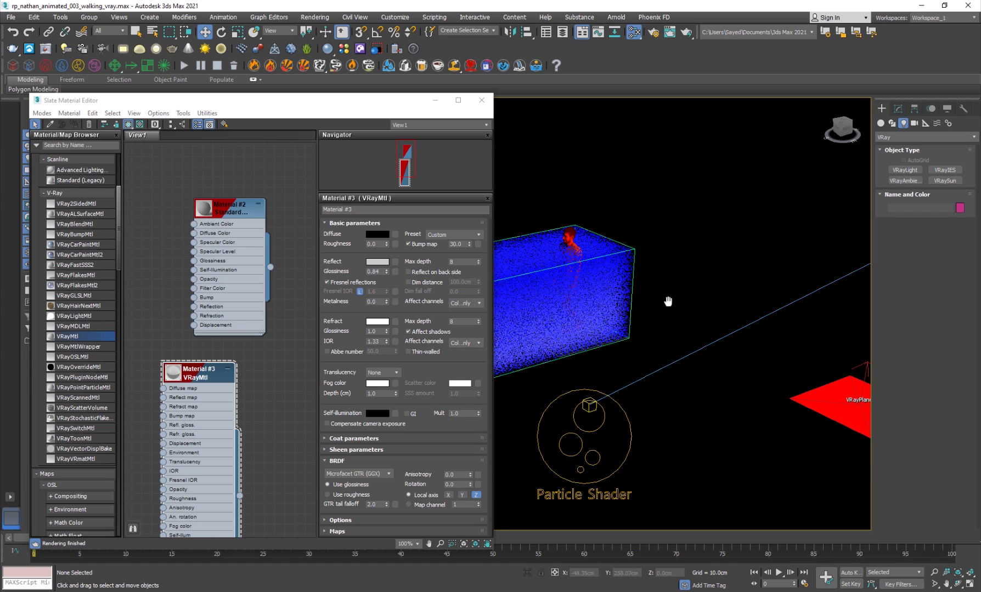
pyautogui.scroll(5, 688, 307)
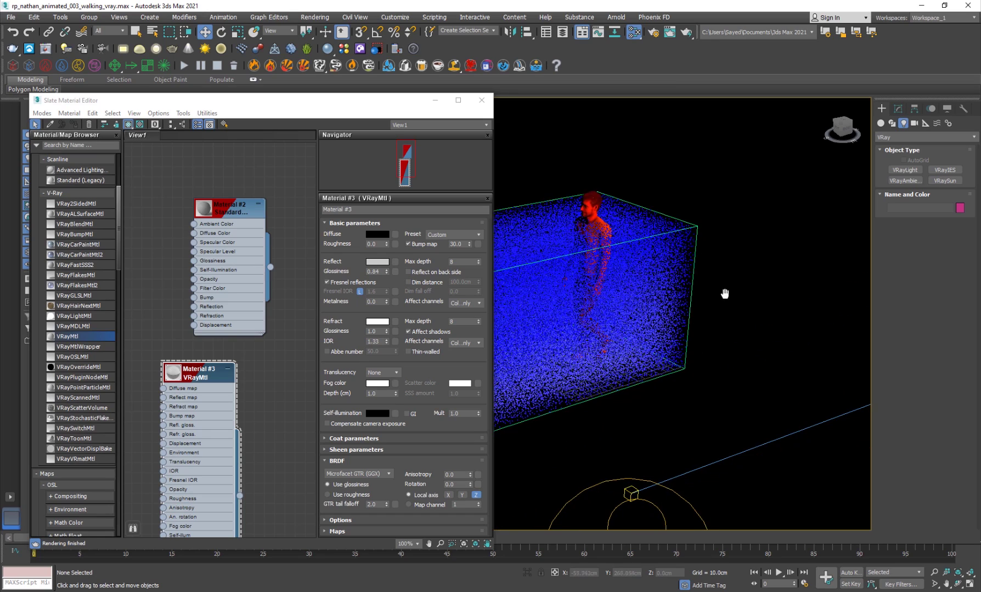
pyautogui.click(482, 100)
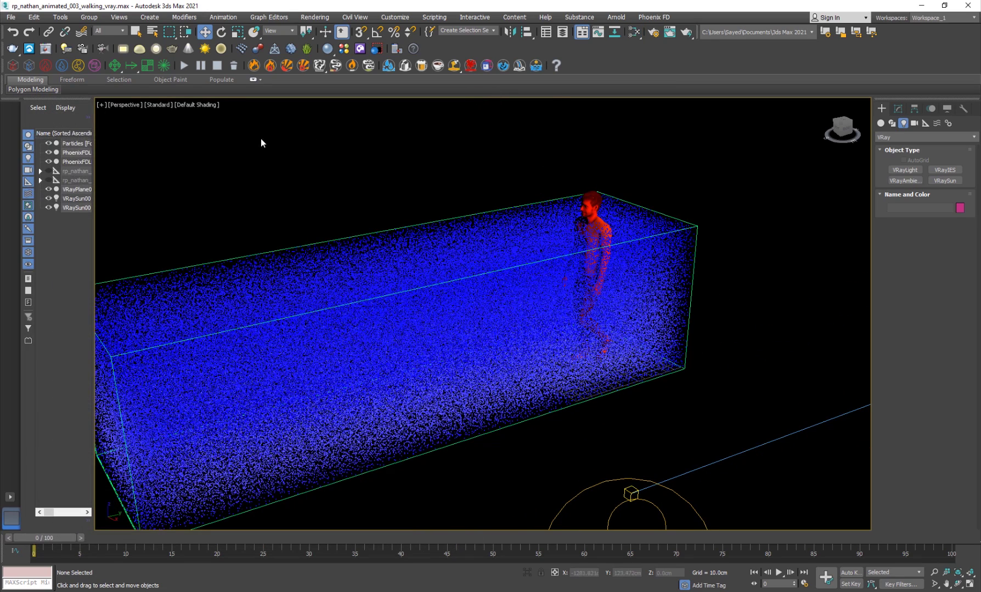
# - Start V-Ray Viewport IPR in the Perspective view and set the environment's exposure control to VRay Exposure Control
pyautogui.click(159, 104)
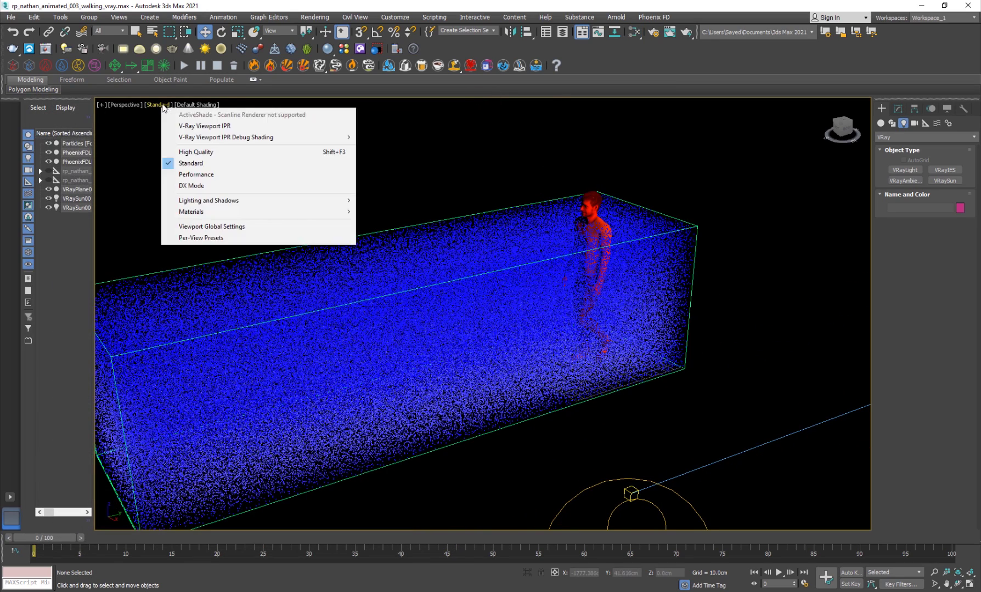
pyautogui.click(243, 127)
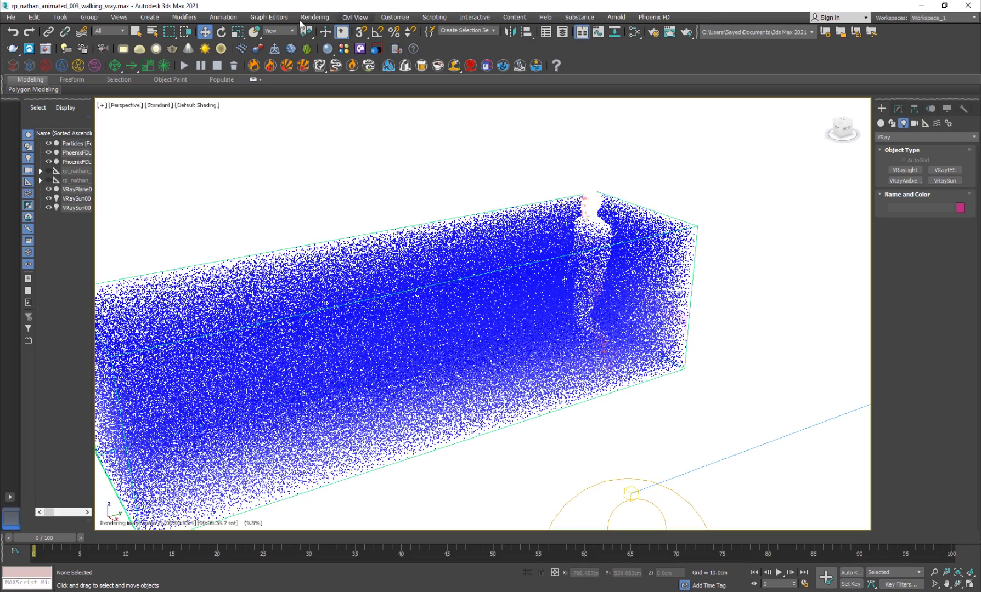
pyautogui.click(308, 18)
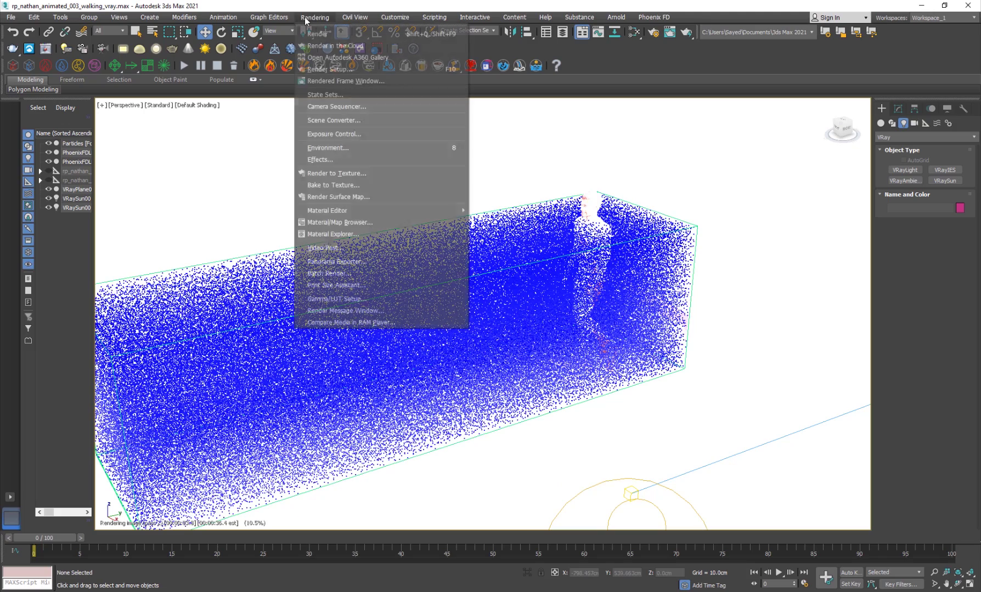
pyautogui.click(347, 149)
pyautogui.click(685, 255)
pyautogui.click(661, 304)
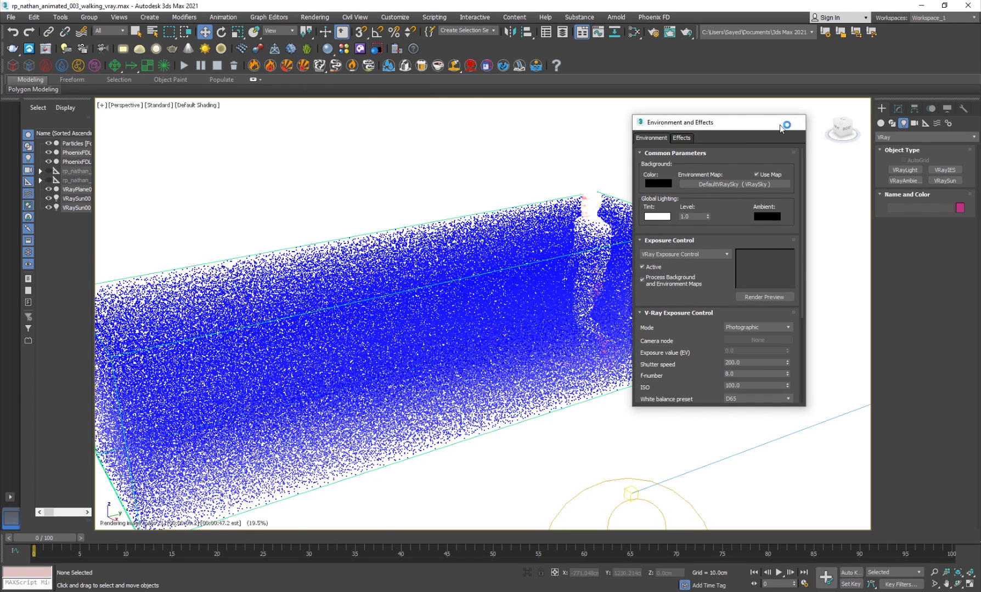
pyautogui.click(797, 122)
# - Restart V-Ray Viewport IPR in the Perspective view, applying the Substance compatibility render scripts
pyautogui.click(159, 105)
pyautogui.click(172, 108)
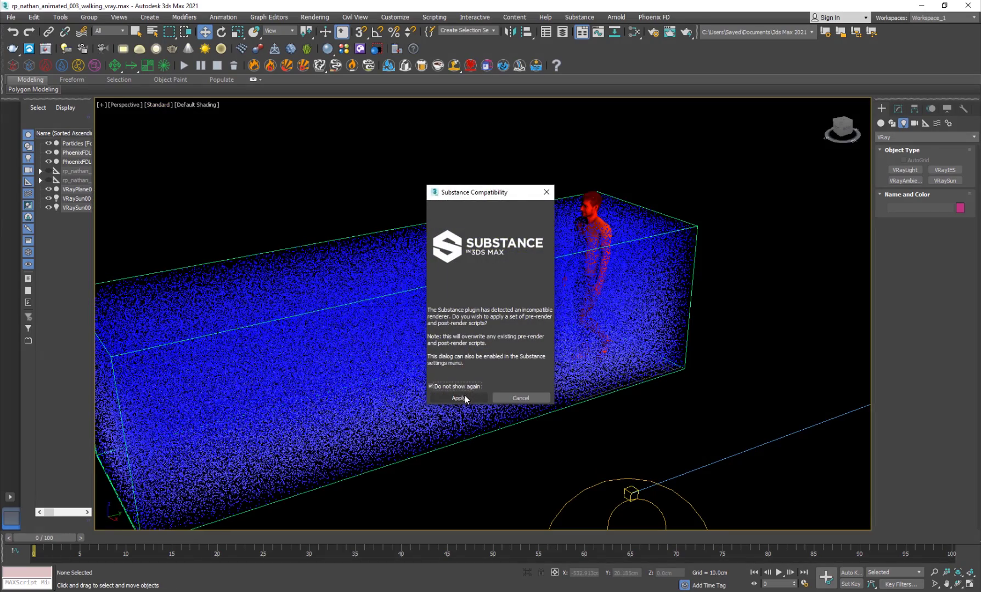
pyautogui.click(459, 398)
pyautogui.click(170, 104)
pyautogui.click(219, 124)
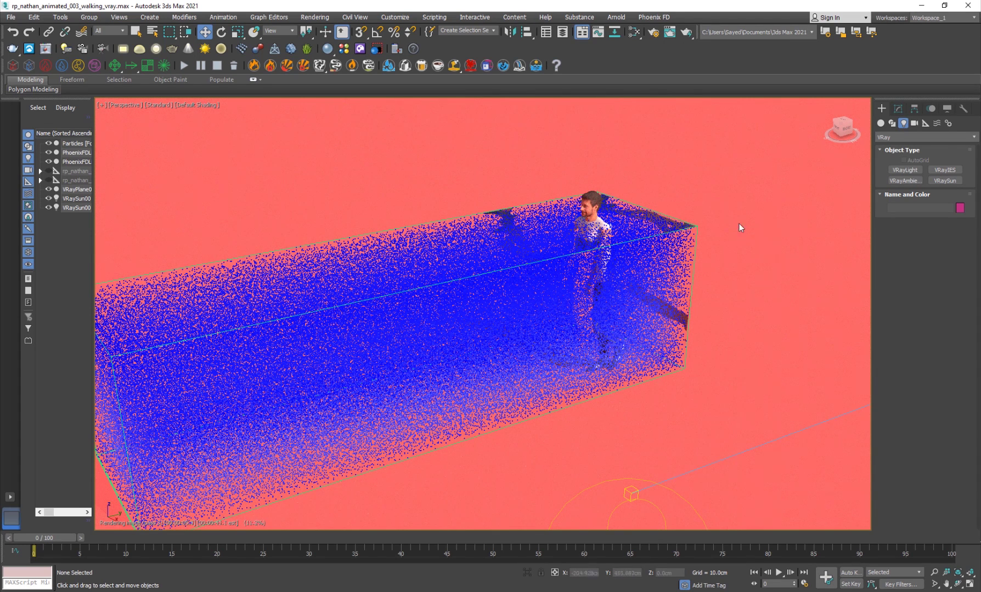
# - Assign the Standard (Legacy) material to the VRayPlane ground, close the Slate Material Editor and deselect the plane
pyautogui.scroll(-3, 504, 273)
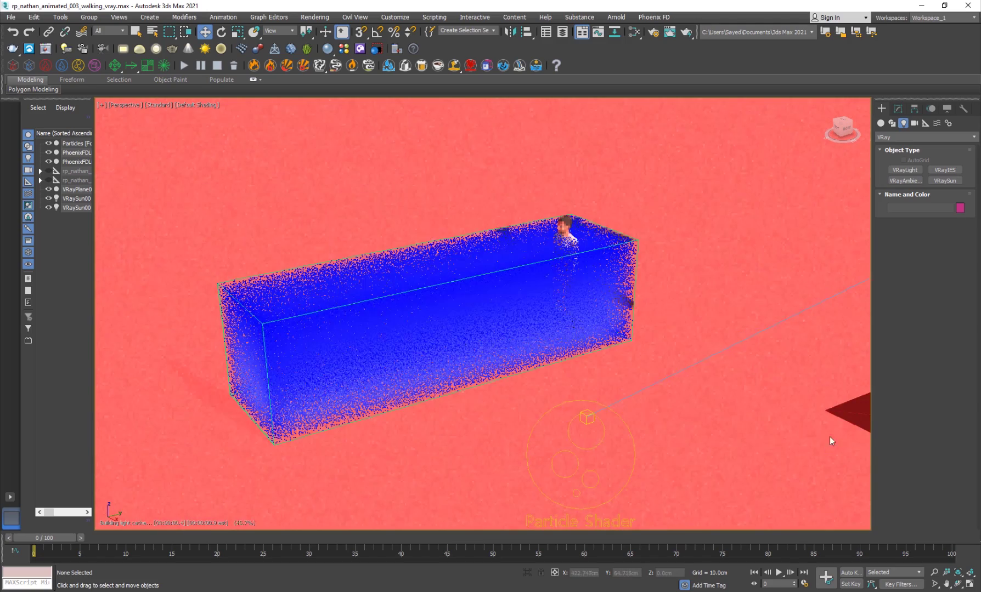
pyautogui.click(857, 414)
pyautogui.press('m')
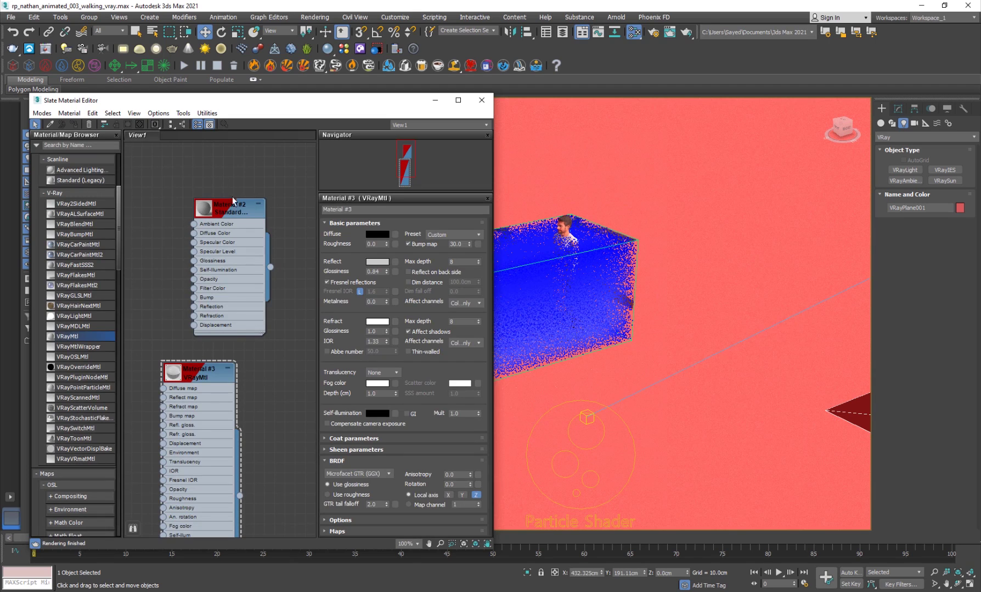
pyautogui.doubleClick(233, 204)
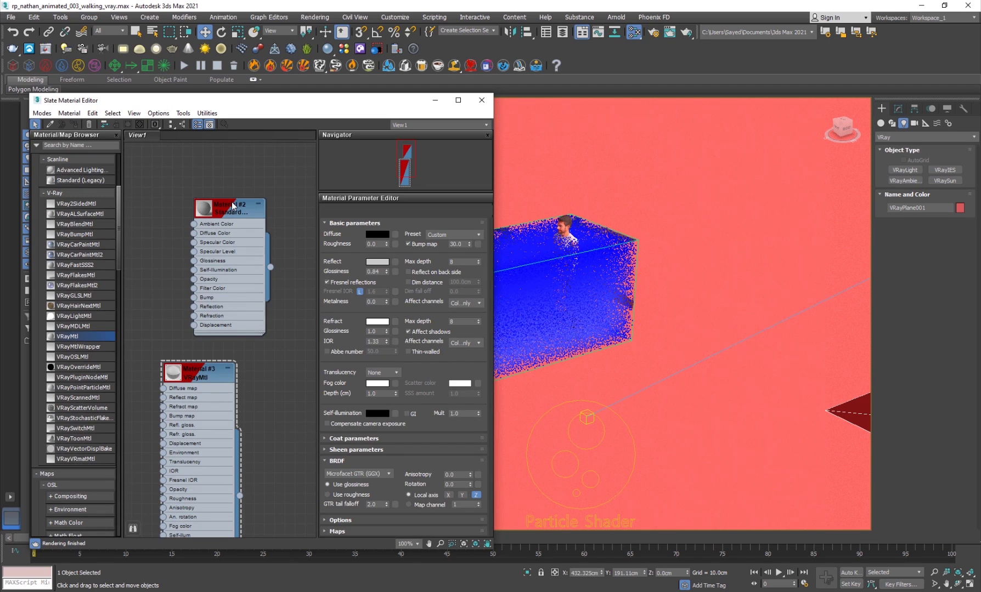
pyautogui.click(76, 127)
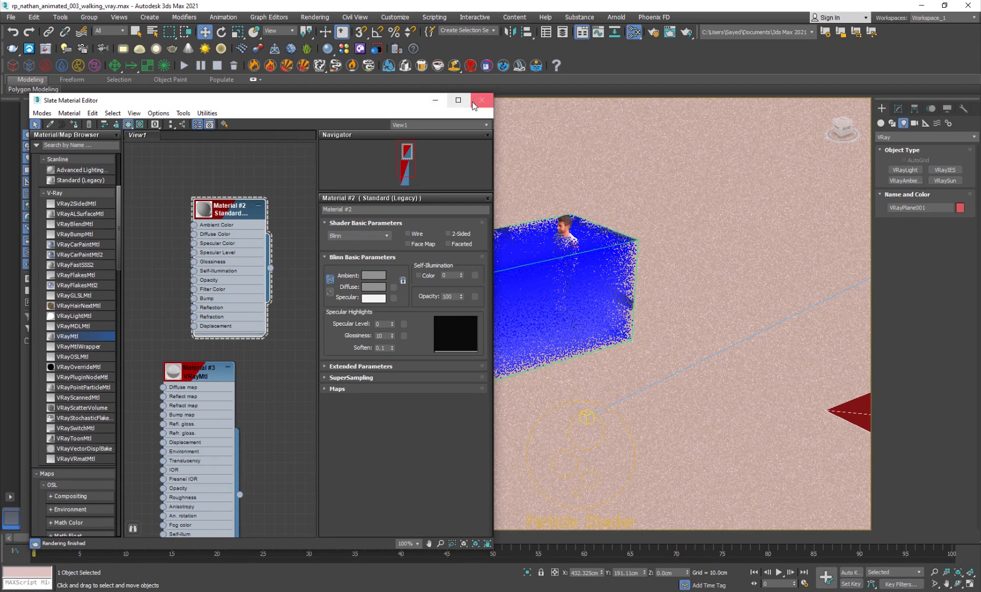
pyautogui.click(481, 101)
pyautogui.click(761, 200)
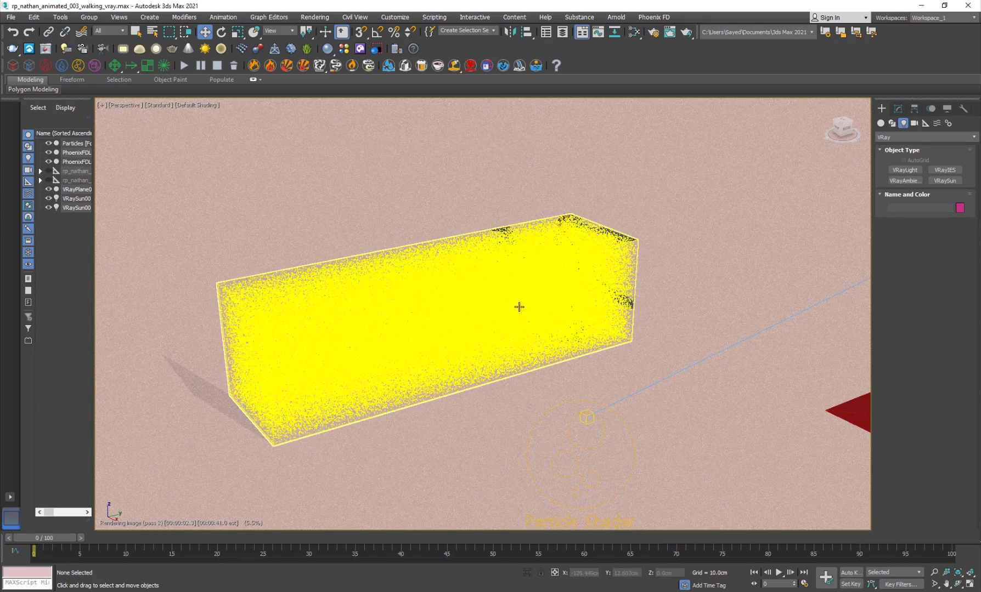
# - Turn off Particle Preview for the Phoenix FD liquid simulator and stop V-Ray Viewport IPR in the Perspective view
pyautogui.scroll(4, 609, 278)
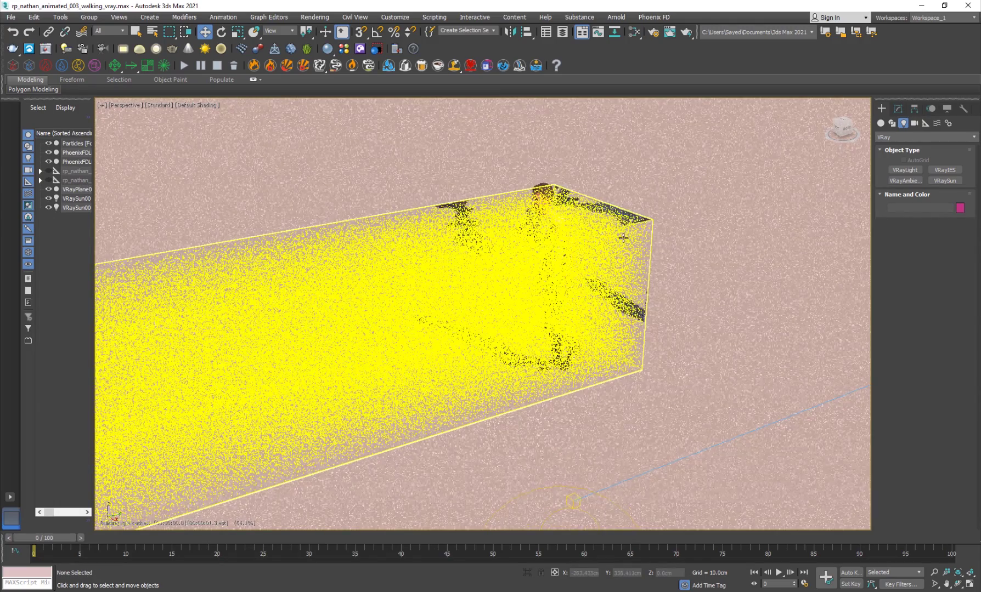
pyautogui.click(623, 238)
pyautogui.click(898, 109)
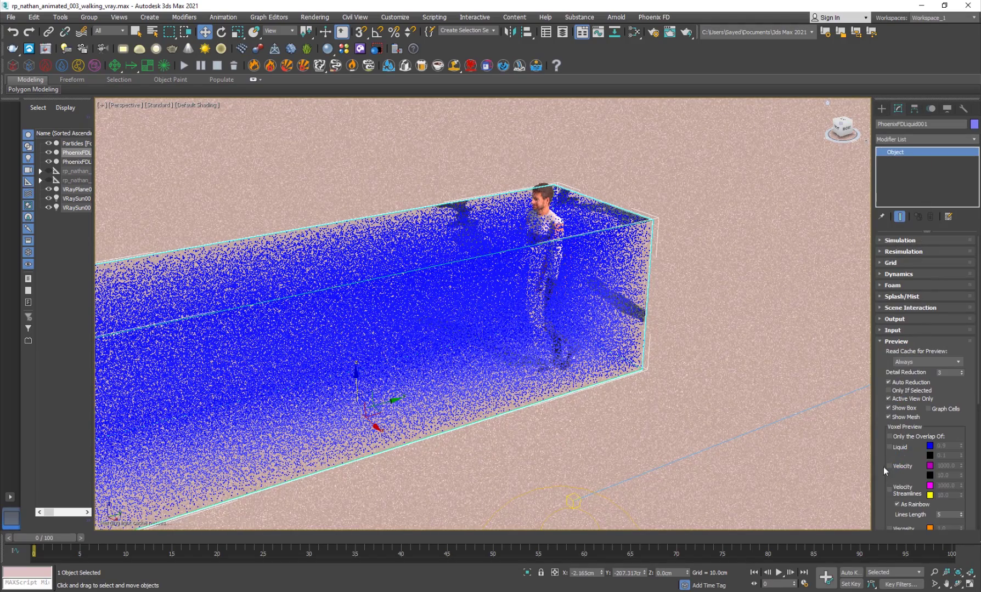
pyautogui.scroll(-5, 886, 461)
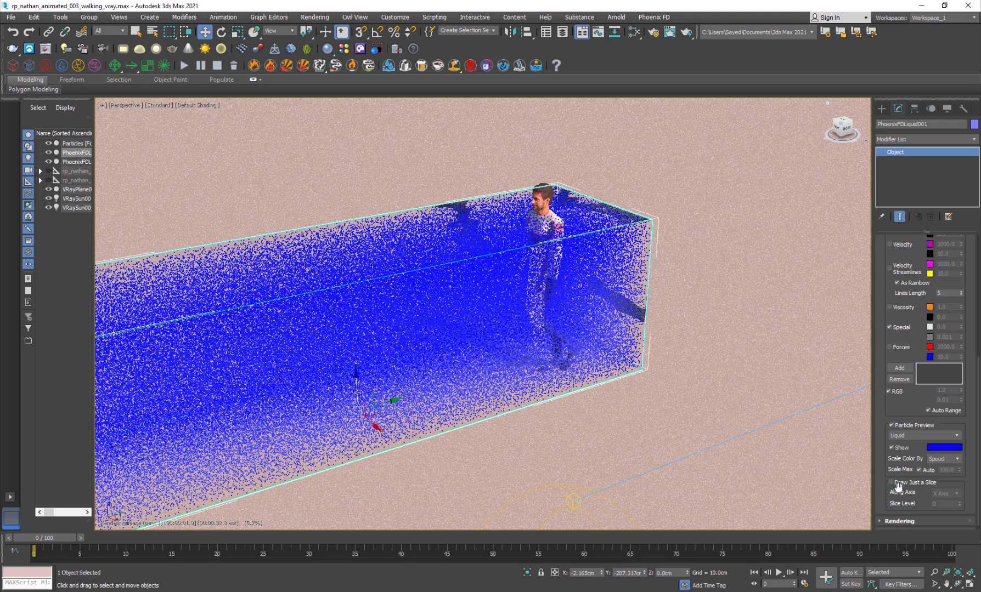
pyautogui.scroll(-1, 885, 465)
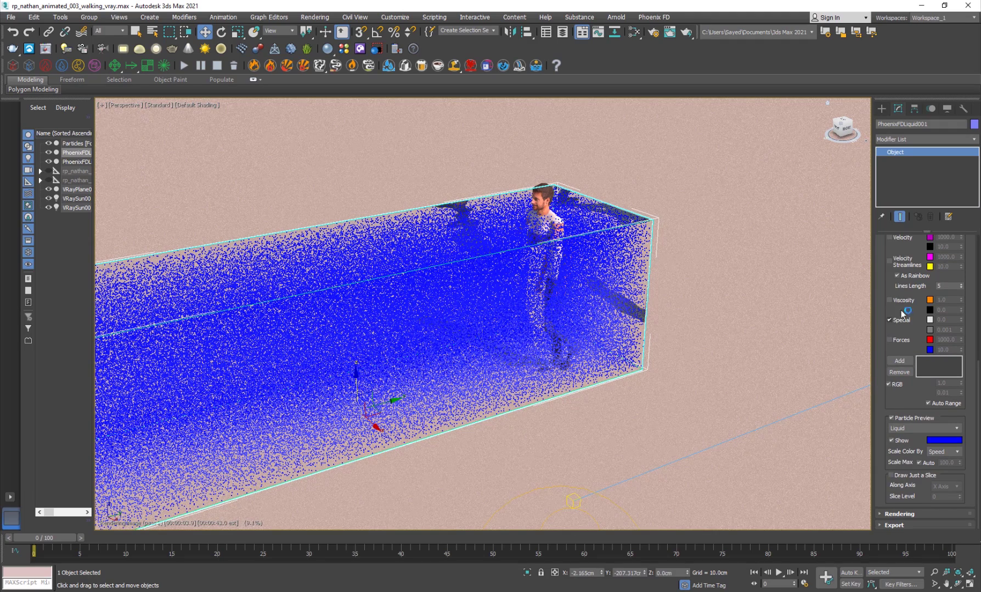
pyautogui.scroll(2, 884, 307)
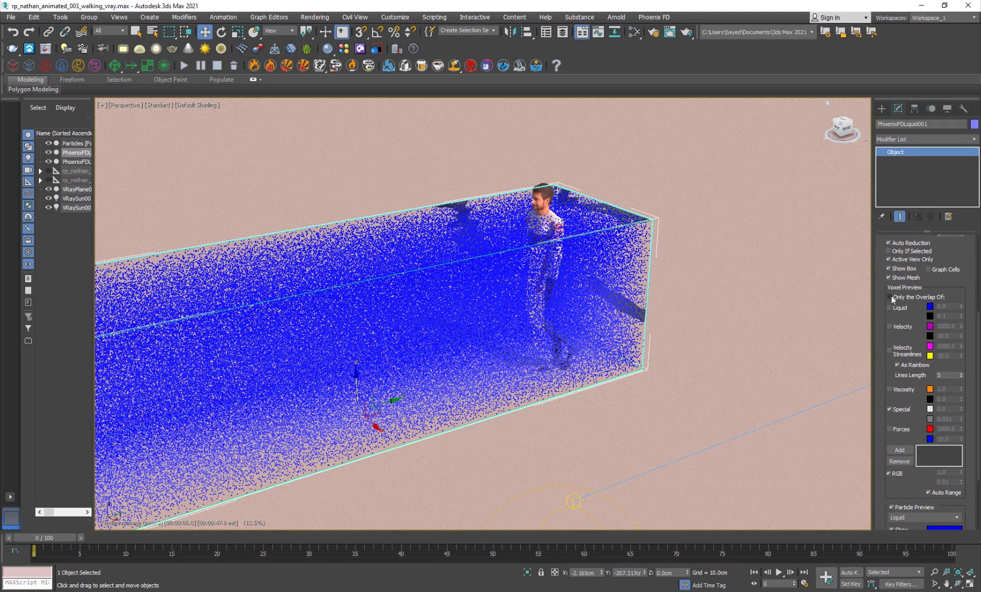
pyautogui.scroll(-2, 879, 431)
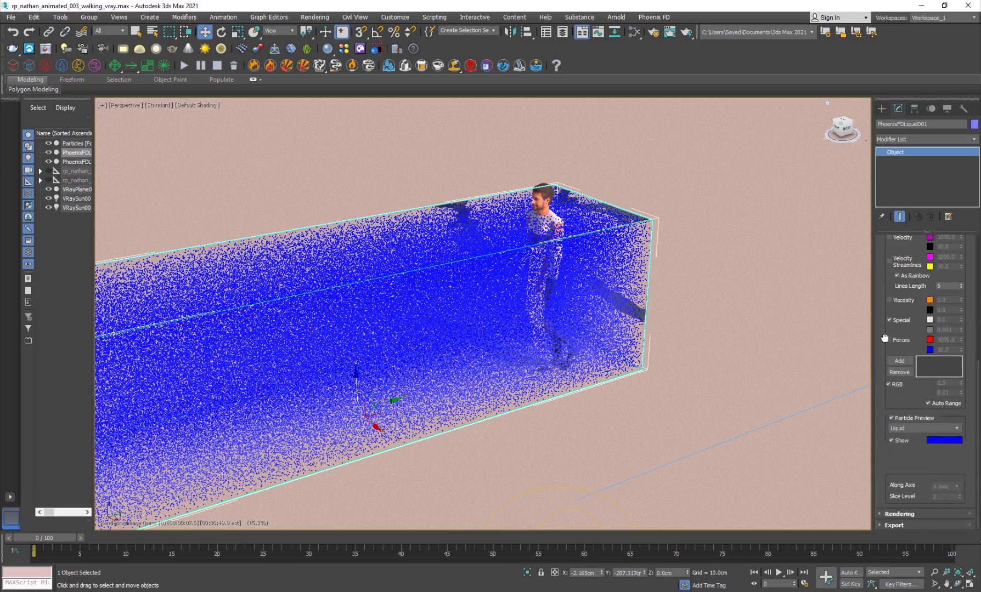
pyautogui.click(902, 419)
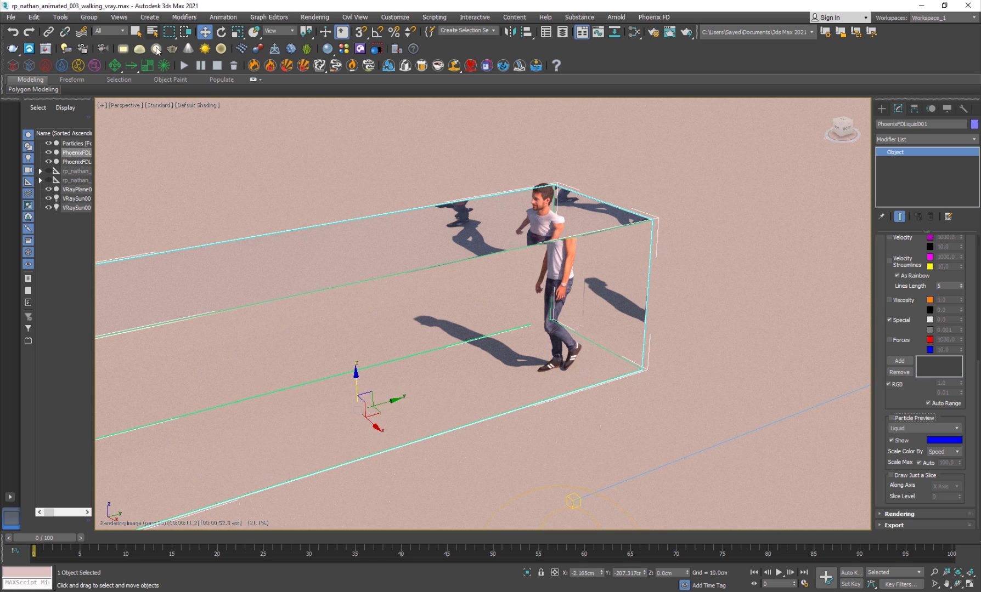
pyautogui.click(155, 108)
pyautogui.click(181, 122)
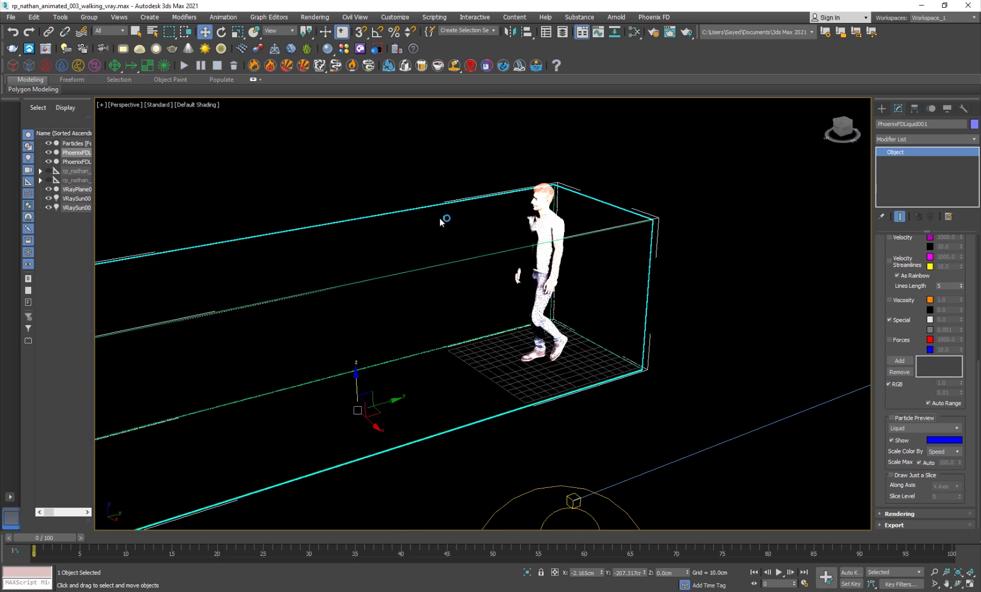
# - Set the water VRayMtl's fog colour to a pale blue with RGB 224, 239, 255
pyautogui.press('m')
pyautogui.click(196, 376)
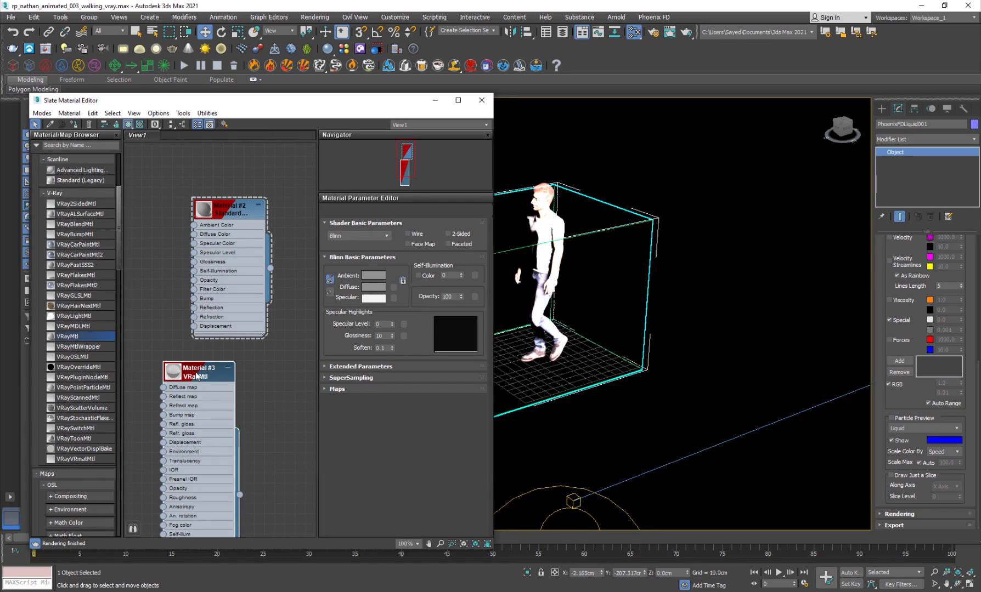
pyautogui.doubleClick(189, 380)
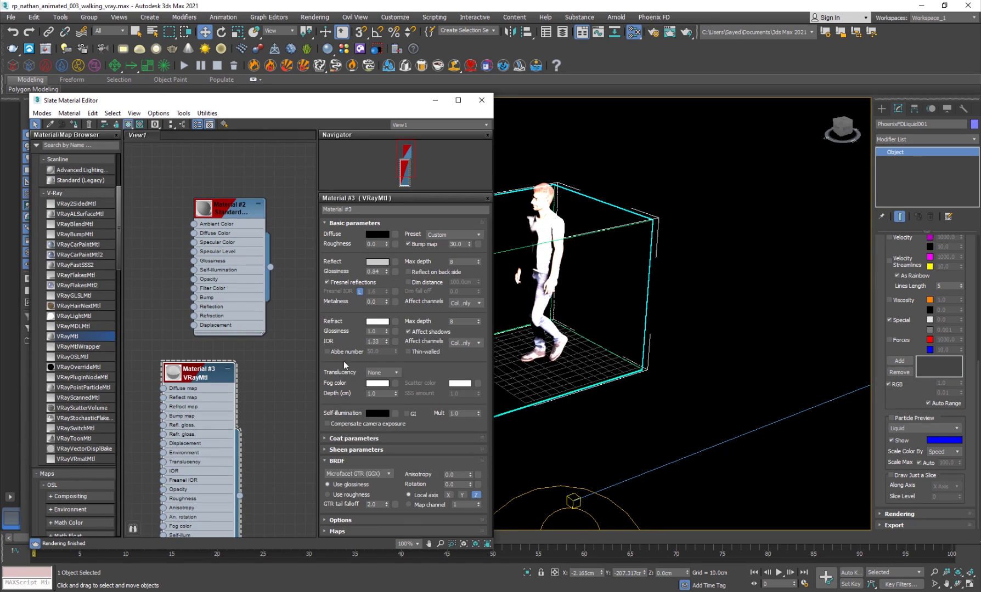
pyautogui.click(378, 383)
pyautogui.moveTo(287, 48); pyautogui.dragTo(330, 100)
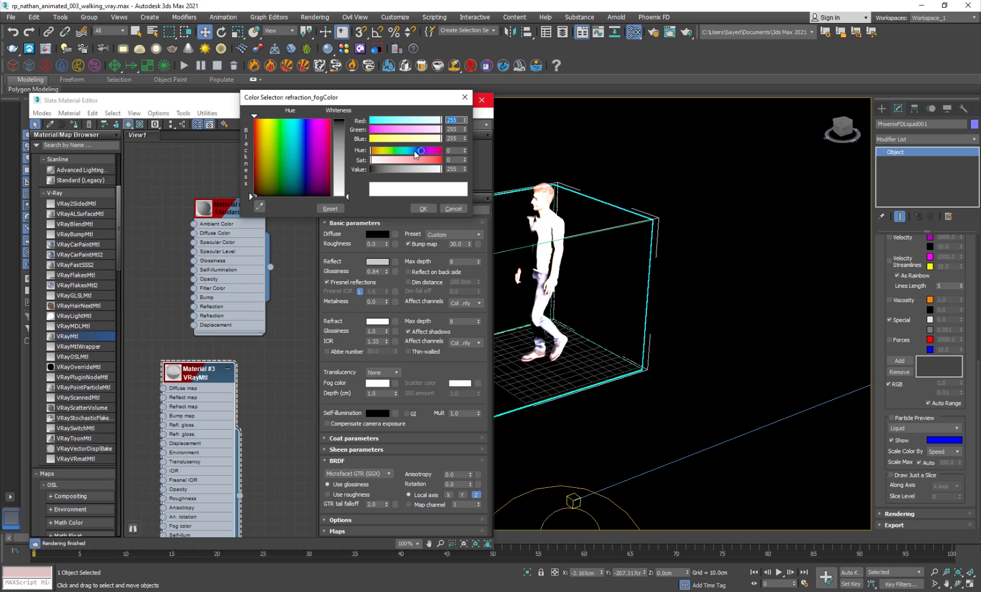
pyautogui.moveTo(415, 151); pyautogui.dragTo(379, 163)
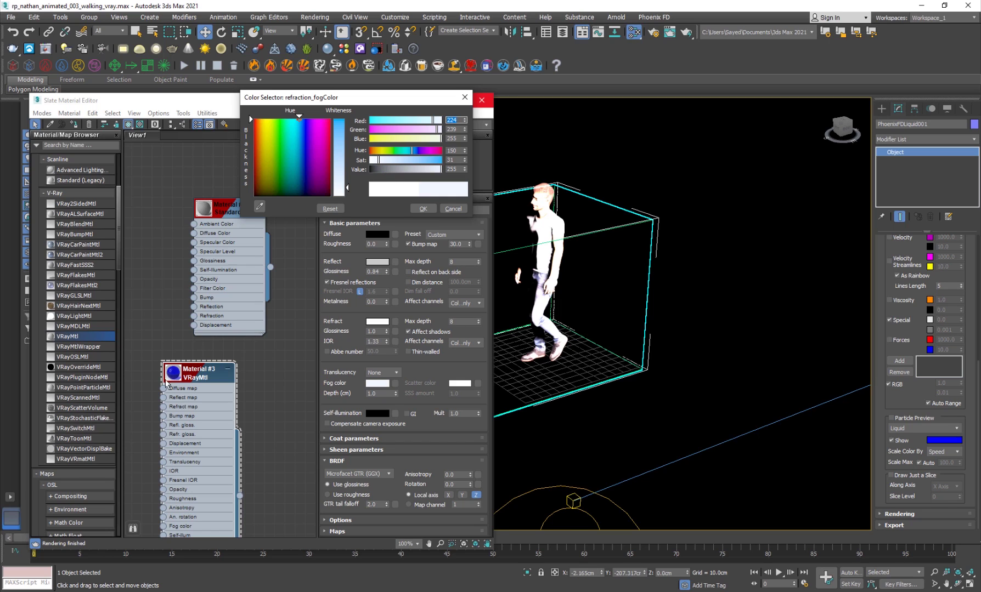
pyautogui.click(184, 378)
pyautogui.click(422, 211)
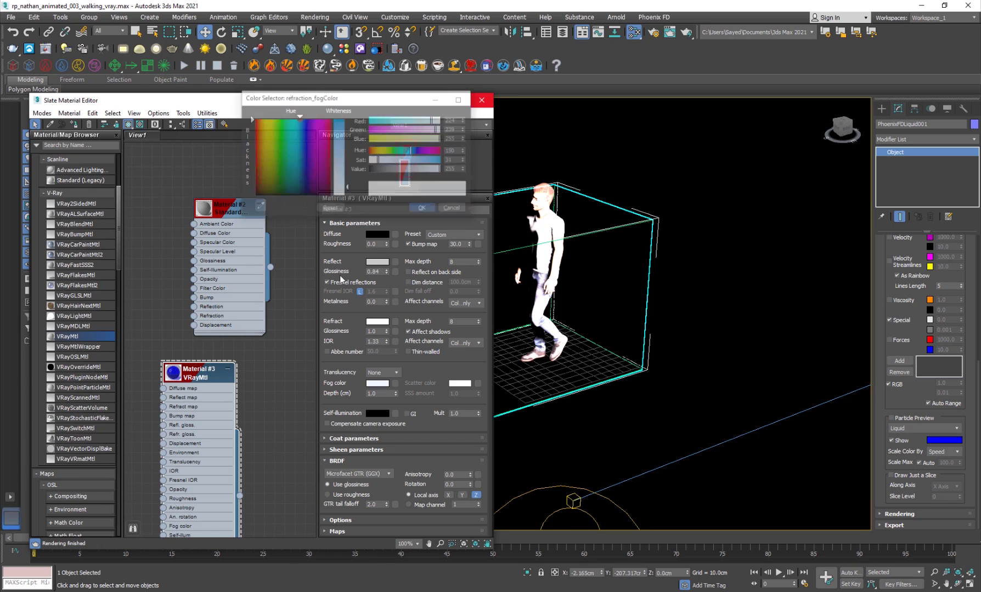
# - Enlarge the water VRayMtl's preview and change its fog colour to a nearly white aqua tint with saturation 1
pyautogui.doubleClick(180, 380)
pyautogui.moveTo(180, 381); pyautogui.dragTo(232, 278)
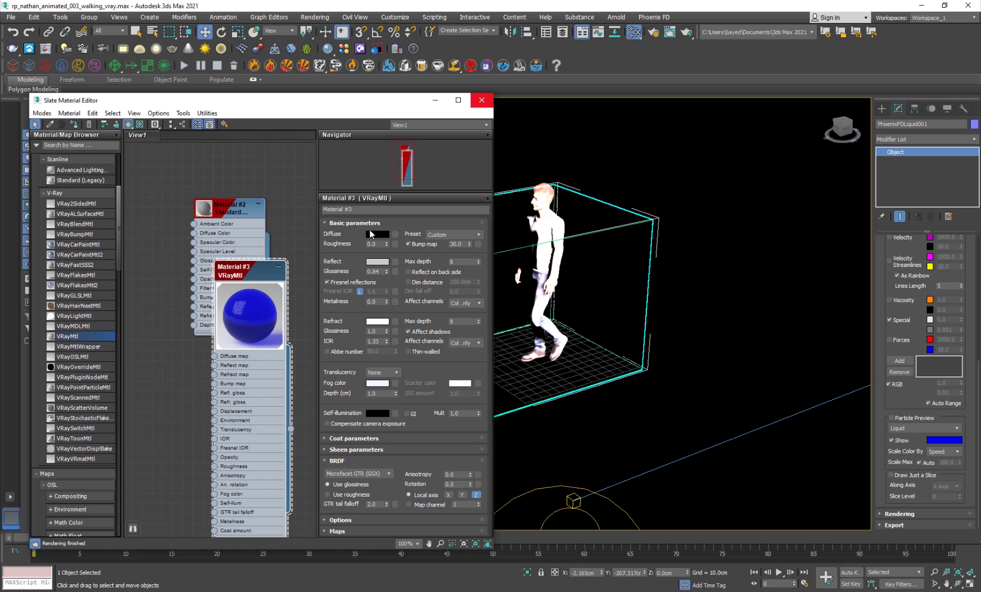
pyautogui.click(378, 383)
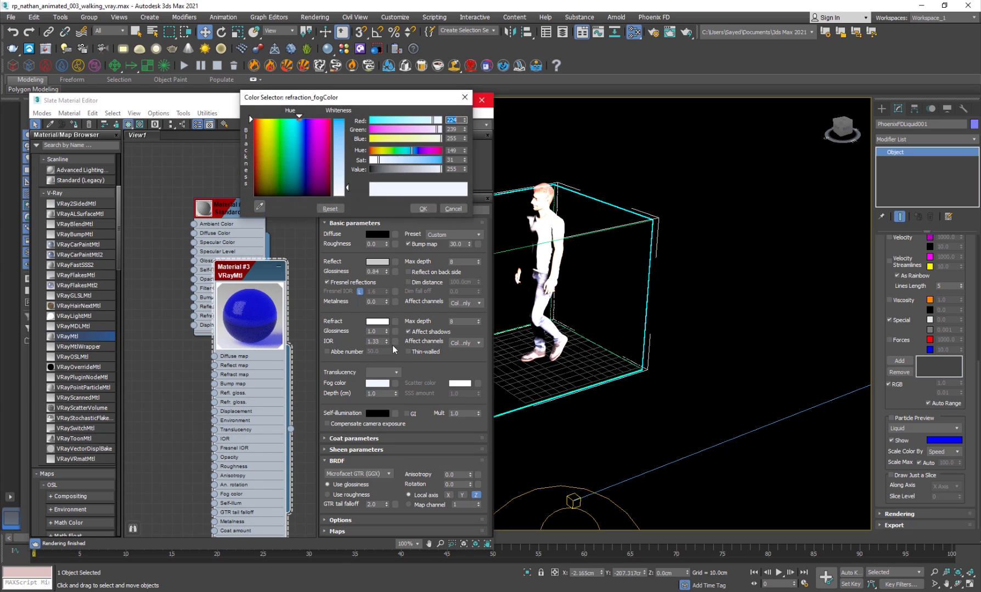
pyautogui.moveTo(348, 190); pyautogui.dragTo(347, 196)
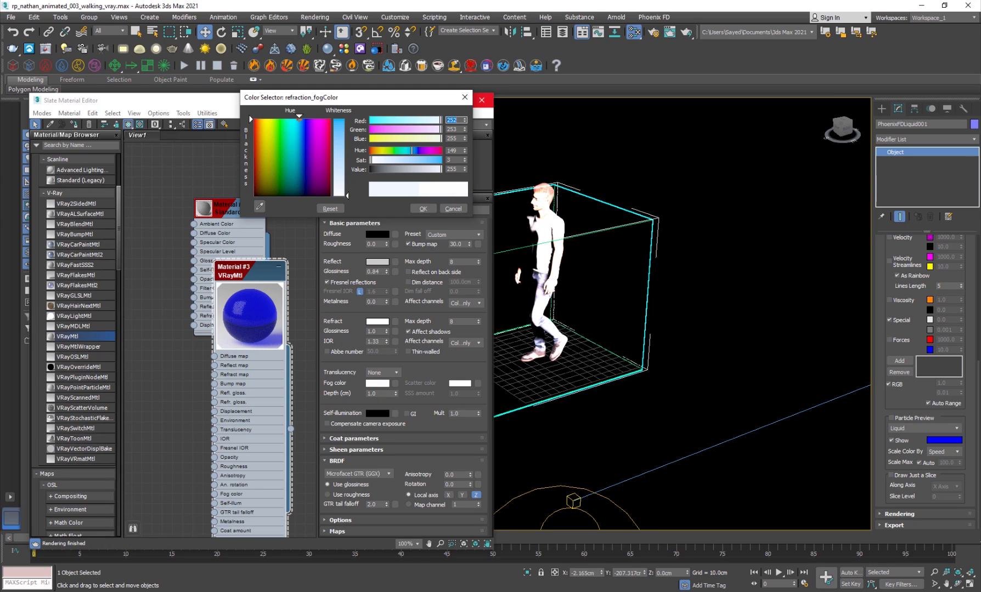
pyautogui.click(448, 160)
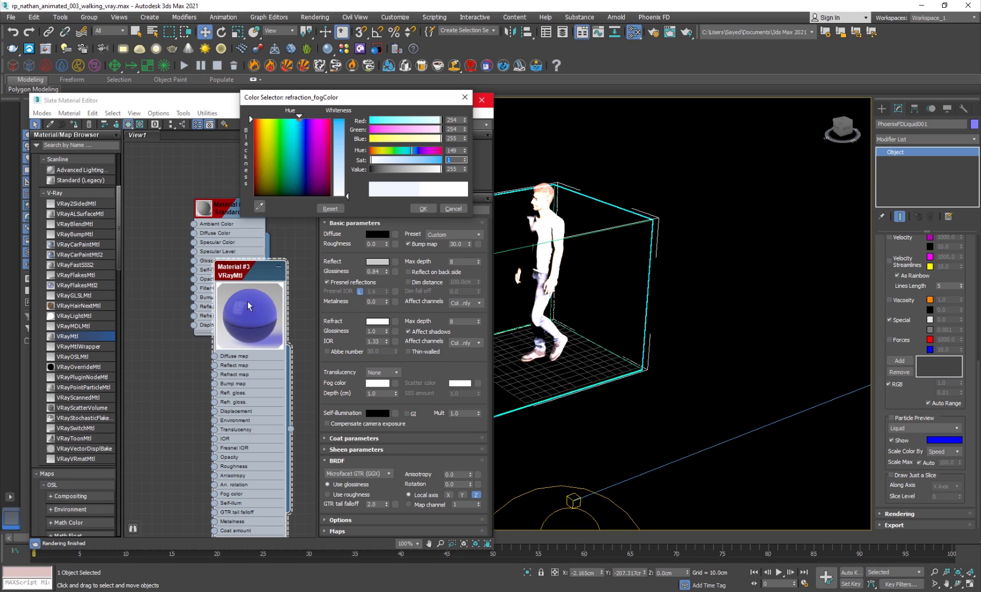
pyautogui.moveTo(305, 123); pyautogui.dragTo(301, 124)
pyautogui.click(299, 124)
pyautogui.click(423, 208)
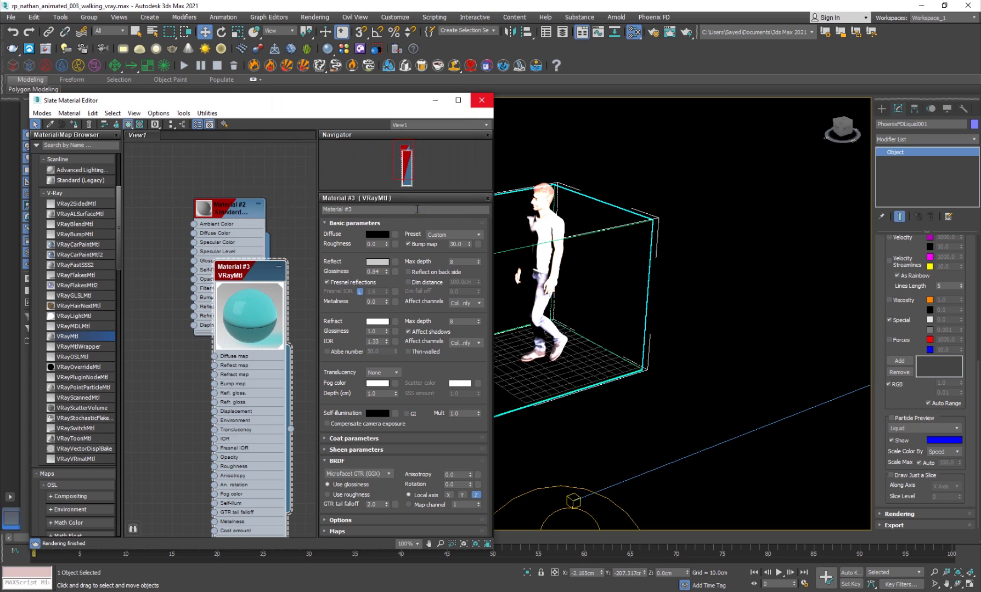
# - Close the Slate Material Editor and restart V-Ray Viewport IPR in the Perspective view
pyautogui.click(482, 101)
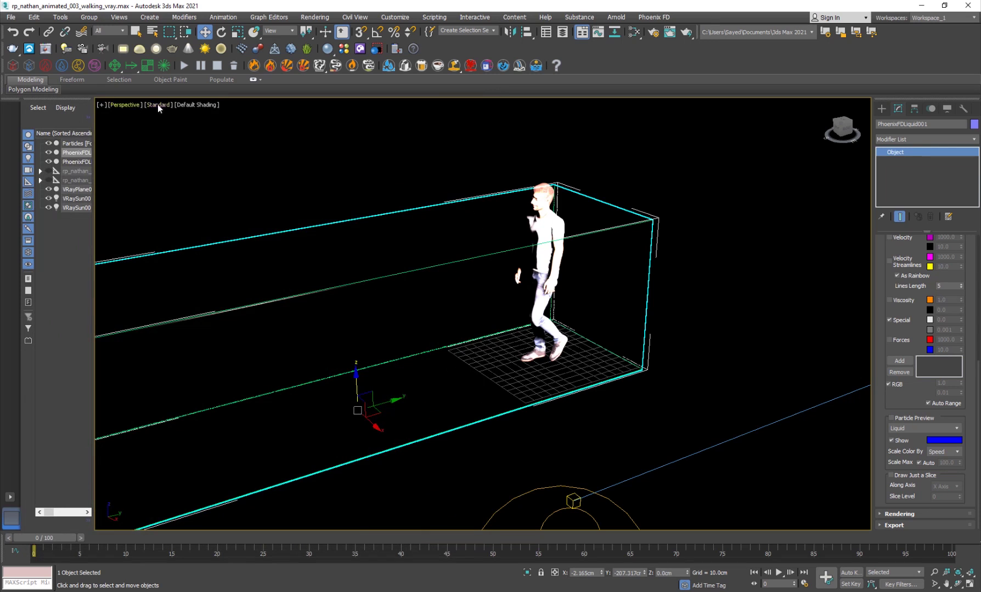
pyautogui.click(171, 108)
pyautogui.click(231, 132)
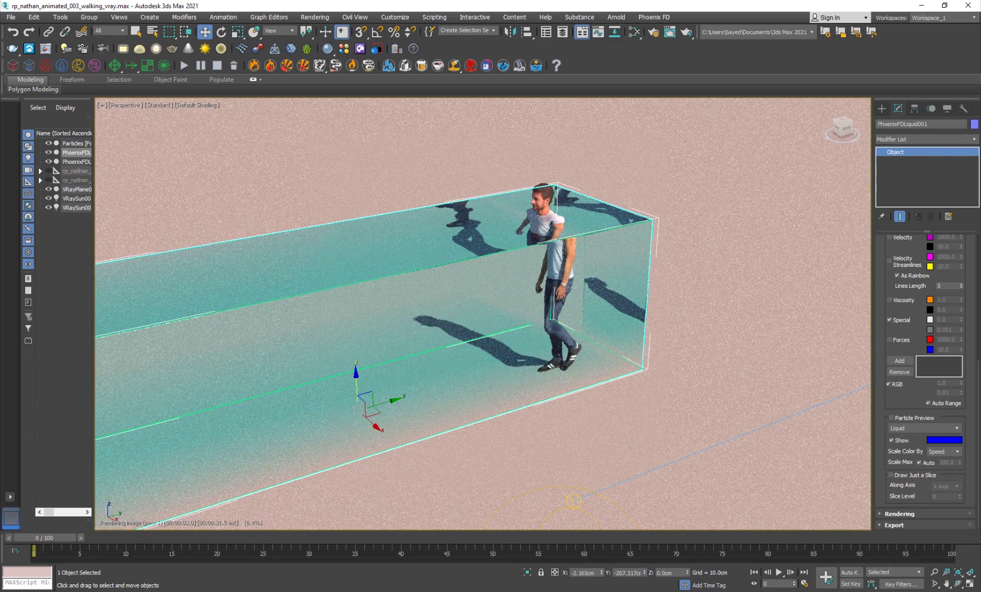
# - Switch to the MPC-BE media player, examine the water and foam in Final_Render.mp4, and close the video
pyautogui.click(570, 546)
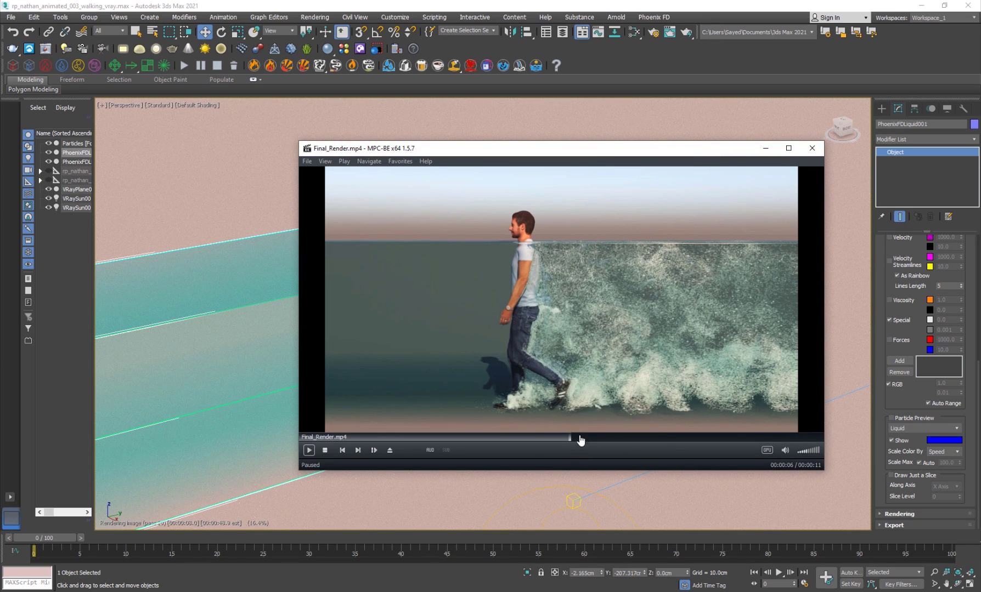
pyautogui.scroll(1, 602, 320)
pyautogui.click(596, 323)
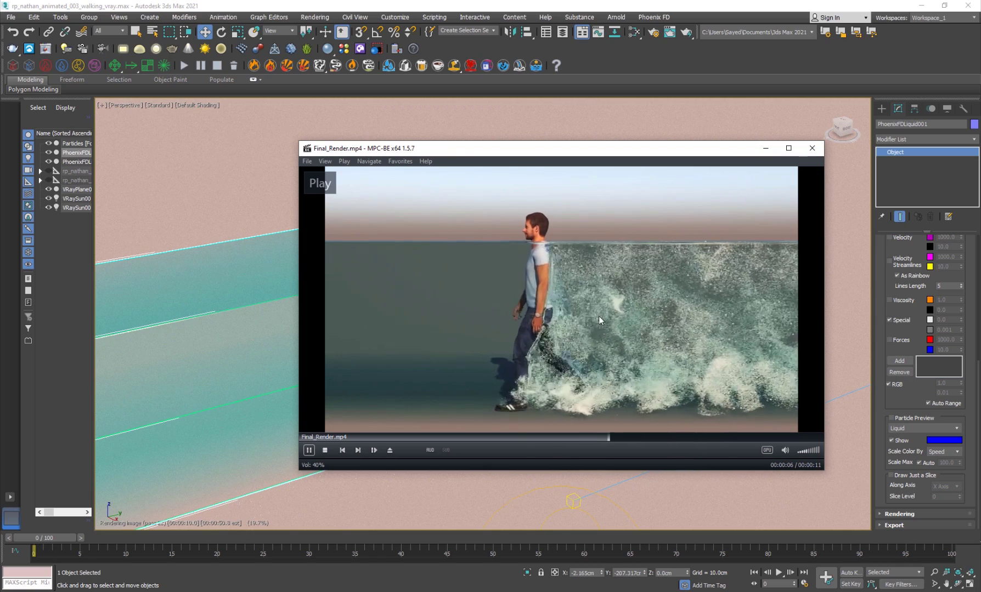
pyautogui.click(626, 274)
pyautogui.click(812, 148)
# - Select the liquid simulator's foam particle shader and set its Count Multiplier to 0.2
pyautogui.keyDown('alt'); pyautogui.moveTo(516, 394); pyautogui.dragTo(479, 375, button='middle'); pyautogui.keyUp('alt')
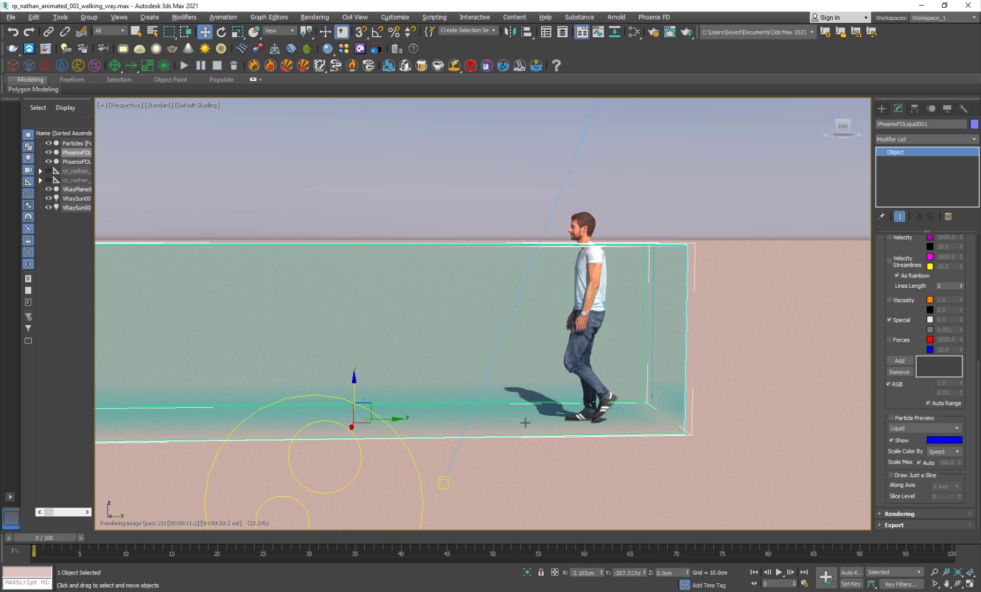
pyautogui.click(508, 415)
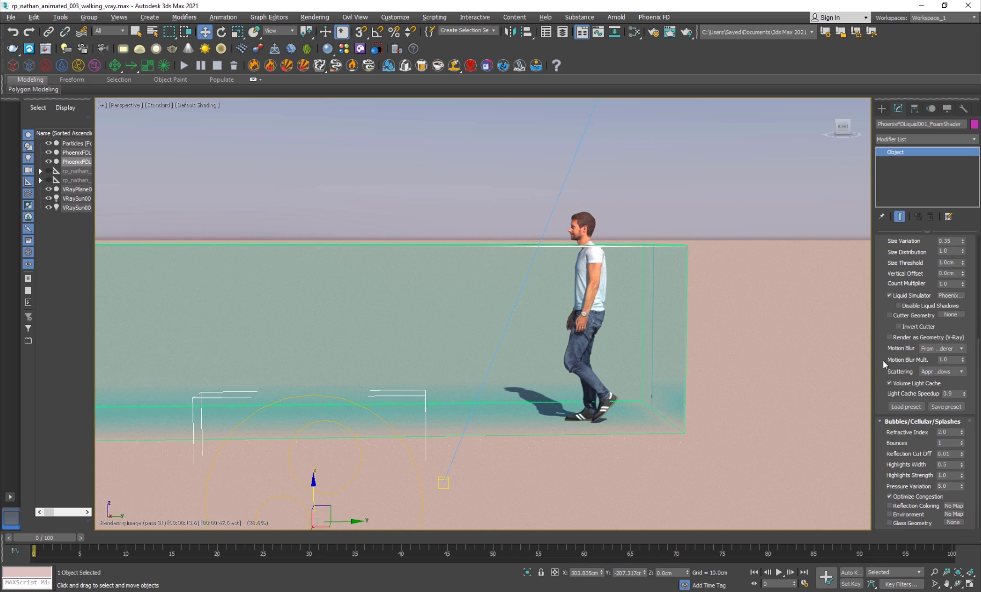
pyautogui.doubleClick(951, 284)
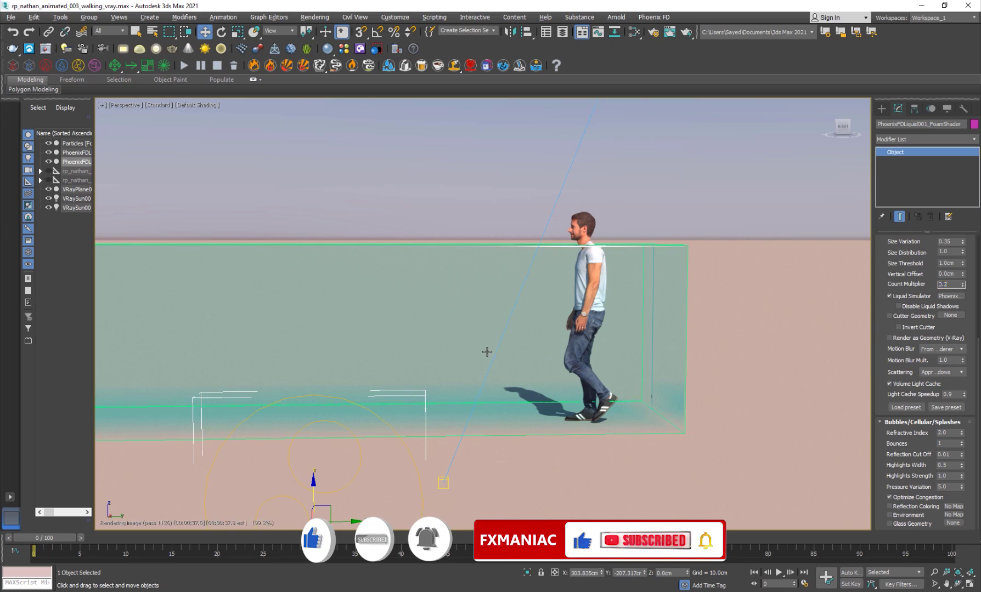
# - Stop V-Ray Viewport IPR in the Perspective view with the foam shader still selected
pyautogui.keyDown('alt'); pyautogui.moveTo(485, 351); pyautogui.dragTo(213, 98, button='middle'); pyautogui.keyUp('alt')
pyautogui.click(160, 105)
pyautogui.click(192, 126)
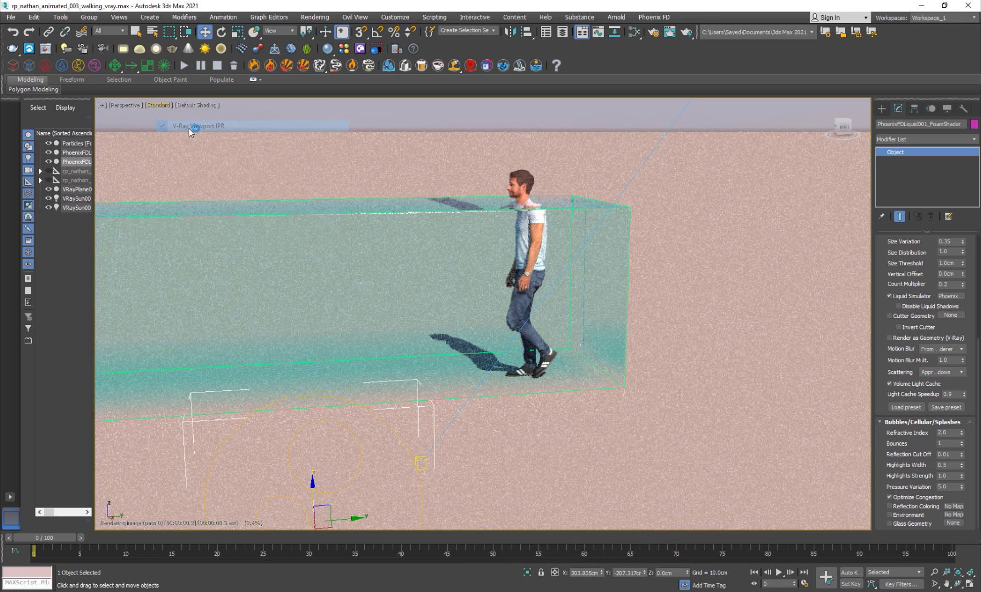
pyautogui.moveTo(416, 296)
pyautogui.keyDown('alt'); pyautogui.mouseDown(button='middle')
pyautogui.moveTo(360, 236)
pyautogui.moveTo(466, 313)
pyautogui.mouseUp(button='middle'); pyautogui.keyUp('alt')
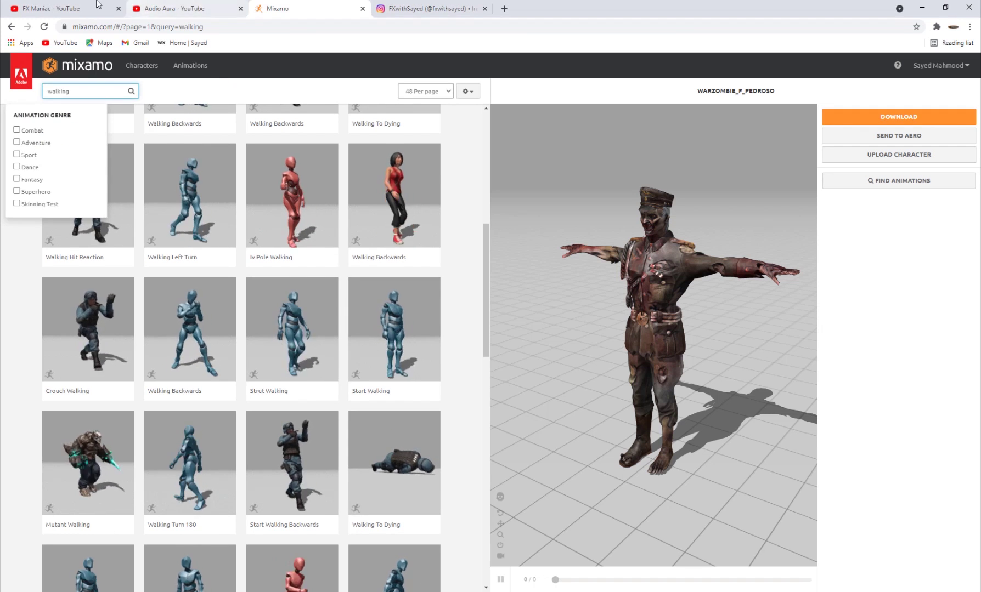
# - Switch to the Chrome browser and look through the uploaded videos of the FX Maniac and Audio Aura YouTube channels
pyautogui.click(94, 6)
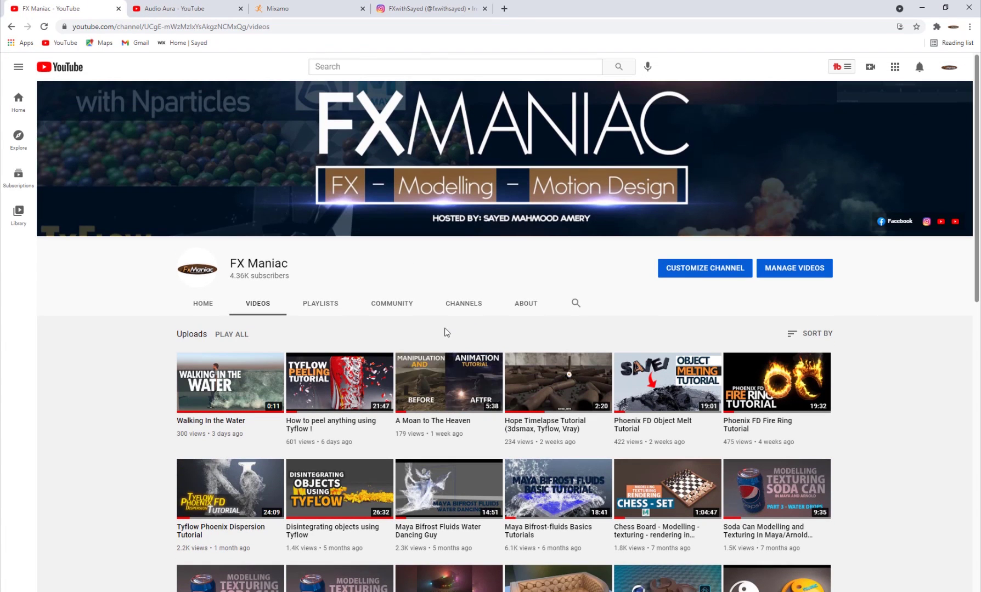
pyautogui.scroll(-2, 423, 296)
pyautogui.scroll(2, 499, 332)
pyautogui.click(189, 9)
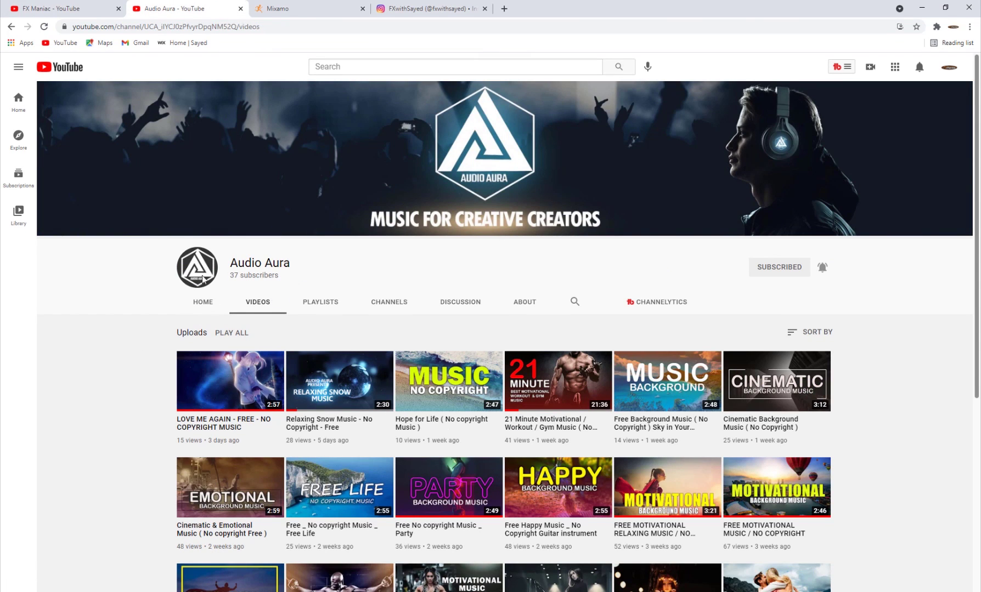
pyautogui.moveTo(290, 264); pyautogui.dragTo(235, 264)
pyautogui.click(235, 265)
pyautogui.scroll(-1, 321, 366)
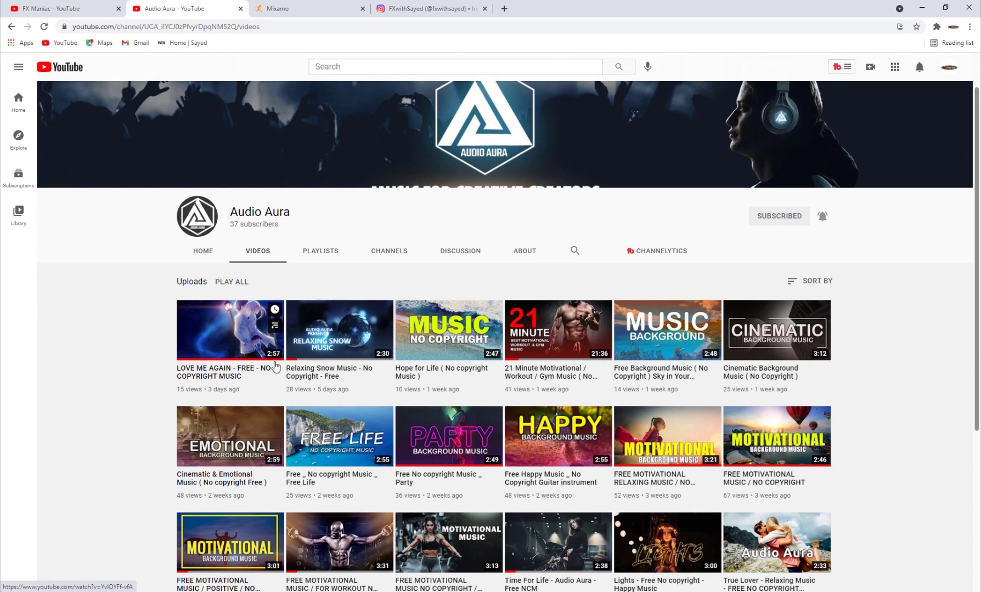
# - Look through the rest of the Audio Aura channel's uploaded music videos down to the oldest ones
pyautogui.scroll(-5, 261, 346)
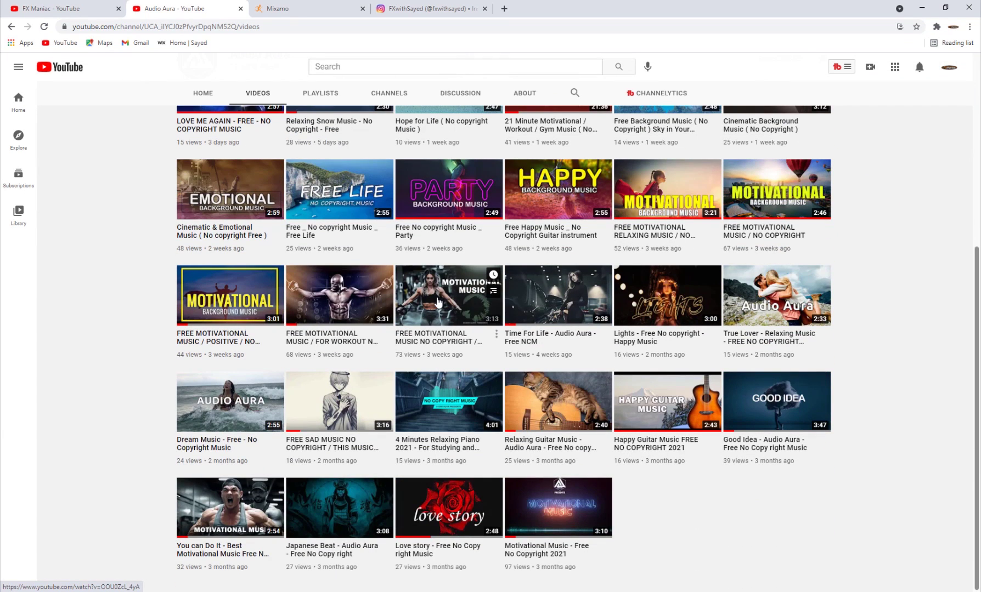
pyautogui.scroll(5, 438, 302)
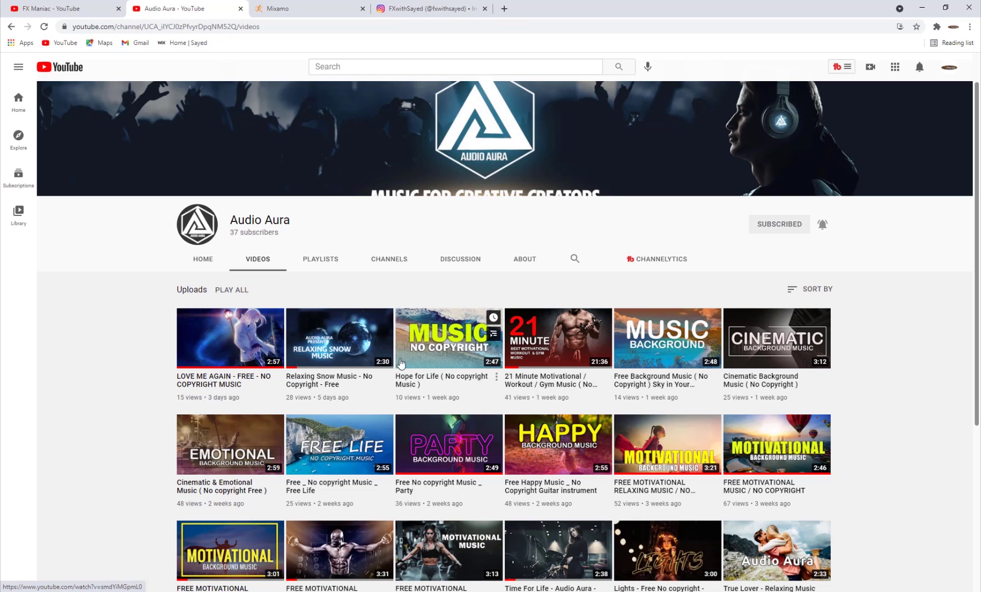
pyautogui.scroll(-4, 364, 321)
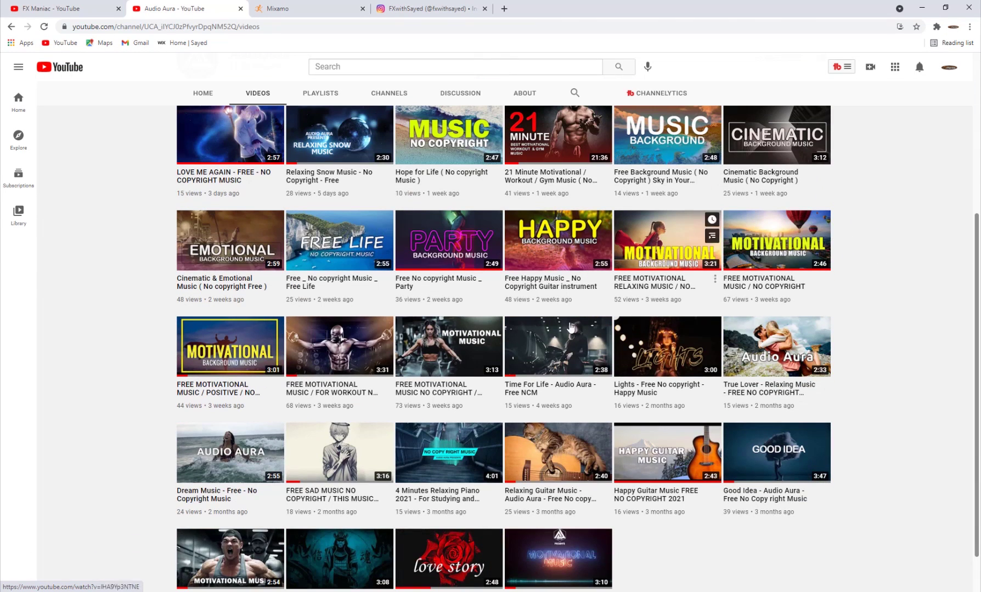
# - Look through the posts on the creator's open Instagram profile and return to the FX Maniac channel's videos page
pyautogui.click(406, 7)
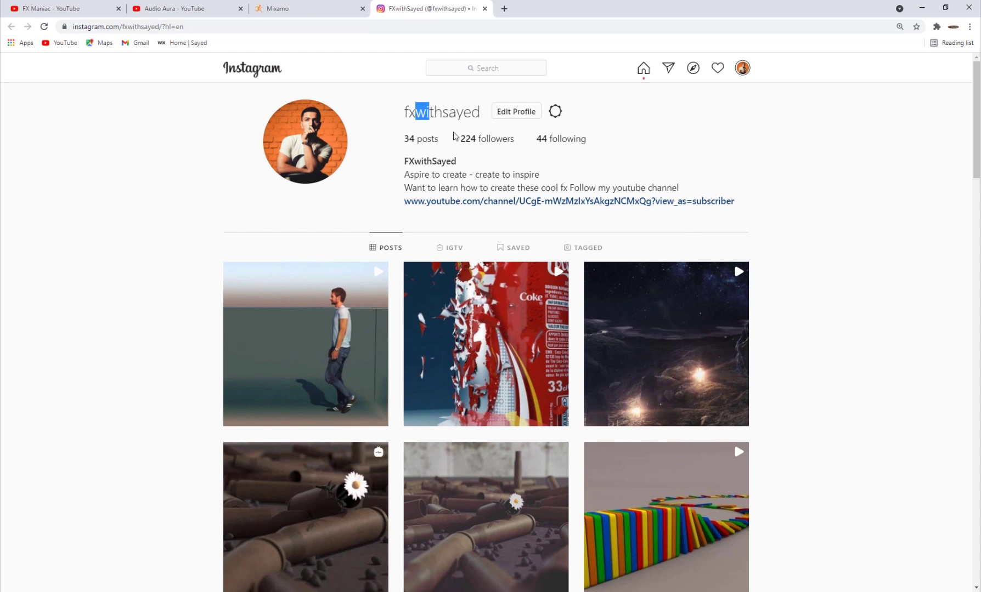
pyautogui.moveTo(454, 134); pyautogui.dragTo(384, 125)
pyautogui.click(384, 125)
pyautogui.scroll(-9, 310, 137)
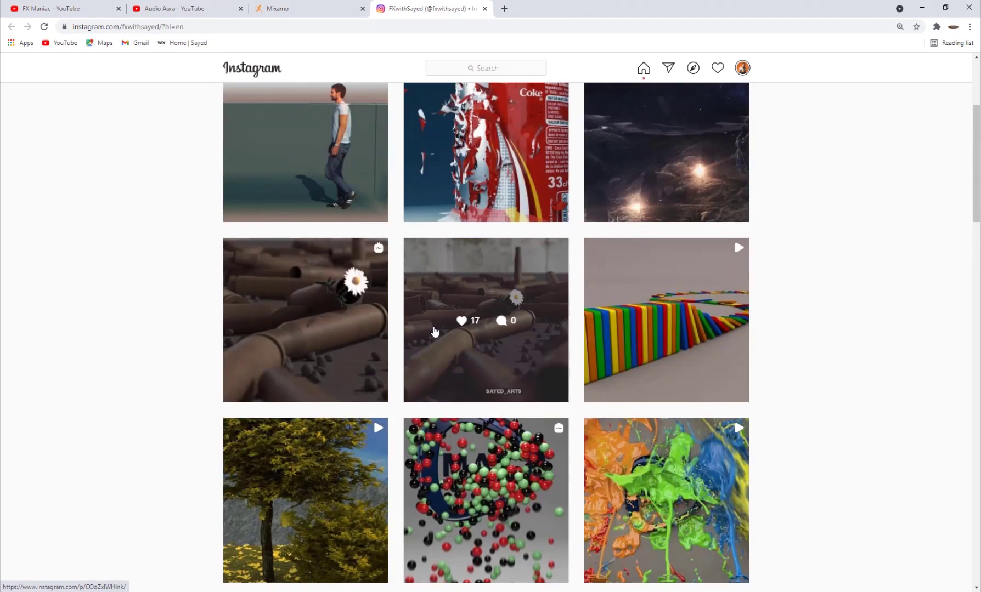
pyautogui.scroll(3, 434, 331)
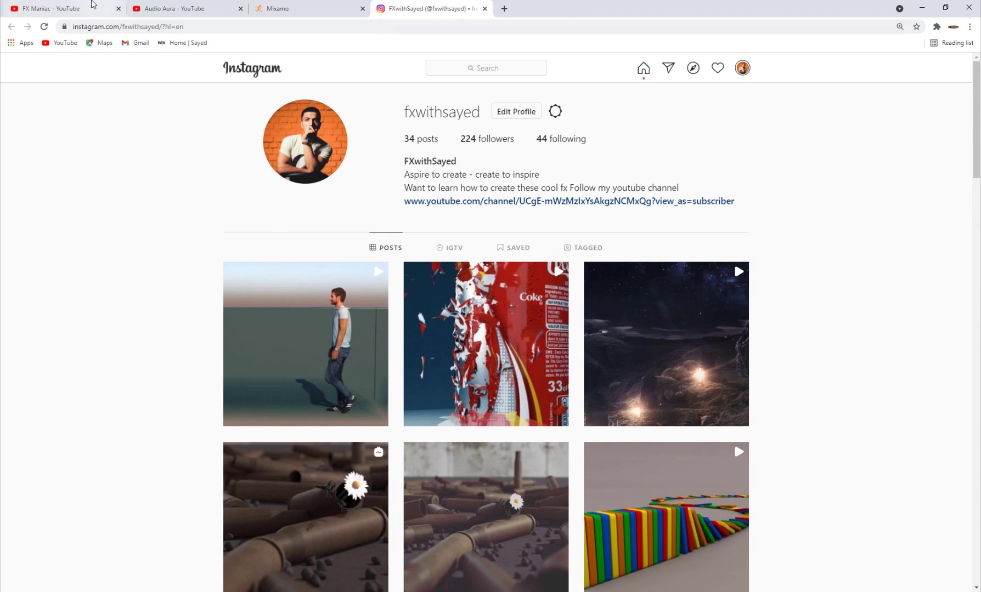
pyautogui.click(91, 5)
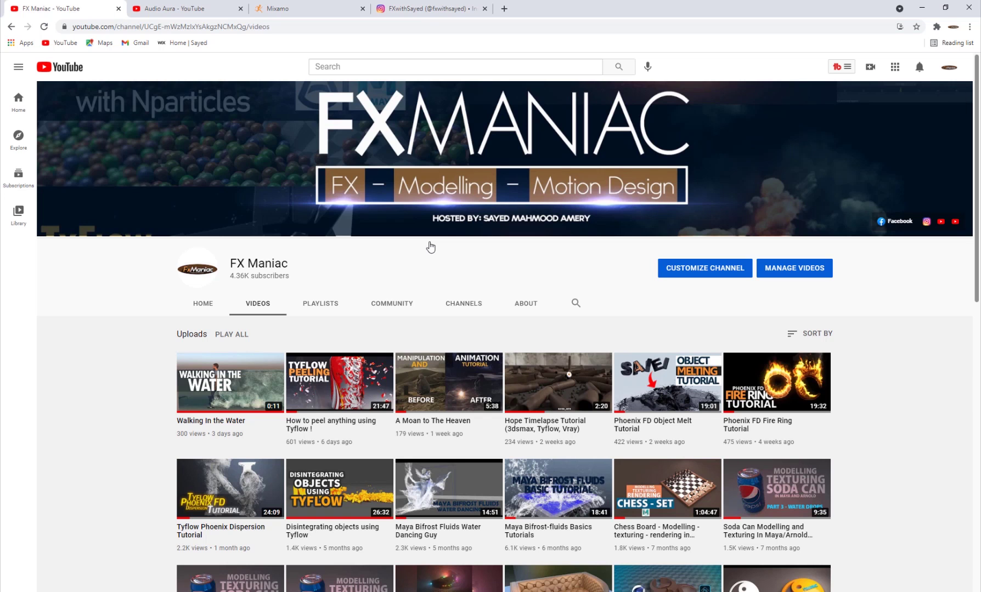